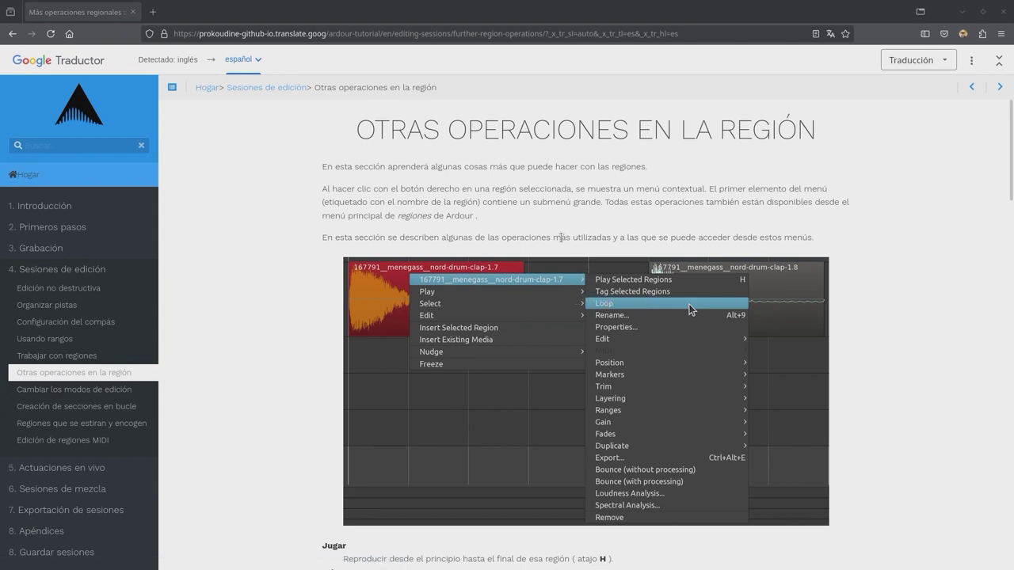
Switch to Ardour, play the session from bar 10, and play the selected Elton1.9 region on its own.
scroll(560, 237, "down", 3)
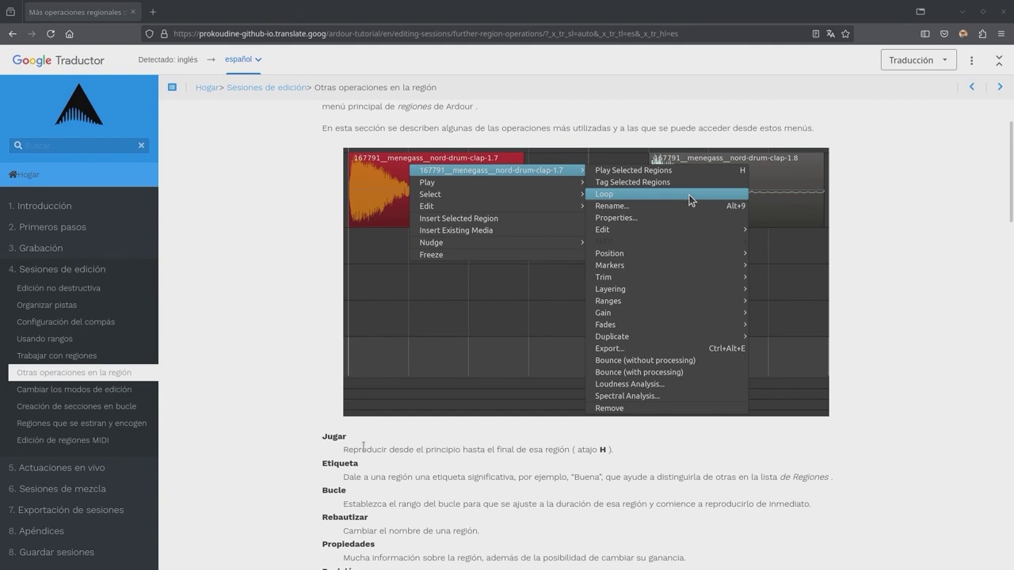
key("ctrl+F9")
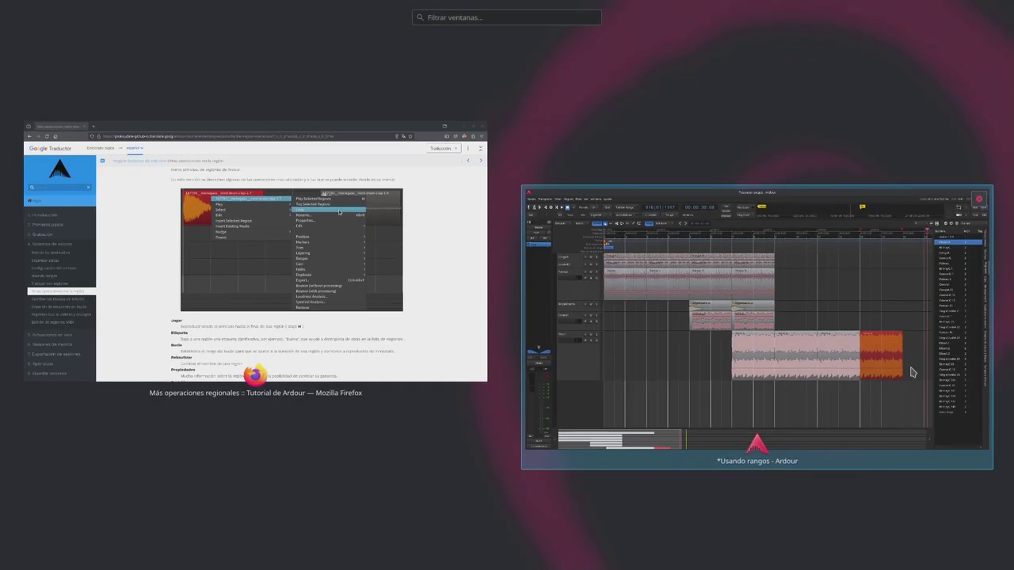
left_click(887, 374)
left_click_drag(305, 556, 385, 556)
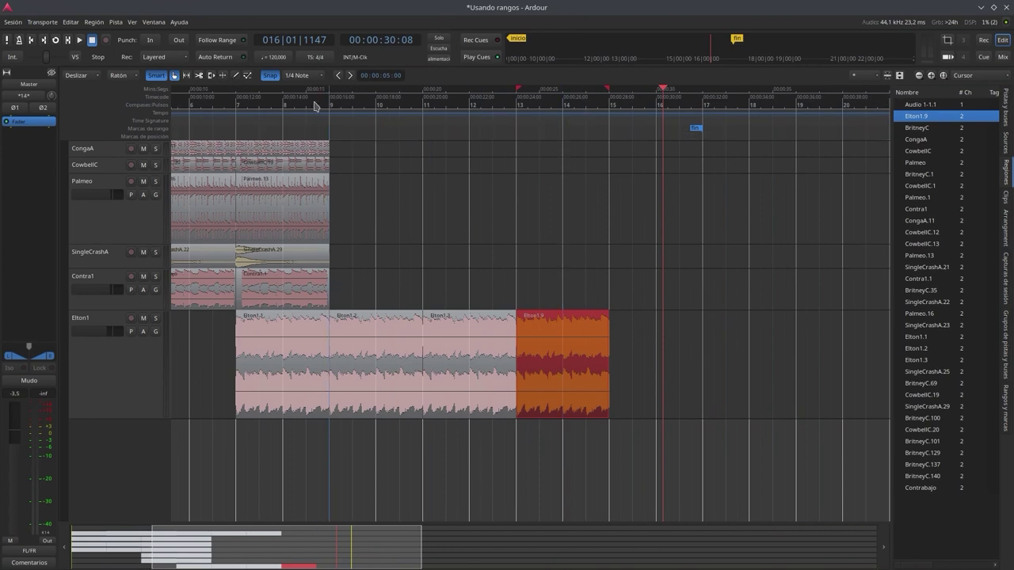
left_click(376, 108)
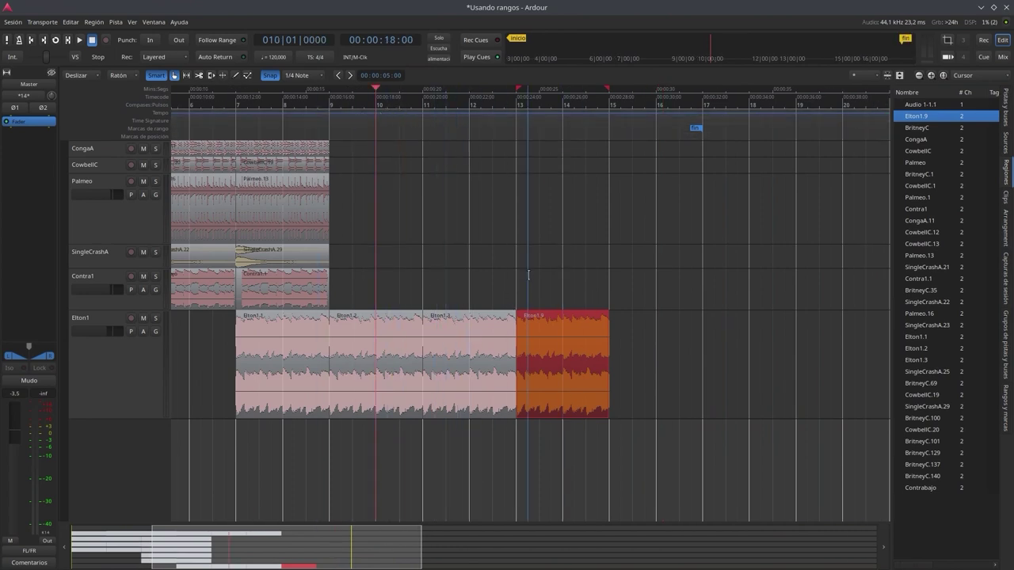
key("space")
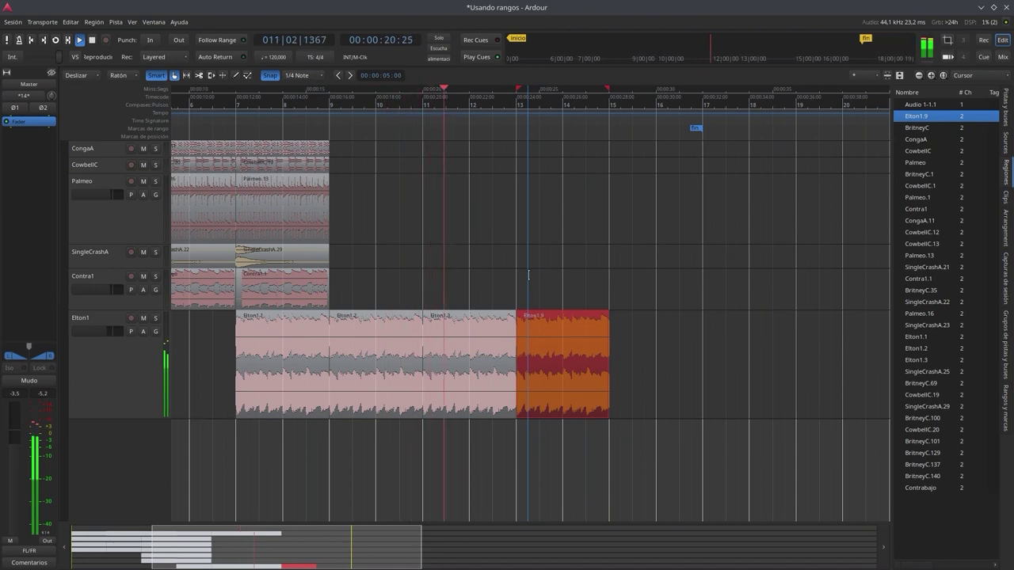
key("space")
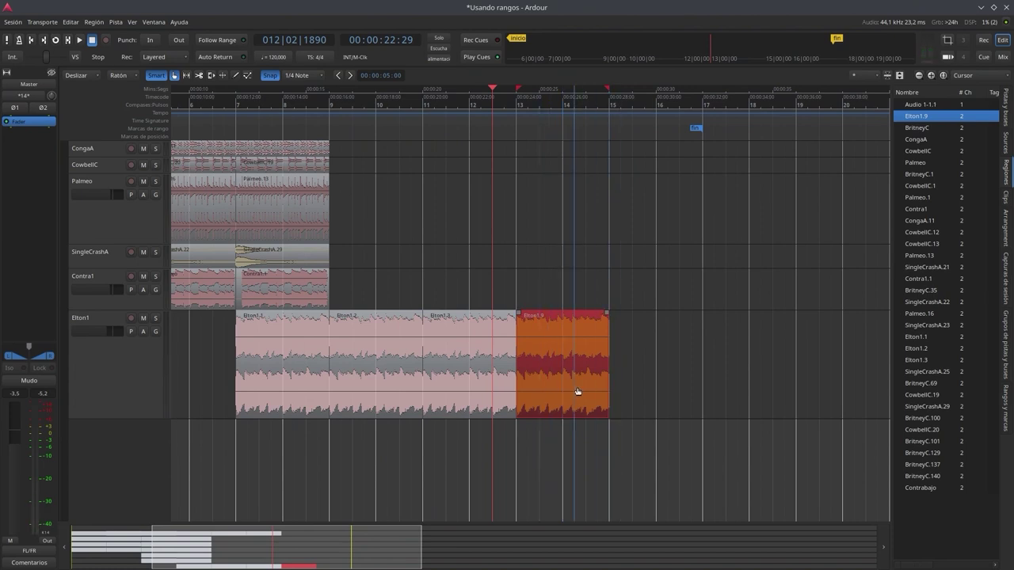
key("alt+space")
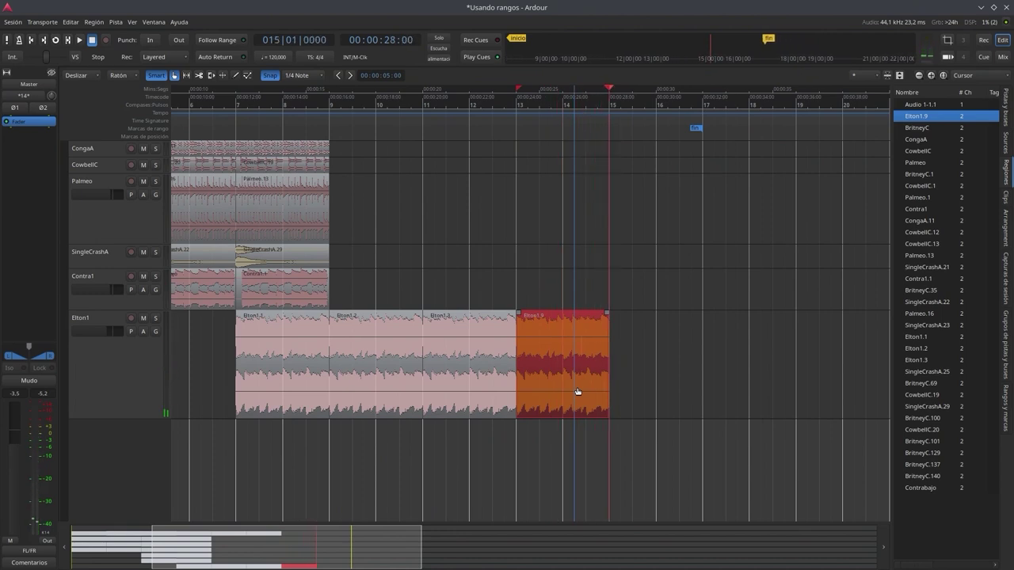
Switch to Firefox and read the tutorial's descriptions of the region operations, including the tag entry.
mouse_move(0, 0)
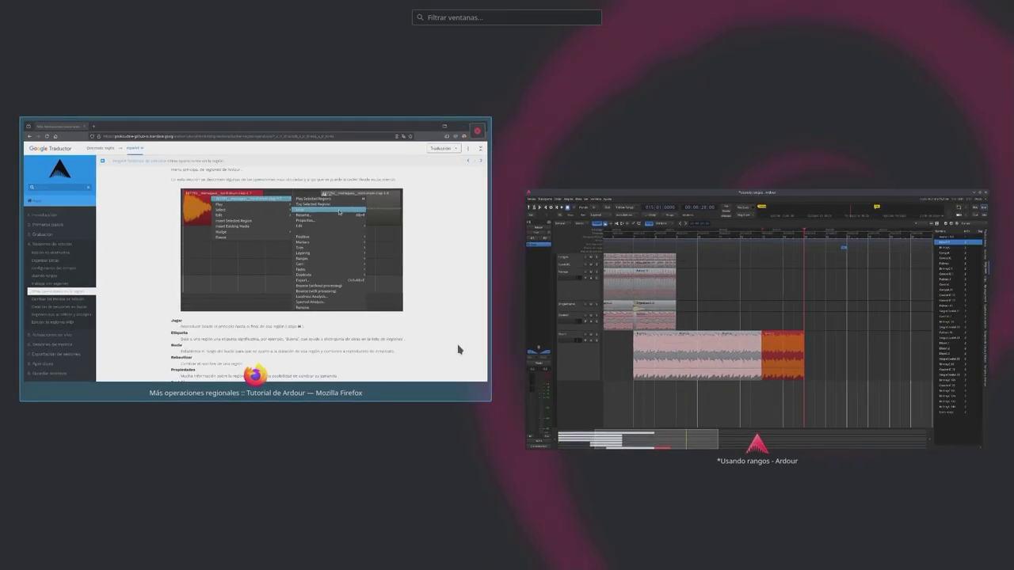
left_click(458, 349)
scroll(448, 449, "down", 2)
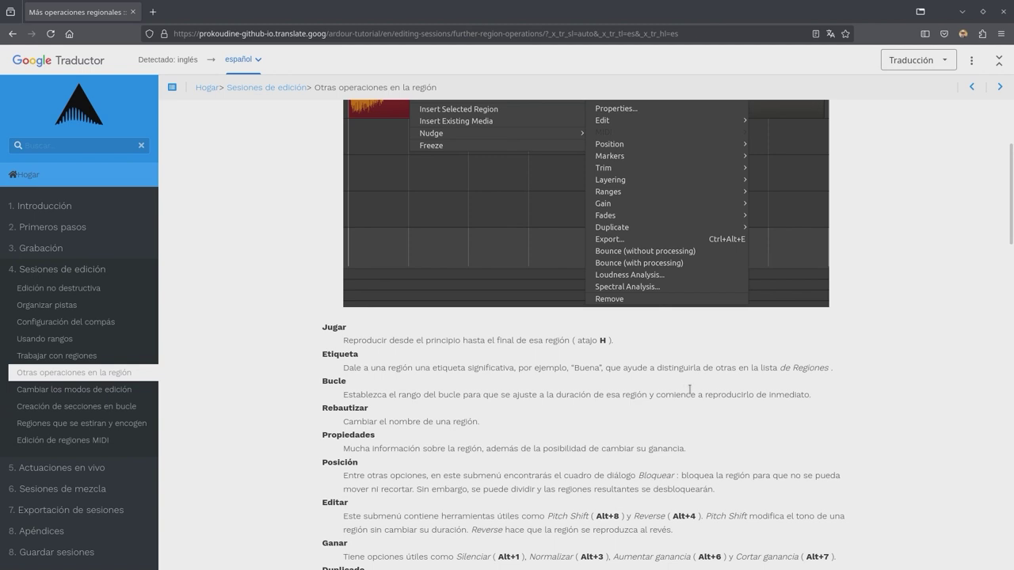
Switch to Ardour and tag the selected Elton1.9 region as Optima.
key("ctrl+F9")
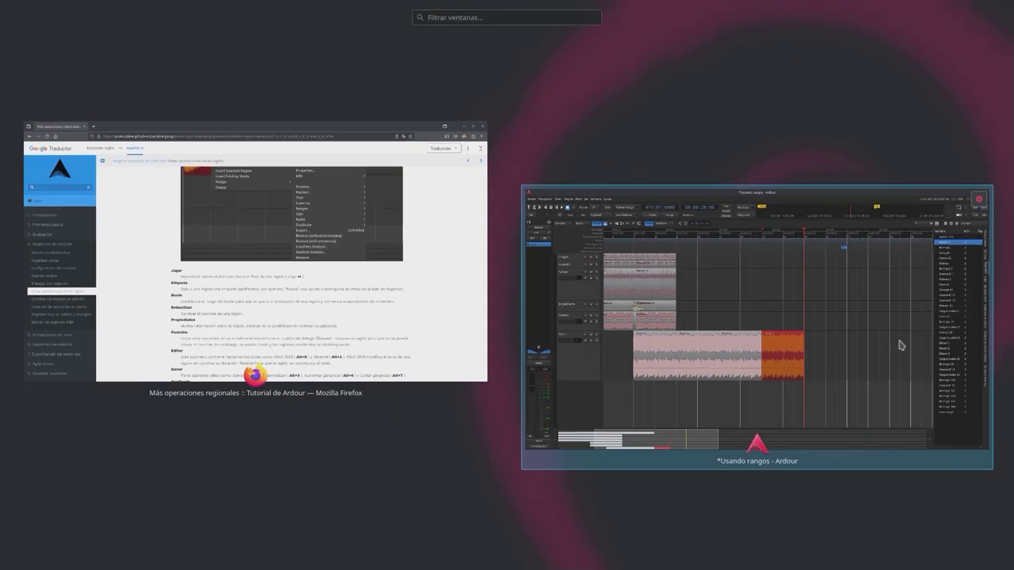
left_click(900, 346)
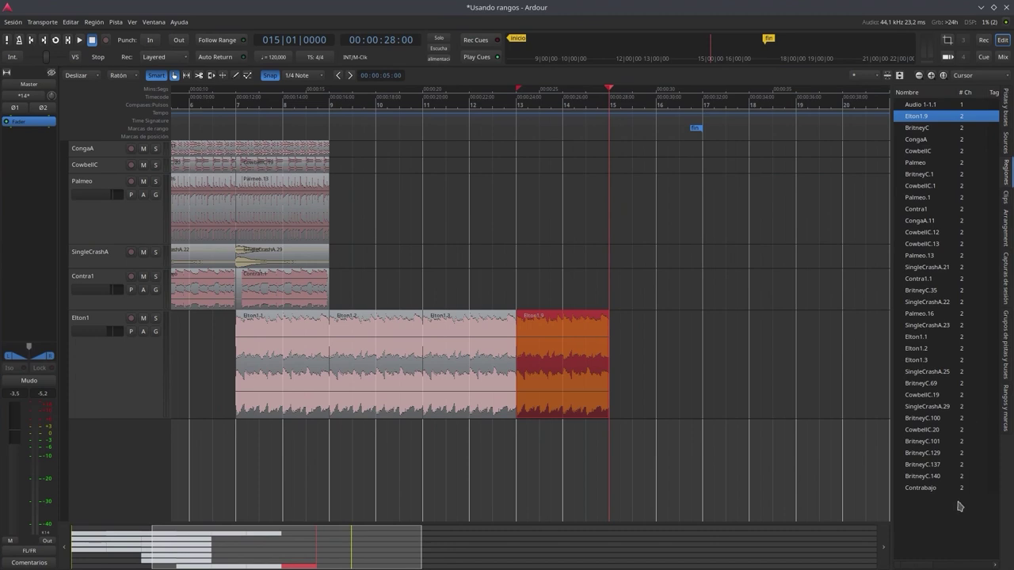
right_click(572, 384)
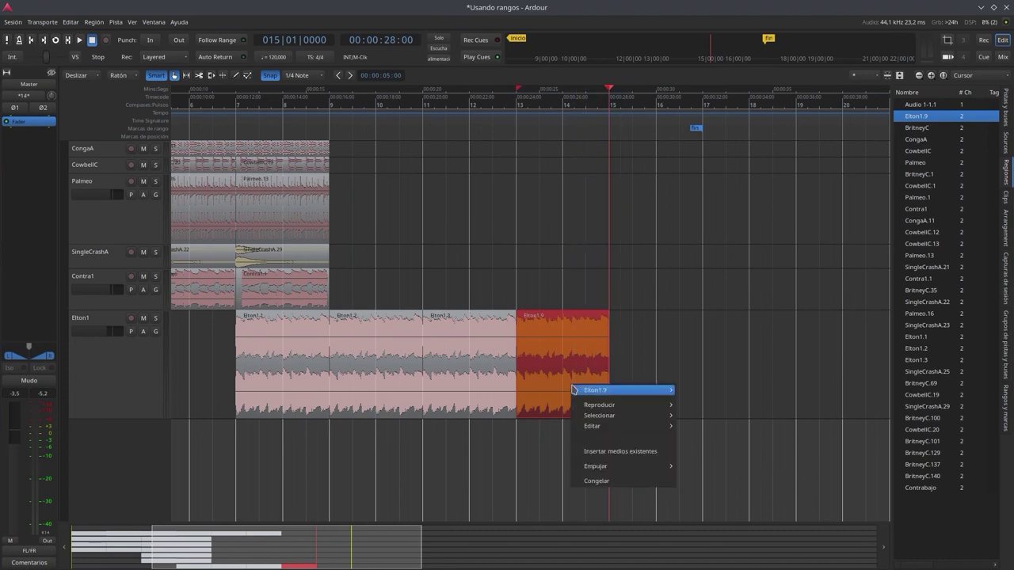
mouse_move(573, 389)
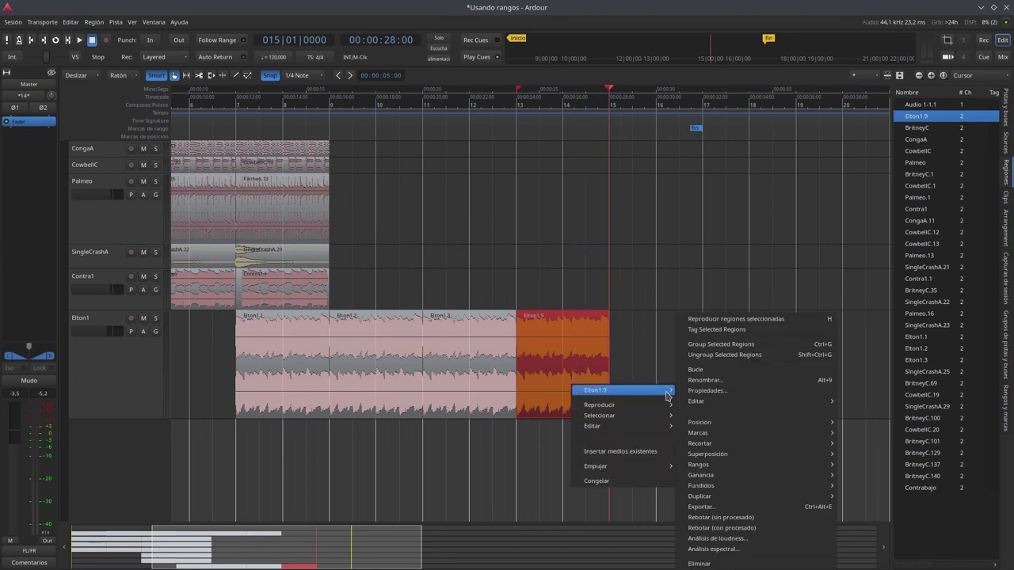
left_click(743, 329)
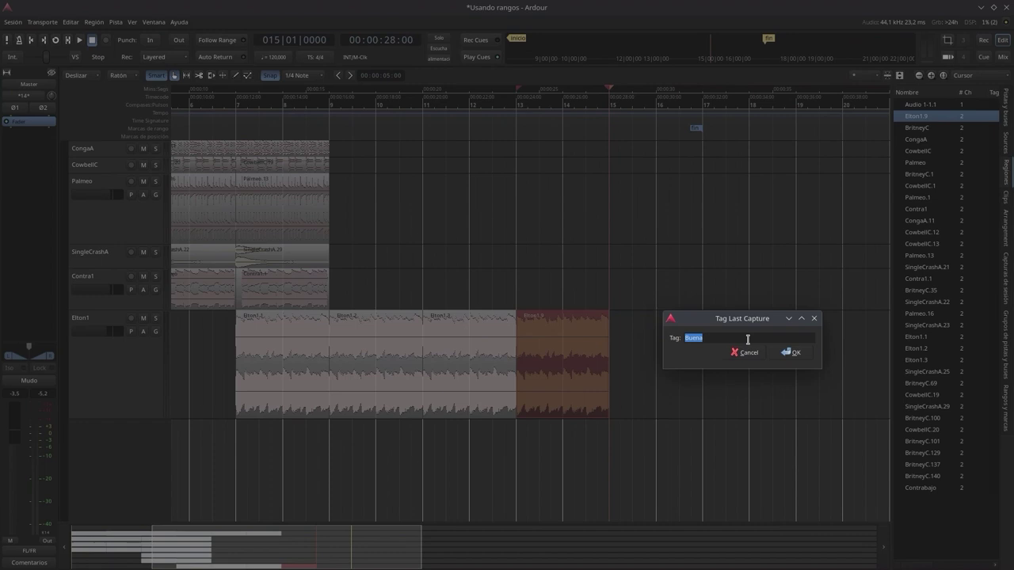
type("Optima")
key("Return")
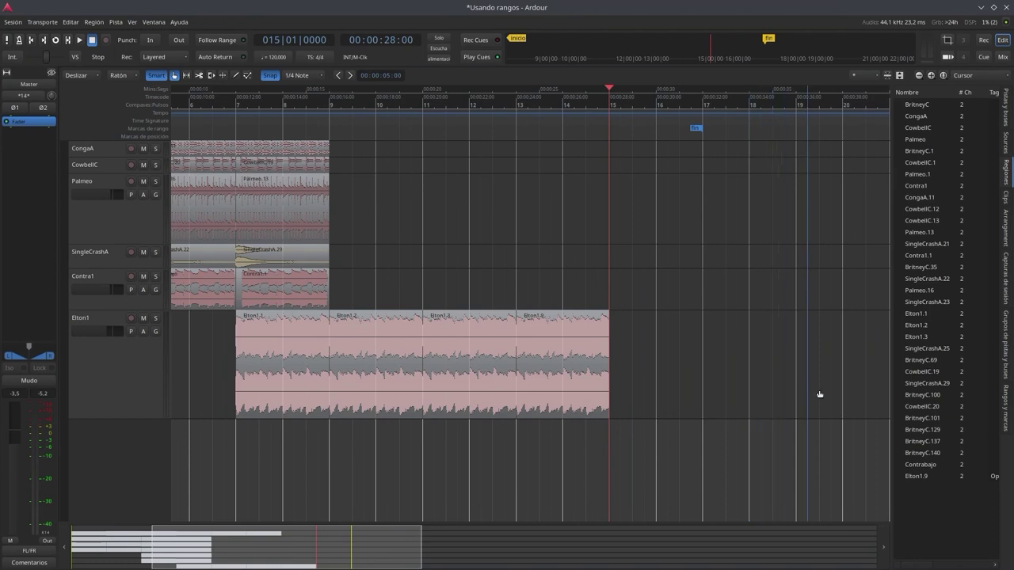
Widen the regions list to show its full Tags column and select the Elton1.9 region.
left_click_drag(890, 376, 797, 382)
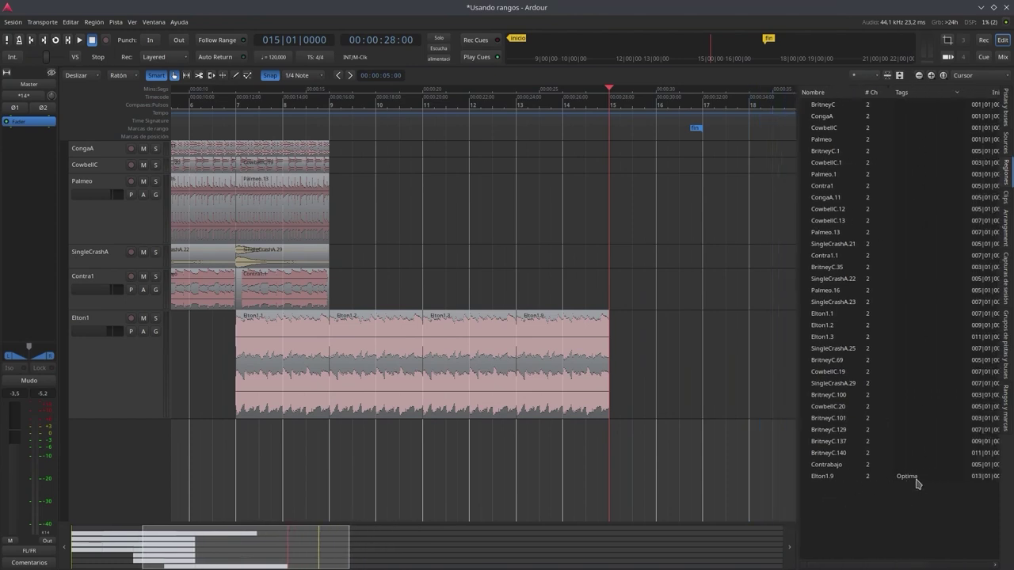
left_click(538, 398)
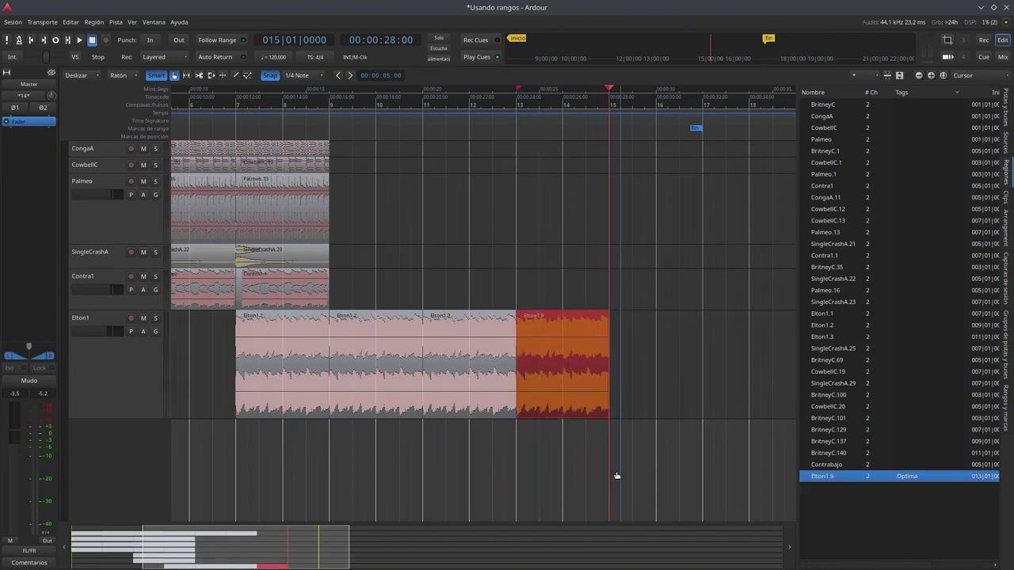
Switch to Firefox to read the tutorial's entry on looping a region, and return to Ardour.
mouse_move(2, 1)
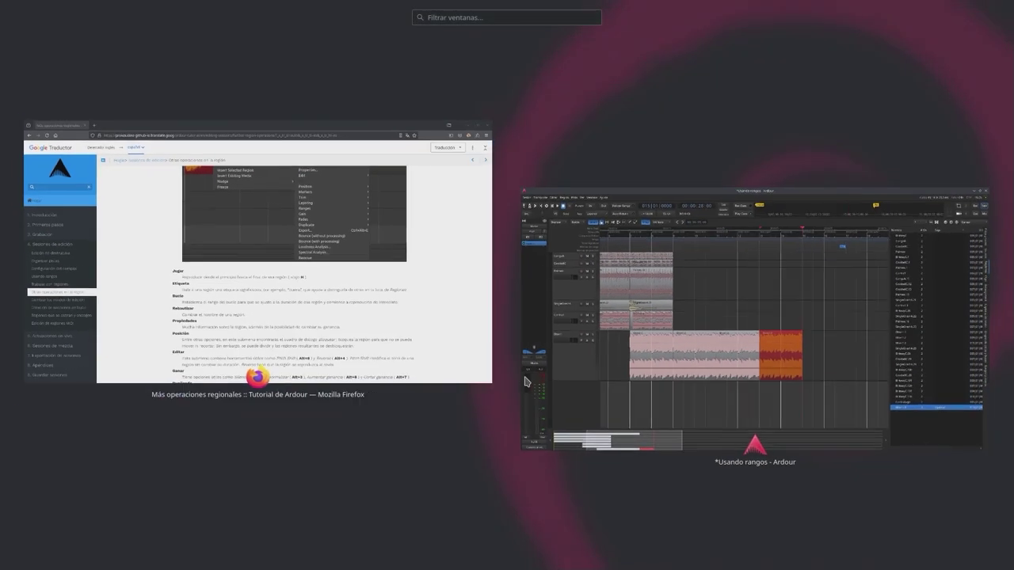
left_click(476, 332)
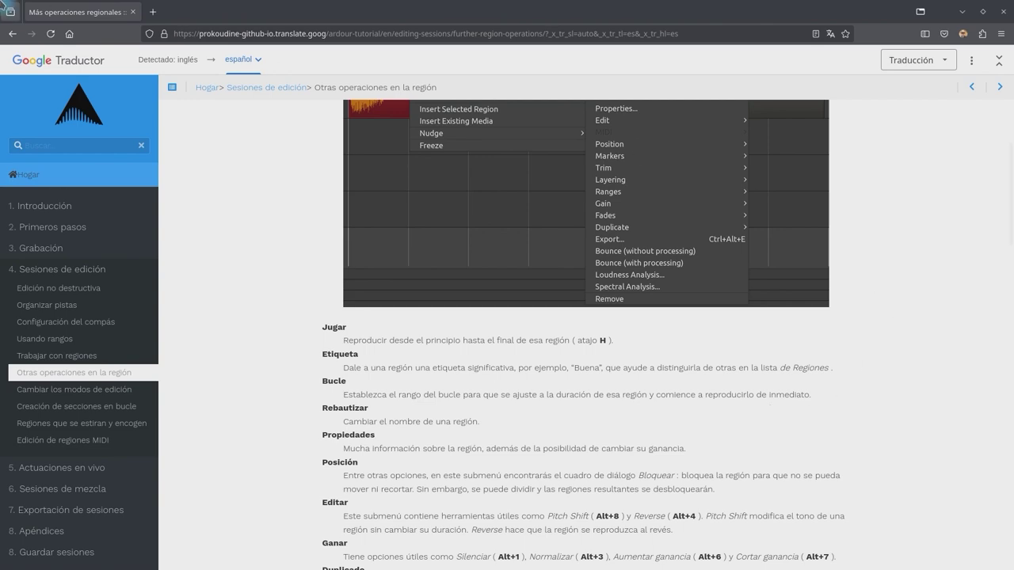
mouse_move(3, 3)
left_click(844, 410)
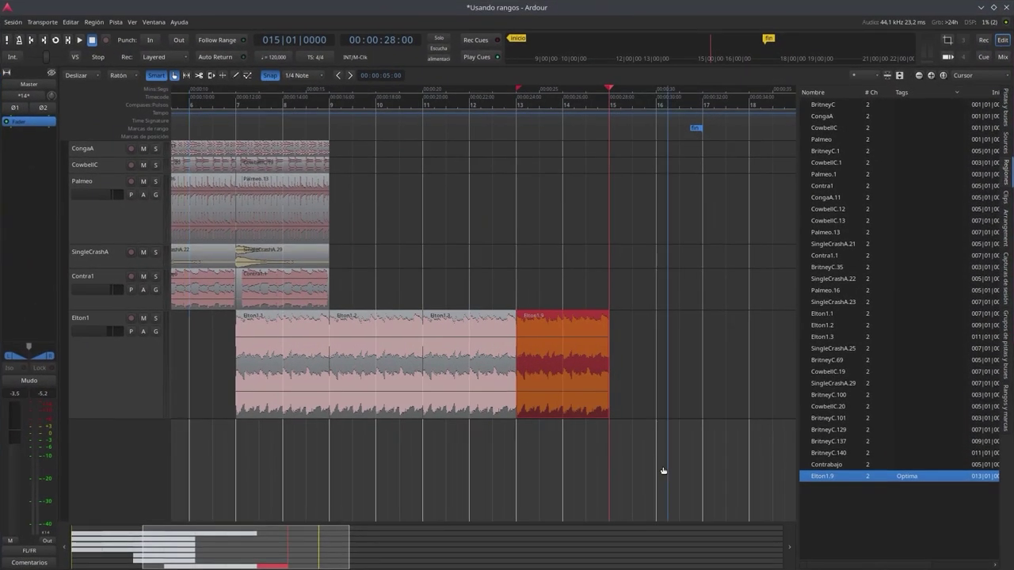
Try to play the region from the empty part of the Elton1 track, with no region selected.
left_click(626, 477)
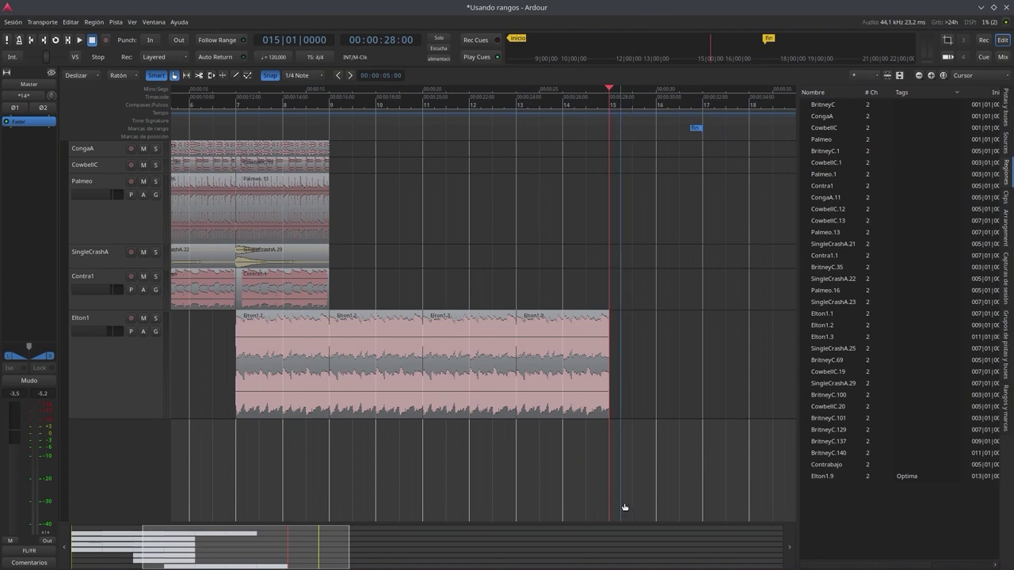
right_click(717, 407)
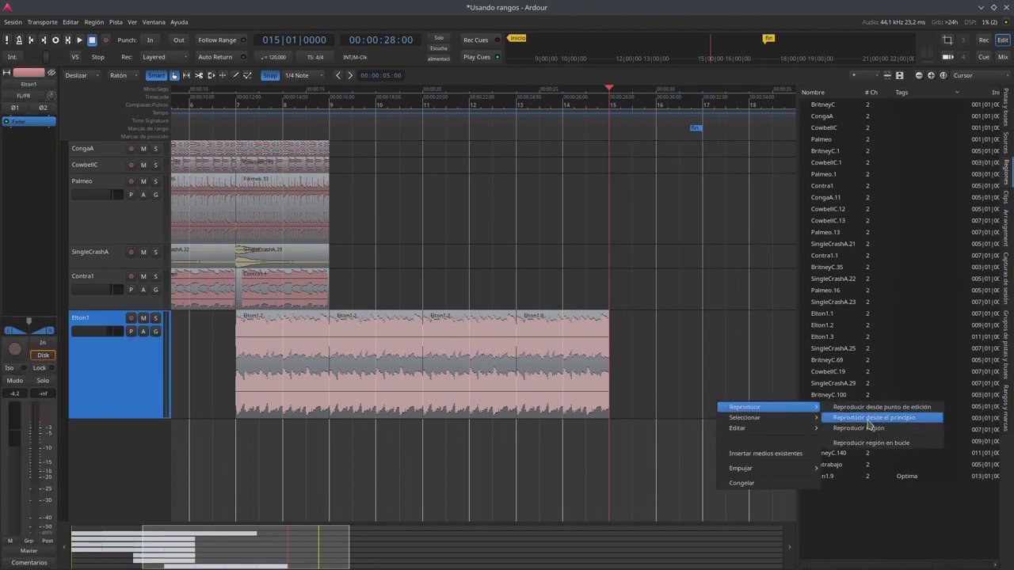
left_click(849, 429)
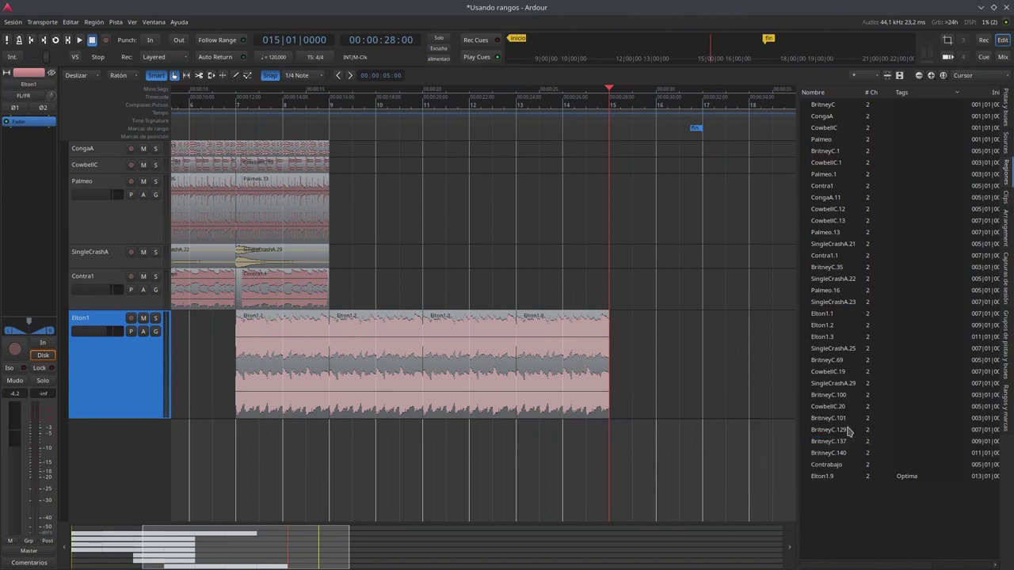
left_click(653, 486)
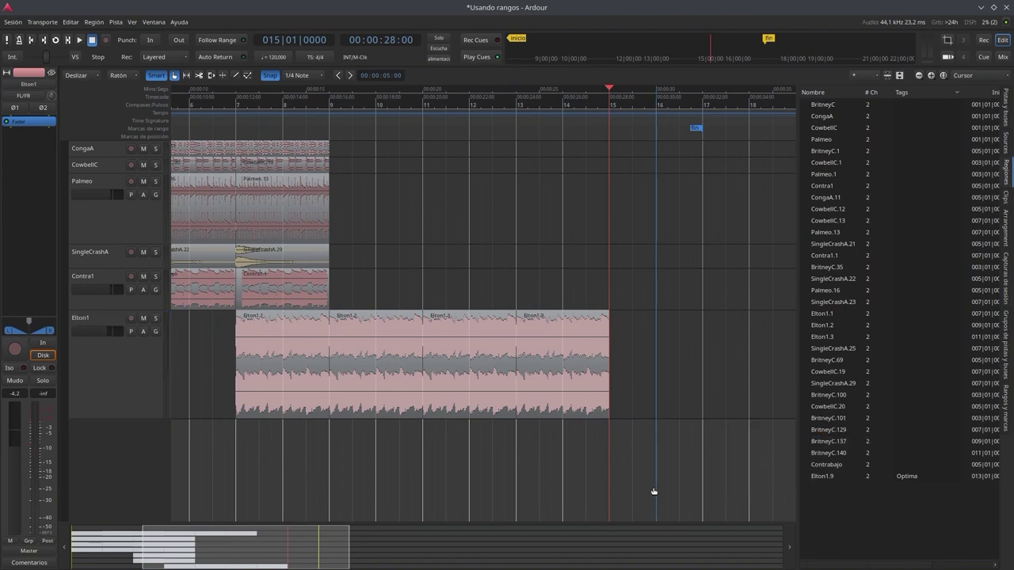
Select the Elton1.9 region, play it as a loop, and stop playback.
left_click(547, 398)
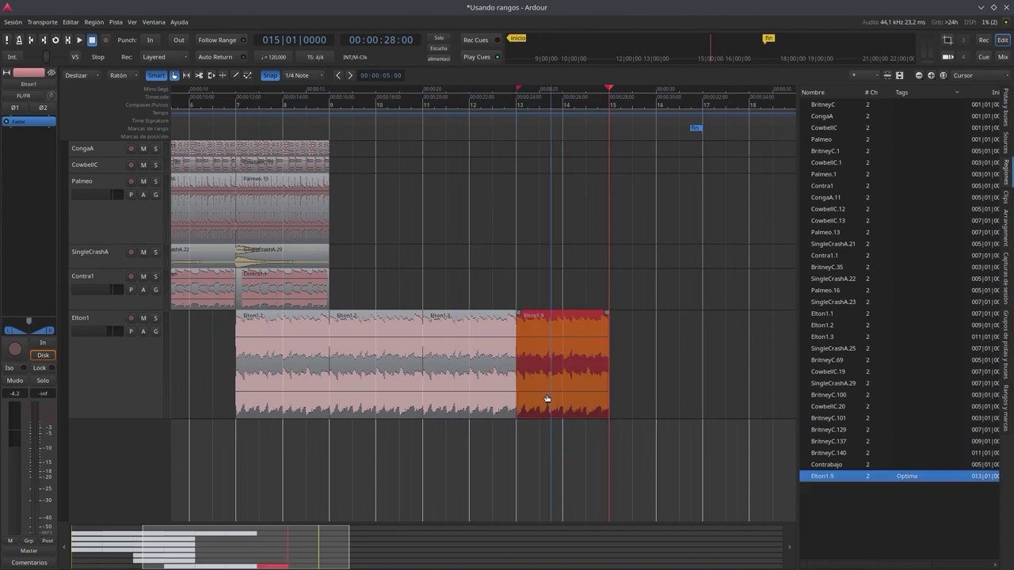
right_click(584, 390)
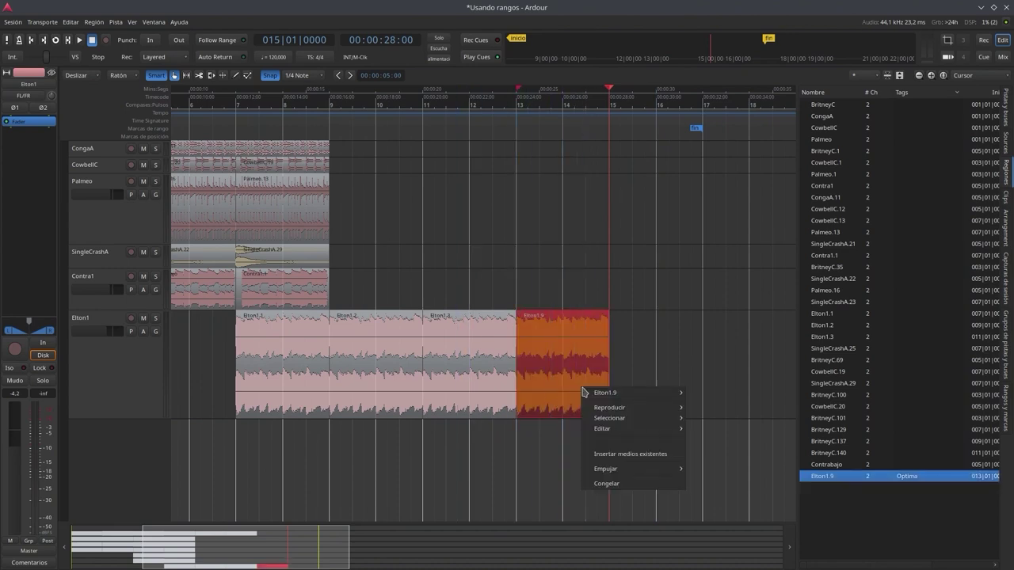
mouse_move(602, 393)
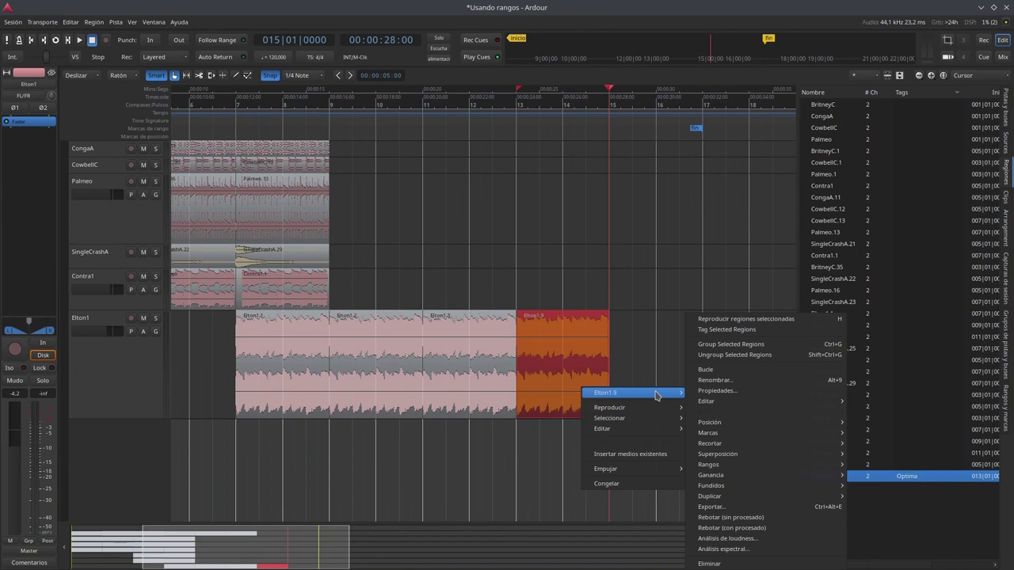
left_click(723, 370)
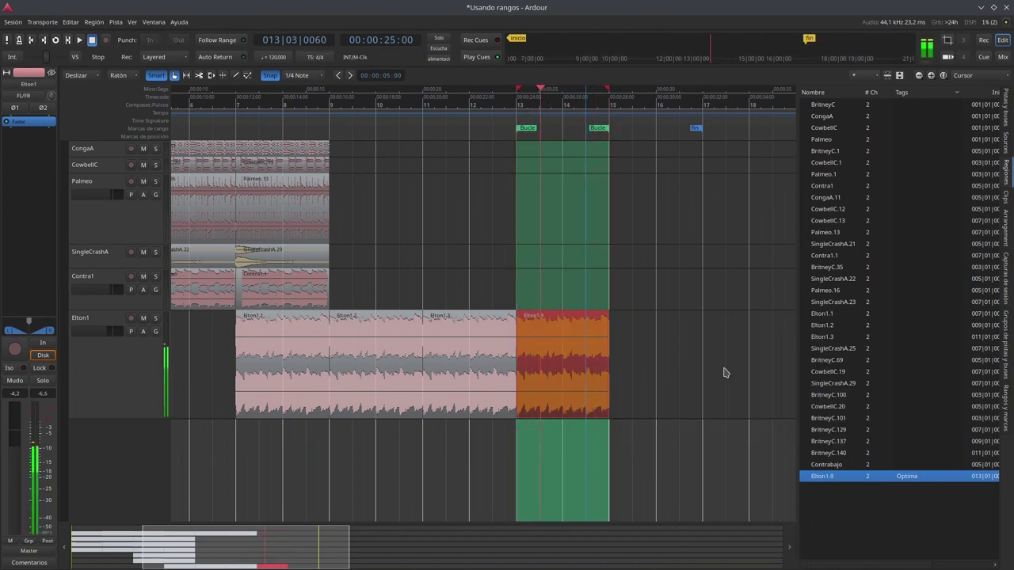
key("space")
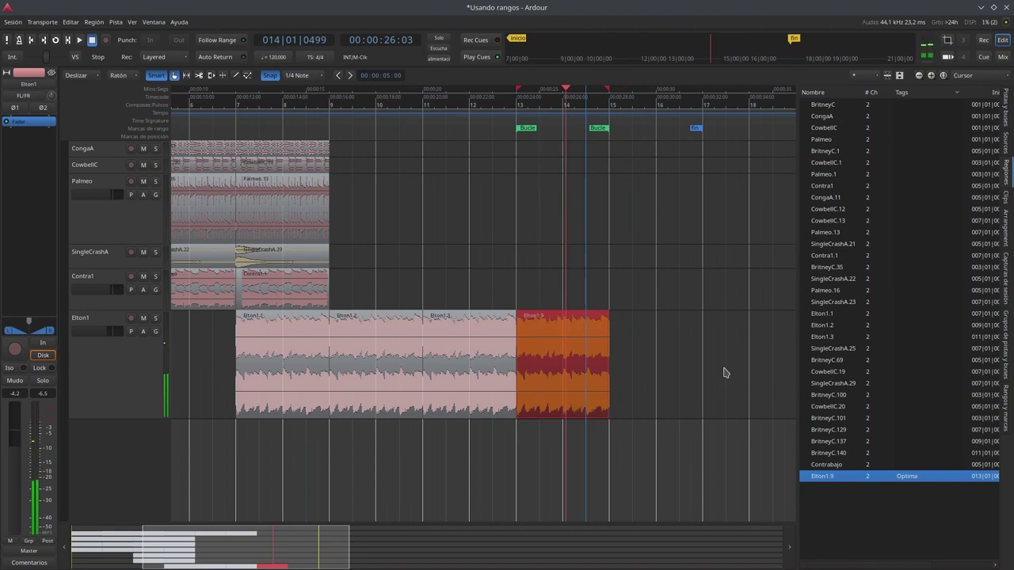
Clear the region selection and remove the Bucle loop range from the range markers.
left_click(681, 459)
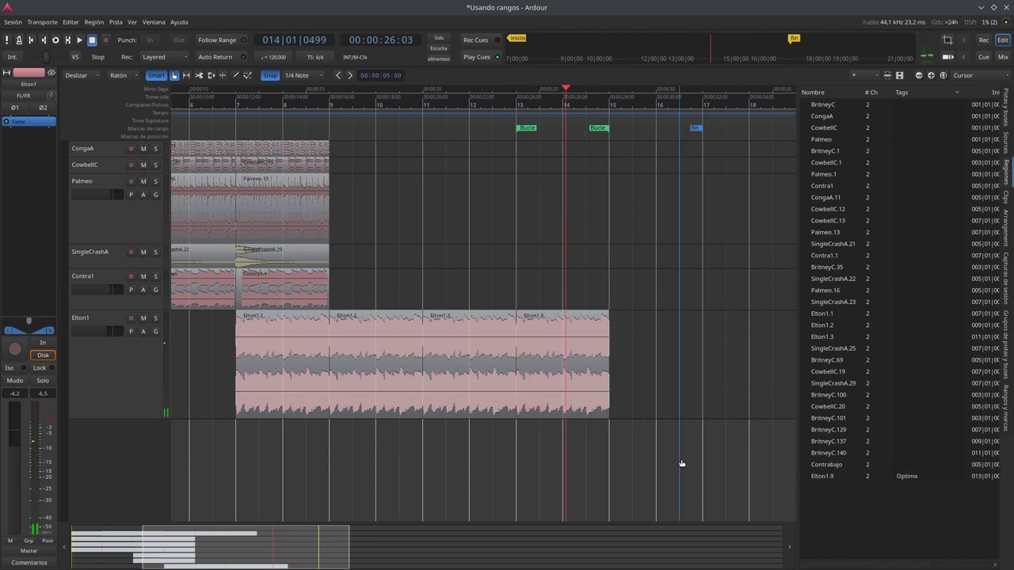
right_click(529, 128)
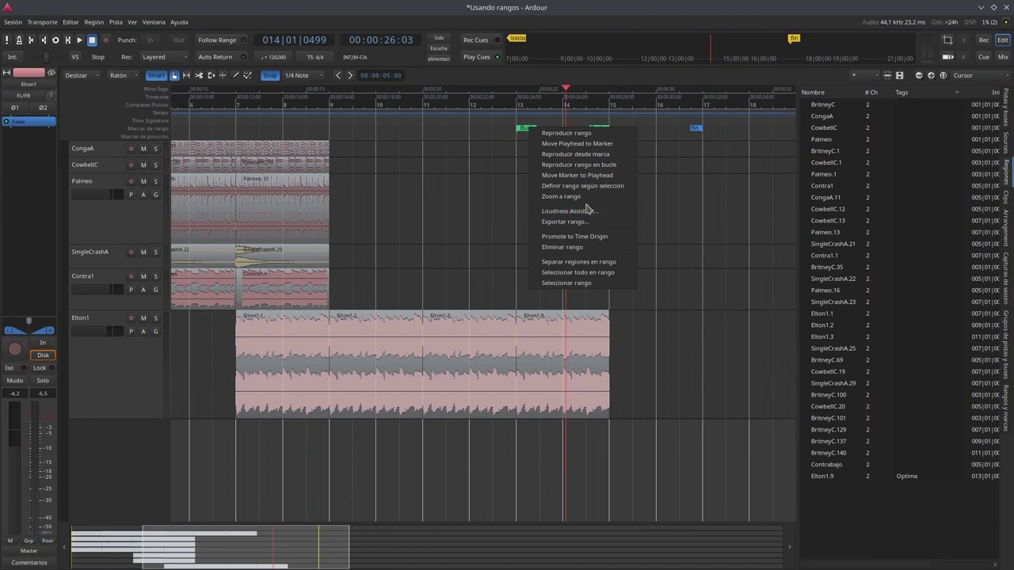
left_click(567, 251)
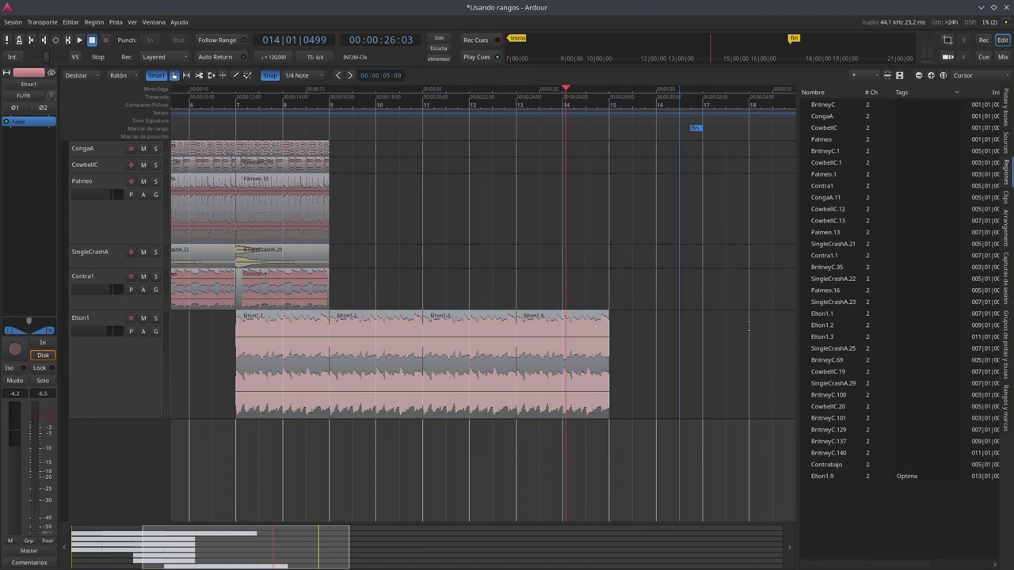
Display the operations available for the Elton1.9 region and switch to Firefox to consult the tutorial's descriptions.
right_click(585, 398)
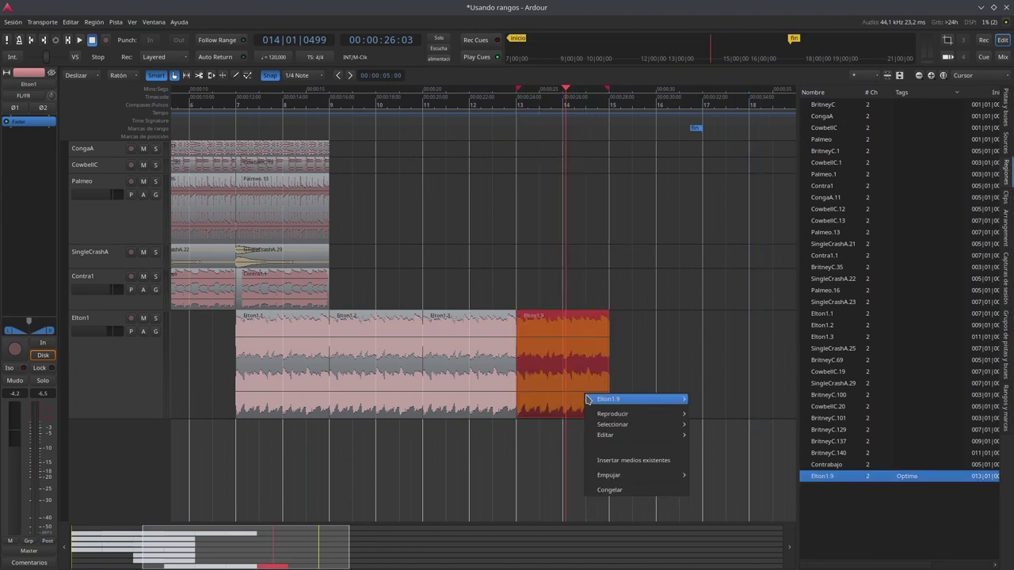
mouse_move(618, 399)
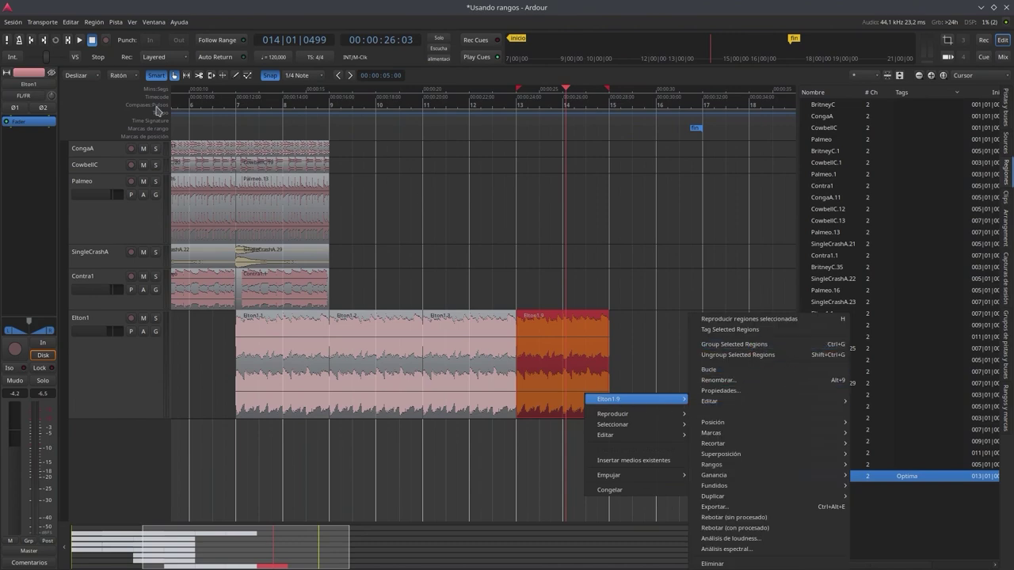
key("super")
left_click(430, 283)
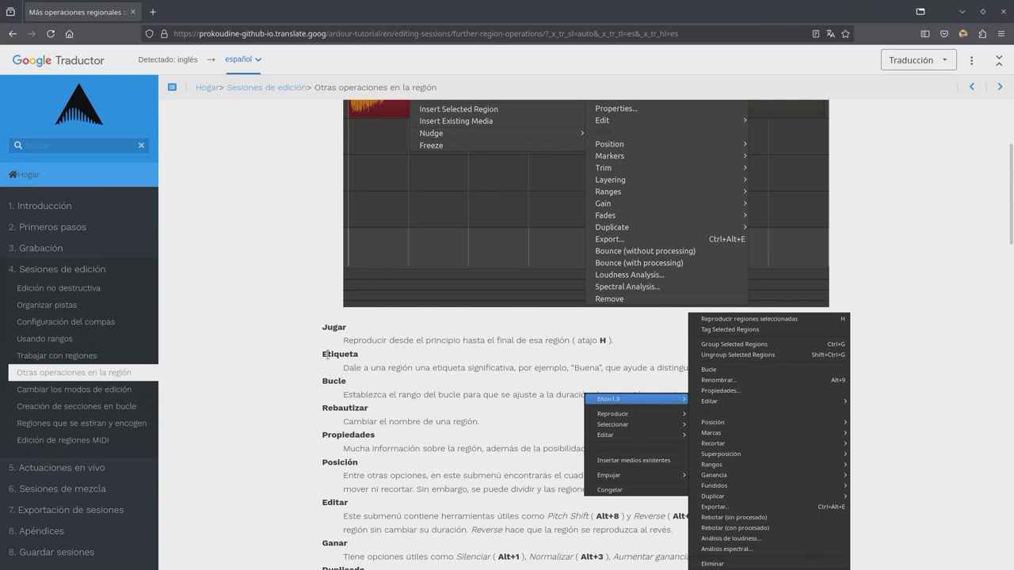
Switch back to Ardour and display the operations available for the Elton1.9 region, including those for grouping.
key("super")
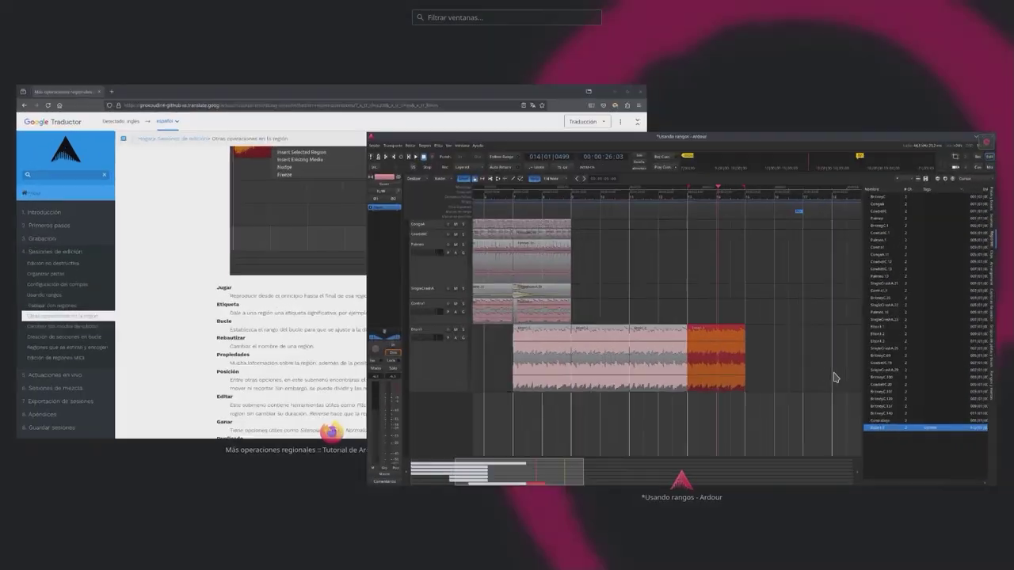
left_click(834, 378)
right_click(570, 388)
key("Escape")
right_click(574, 395)
mouse_move(590, 395)
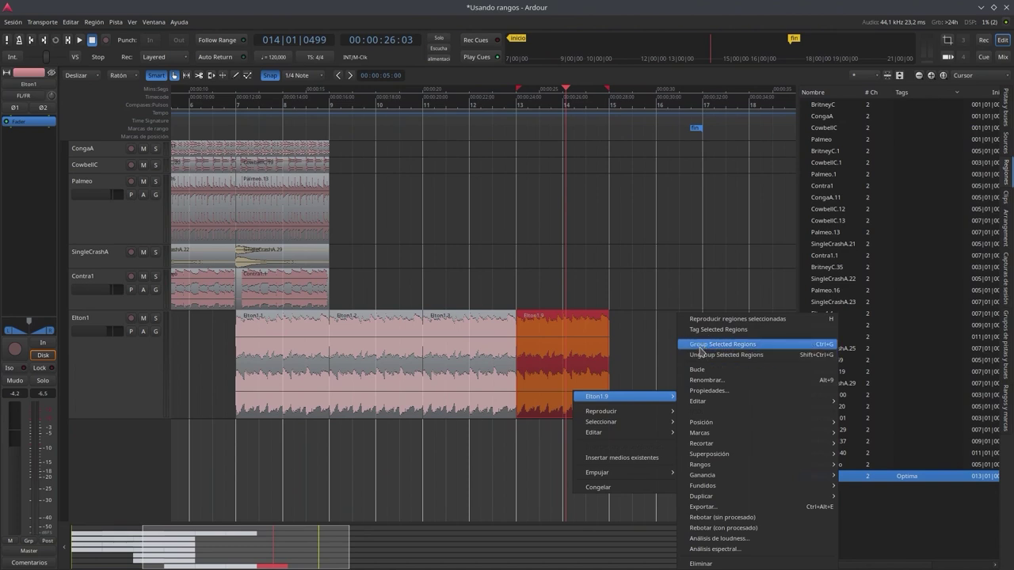
left_click(519, 441)
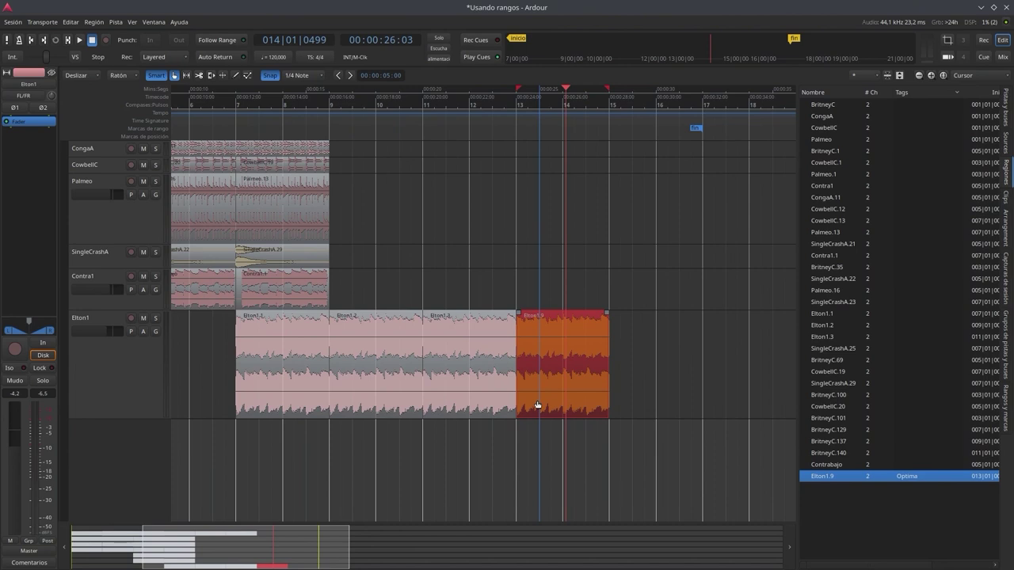
Add the Elton1.3 and Elton1.2 regions to the Elton1.9 selection and group the three regions.
left_click(464, 404, "ctrl")
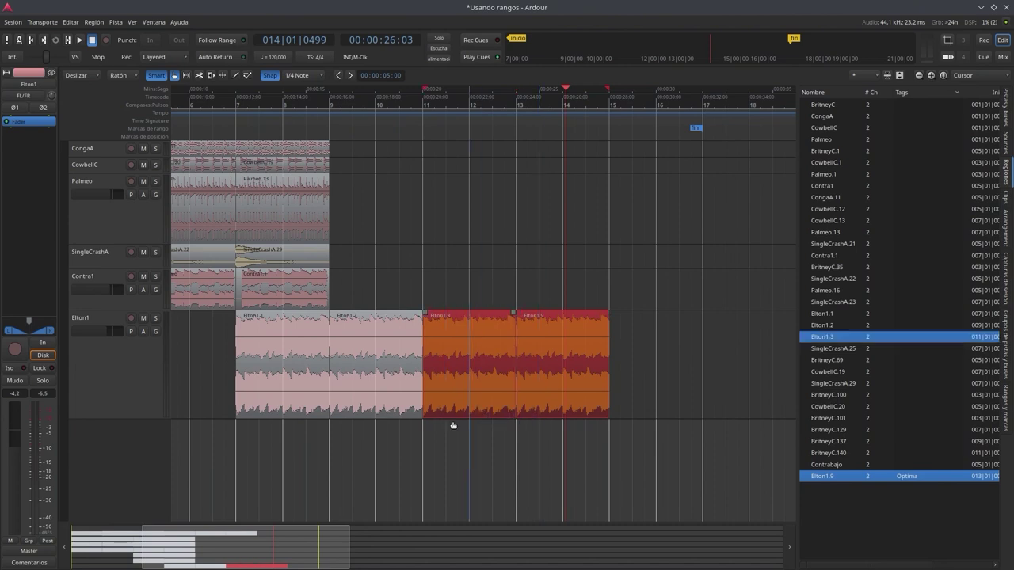
left_click(389, 400, "ctrl")
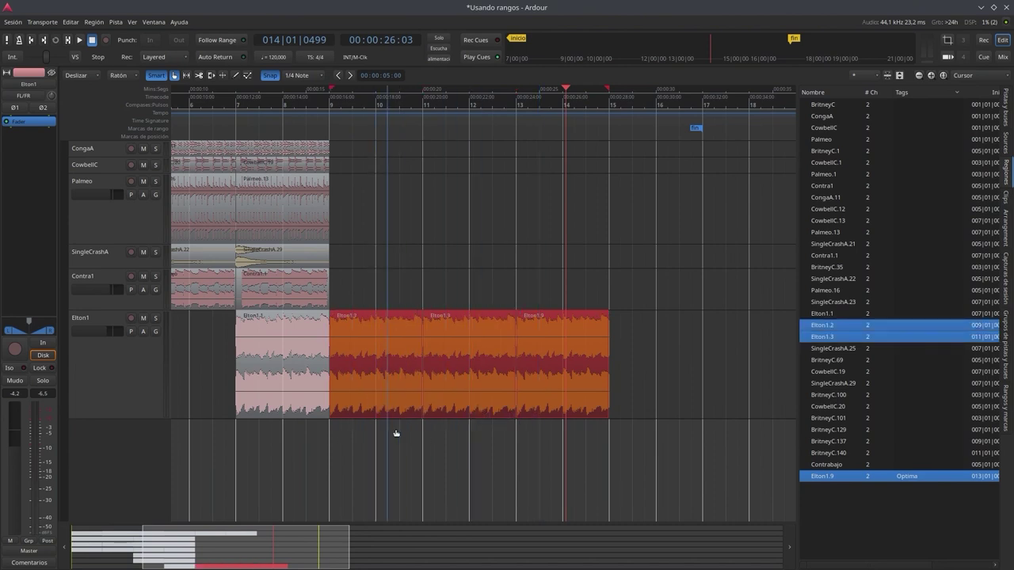
right_click(586, 399)
mouse_move(637, 400)
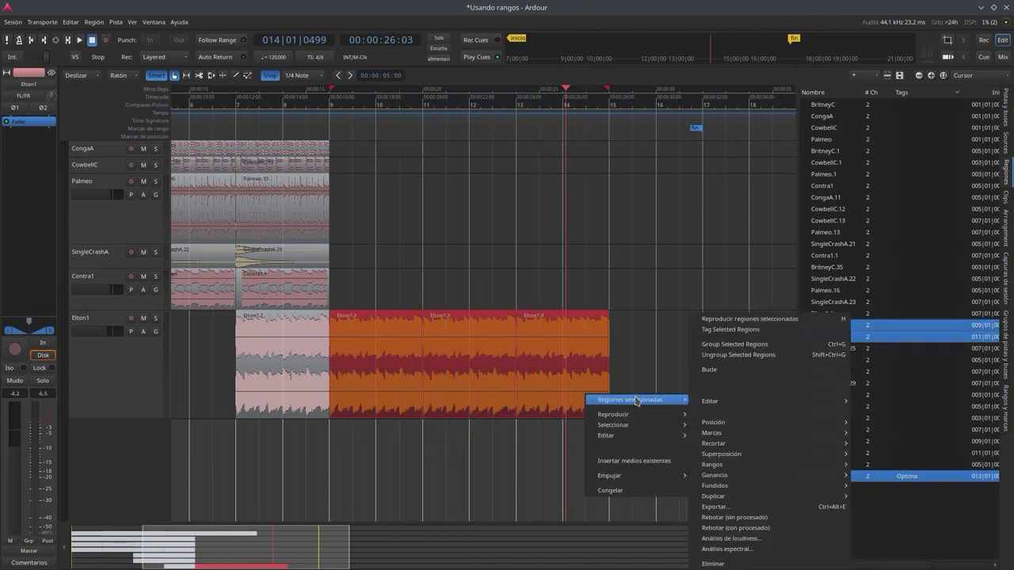
left_click(733, 345)
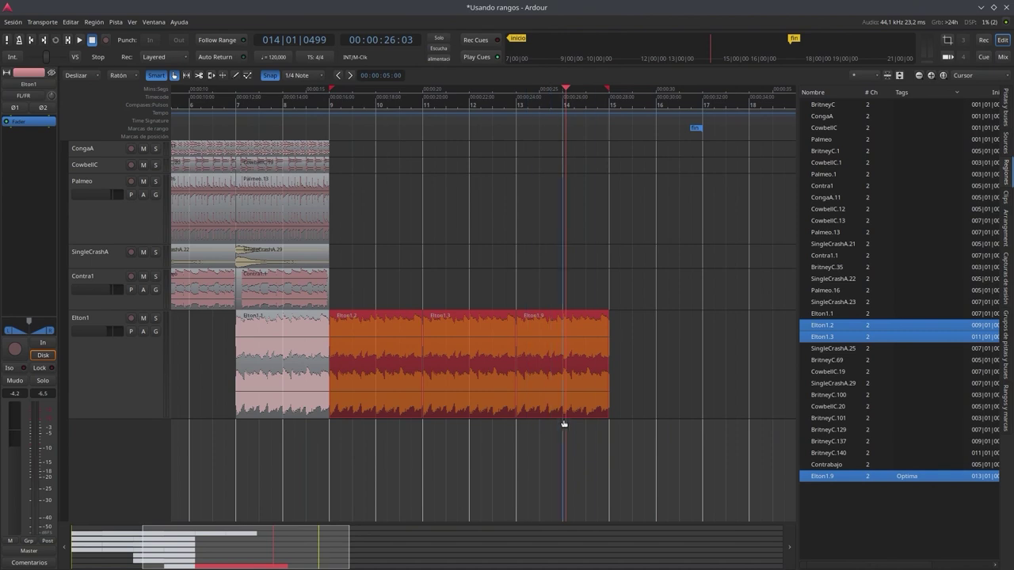
Test the group by shifting its regions together along the Elton1 track.
mouse_move(604, 409)
left_mouse_down()
mouse_move(690, 416)
mouse_move(594, 396)
mouse_move(705, 403)
mouse_move(594, 400)
left_mouse_up()
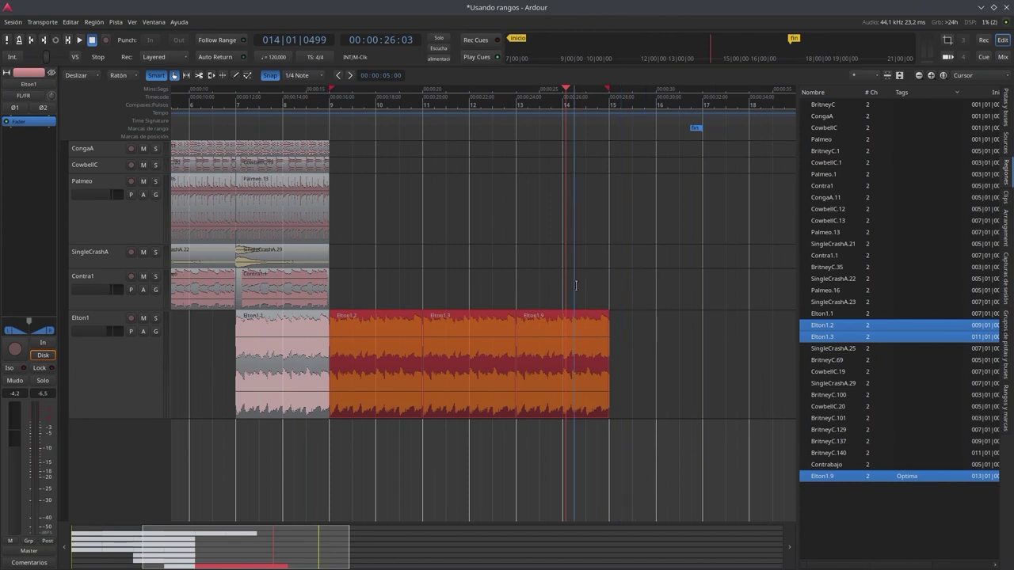
left_click(579, 372)
mouse_move(580, 373)
left_mouse_down()
mouse_move(640, 269)
mouse_move(610, 344)
mouse_move(725, 348)
mouse_move(582, 370)
left_mouse_up()
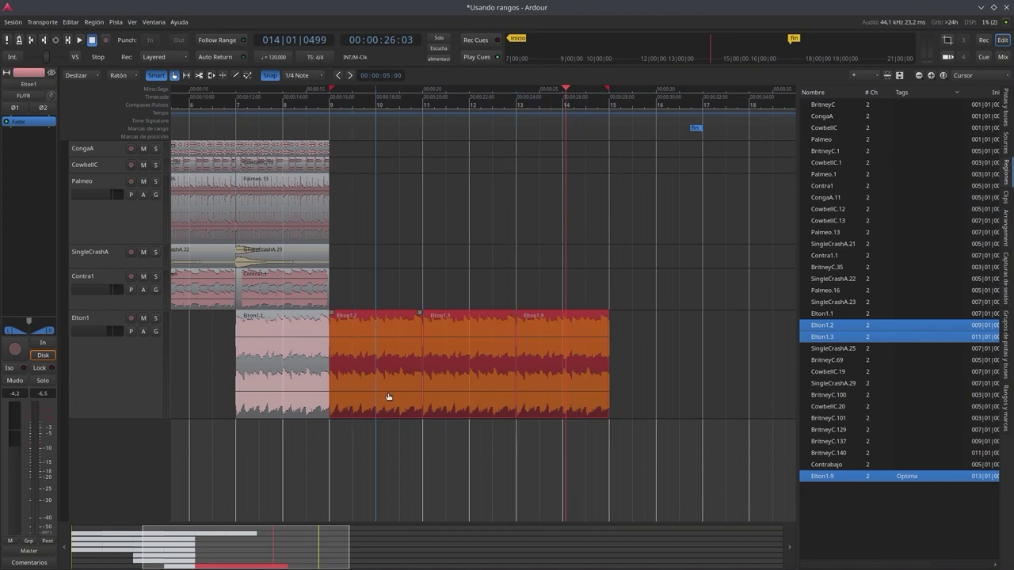
mouse_move(545, 395)
left_mouse_down()
mouse_move(611, 396)
mouse_move(545, 398)
mouse_move(559, 400)
left_mouse_up()
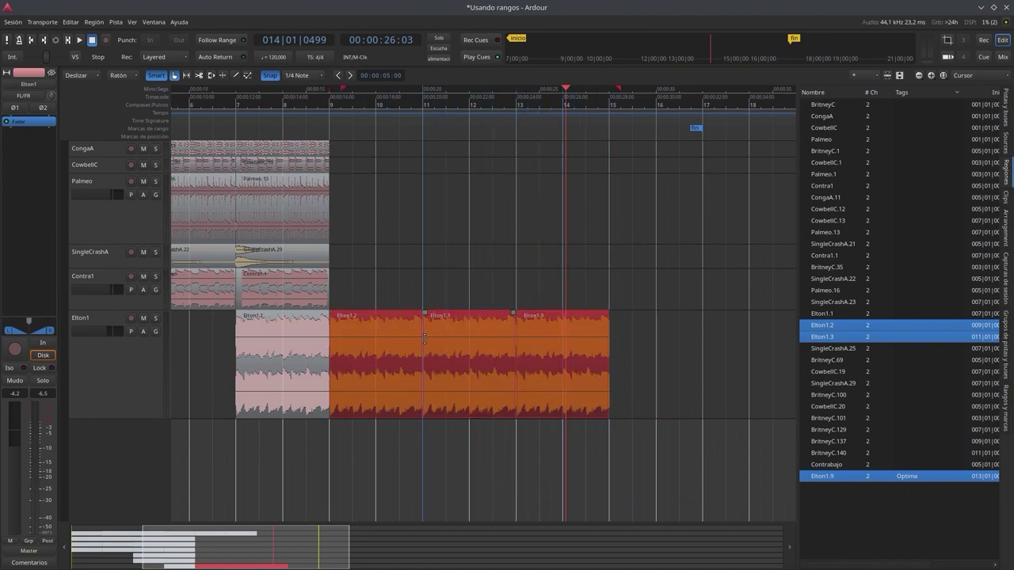
Play the three grouped Elton1 regions as a loop, stopping playback and removing the Bucle loop range at the end.
right_click(500, 398)
mouse_move(502, 403)
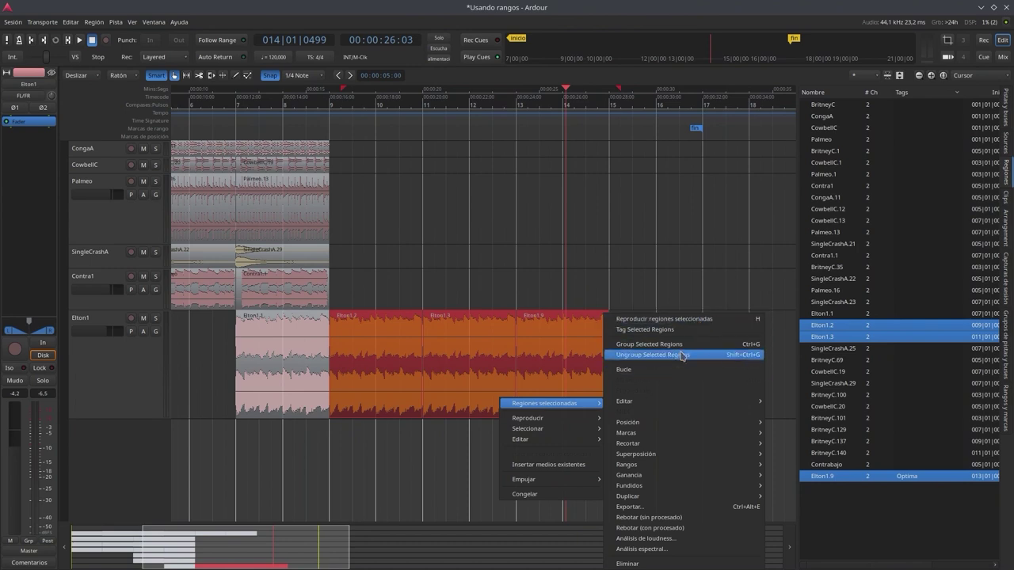
left_click(628, 371)
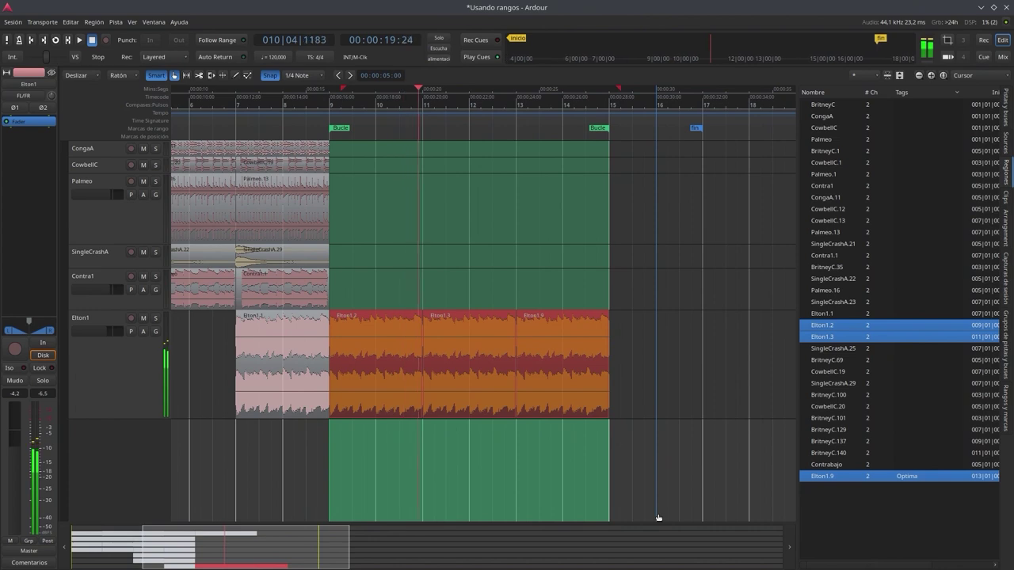
key("space")
right_click(598, 128)
left_click(638, 245)
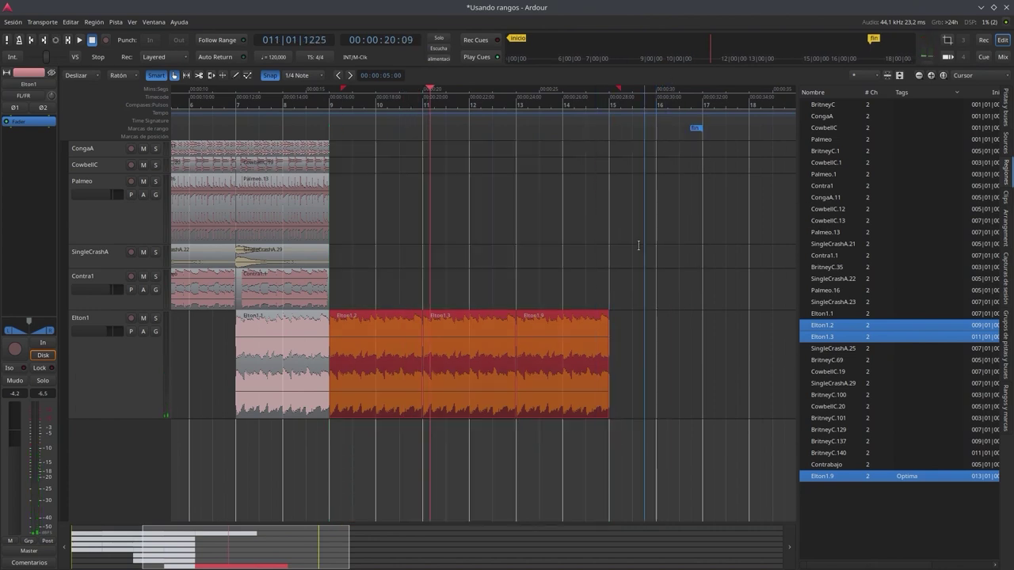
Ungroup the three Elton1 regions and check that Elton1.9 and Elton1.3 can be selected individually.
right_click(537, 394)
mouse_move(586, 401)
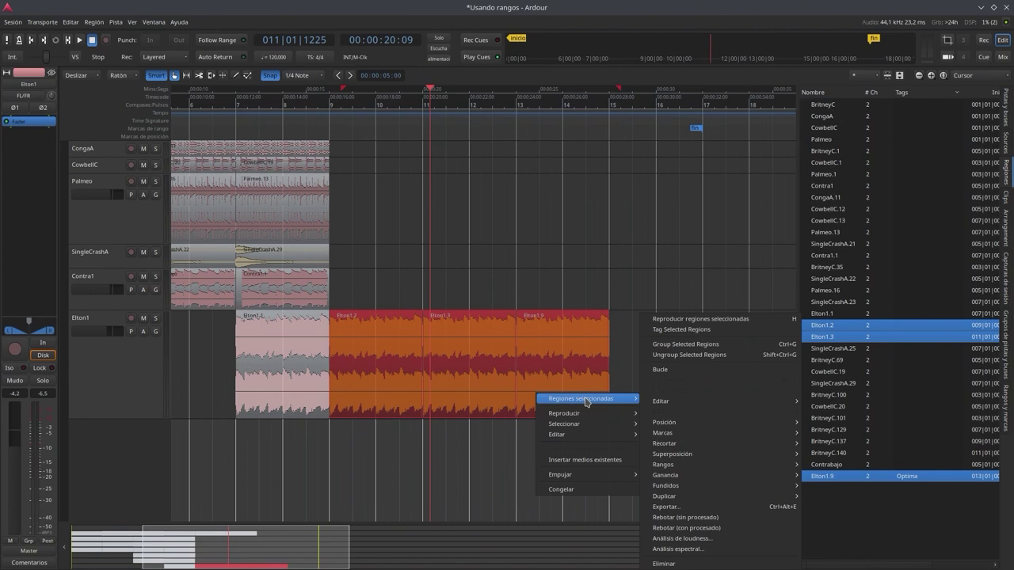
left_click(697, 361)
mouse_move(550, 409)
left_mouse_down()
mouse_move(622, 408)
mouse_move(548, 404)
left_mouse_up()
mouse_move(457, 400)
left_mouse_down()
mouse_move(452, 421)
mouse_move(457, 404)
left_mouse_up()
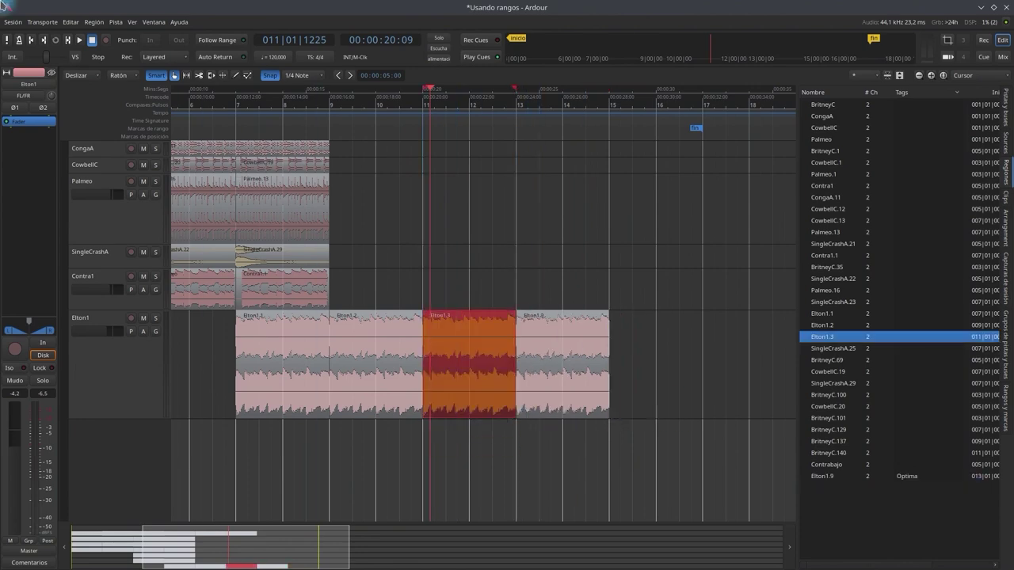
Switch to Firefox to consult the tutorial's description of renaming regions, and return to Ardour.
mouse_move(2, 2)
left_click(409, 324)
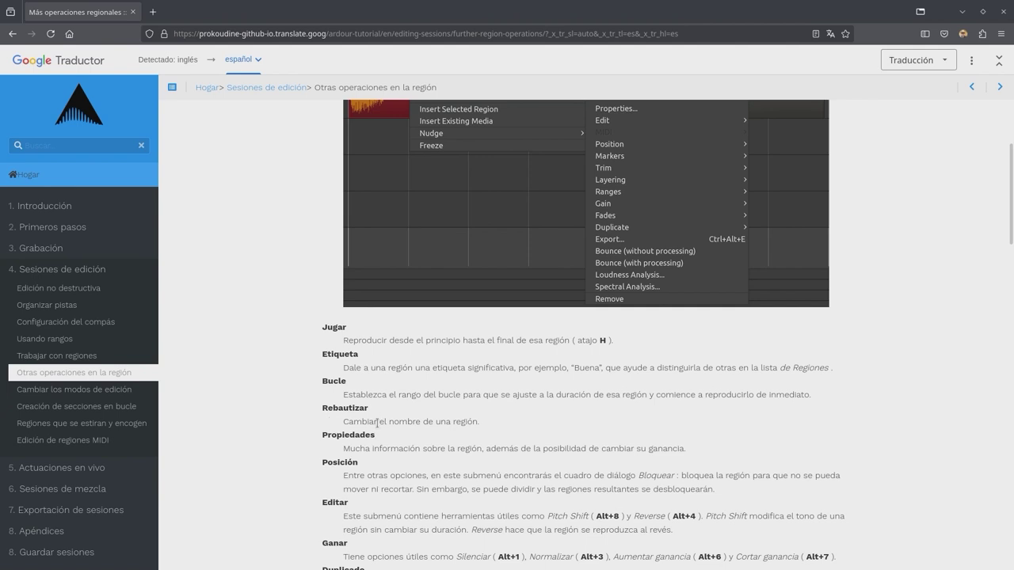
mouse_move(2, 2)
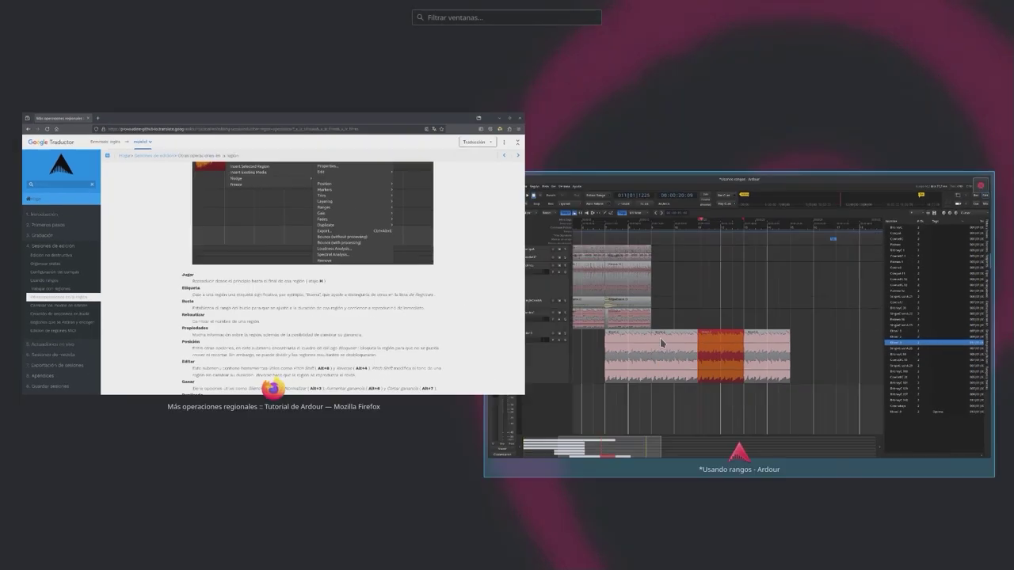
left_click(788, 378)
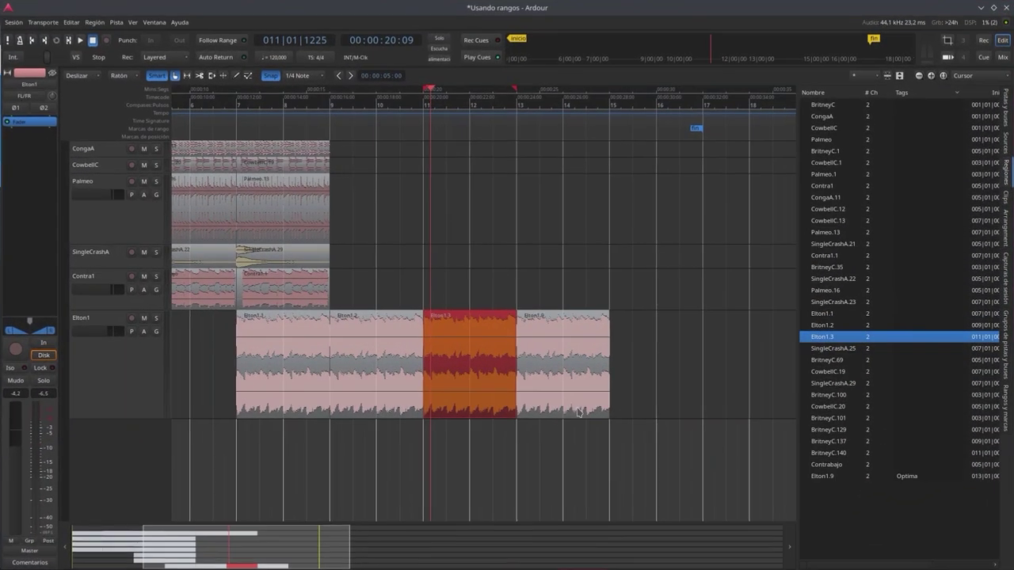
Rename the Elton1.9 region as Jaimito and select it again on the Elton1 track.
left_click(570, 396)
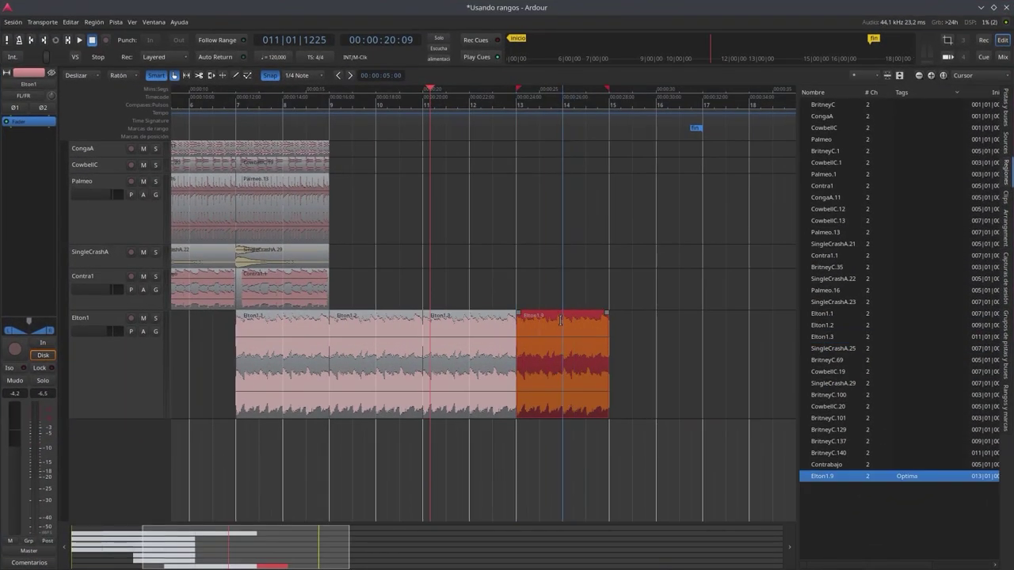
right_click(580, 392)
mouse_move(612, 400)
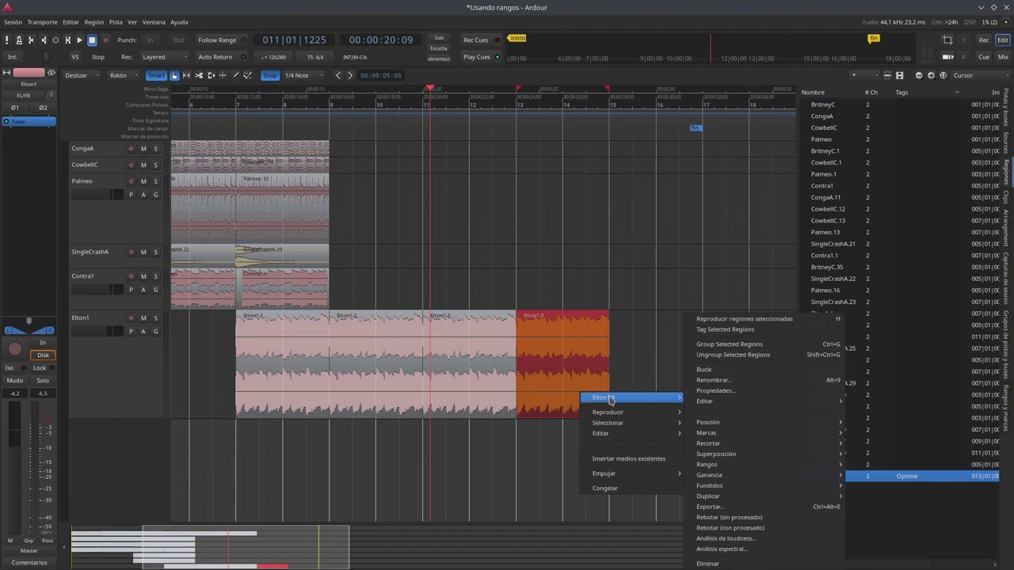
left_click(712, 381)
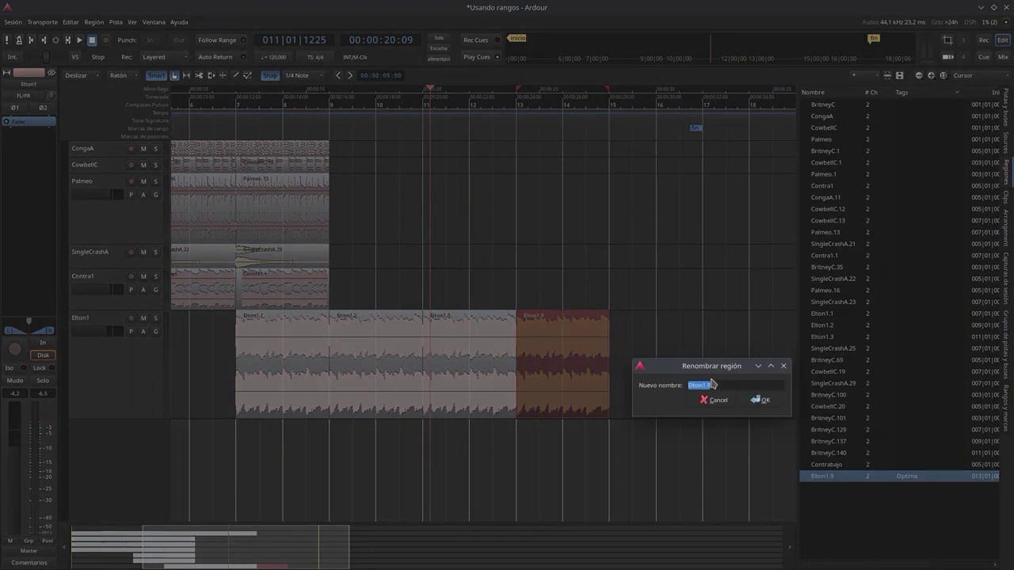
type("Jaimito")
left_click(762, 400)
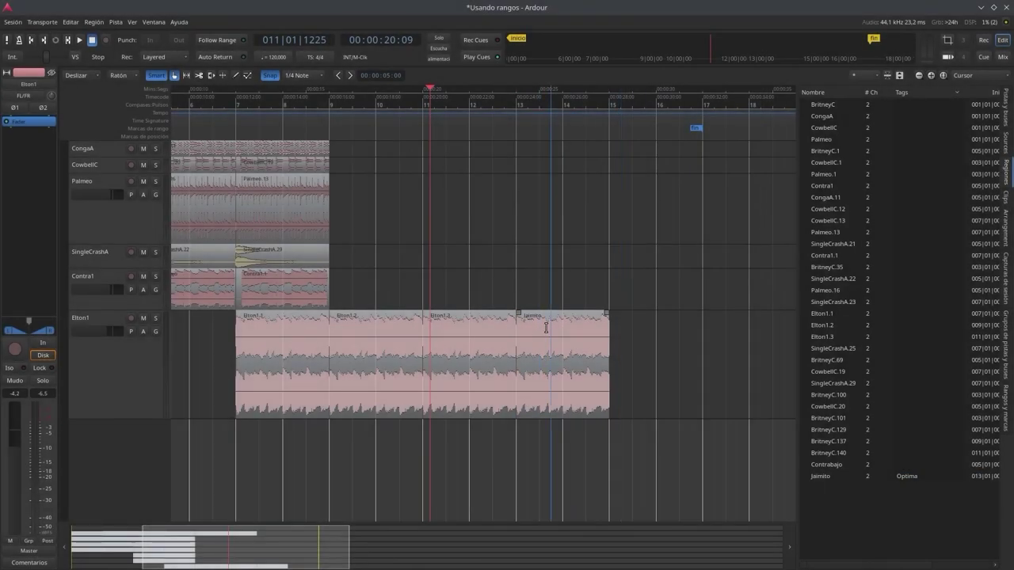
left_click(533, 395)
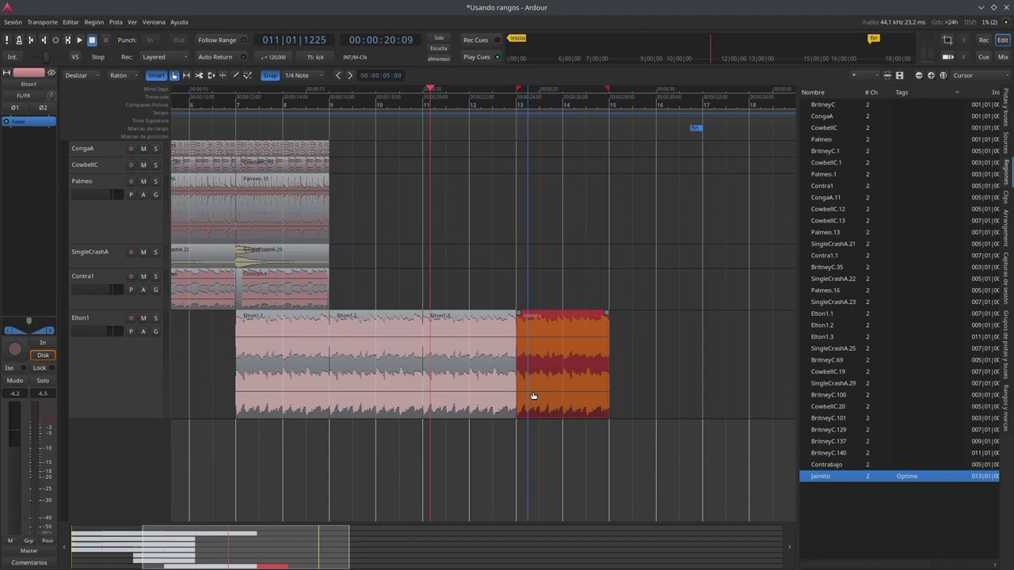
Switch to Firefox to read the tutorial's description of region properties, and return to Ardour.
mouse_move(0, 1)
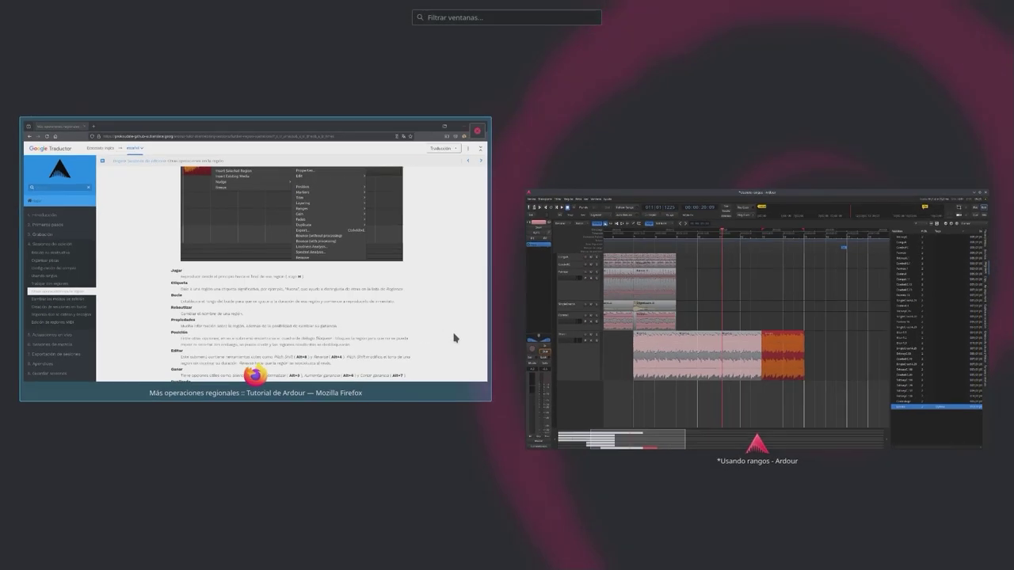
left_click(454, 338)
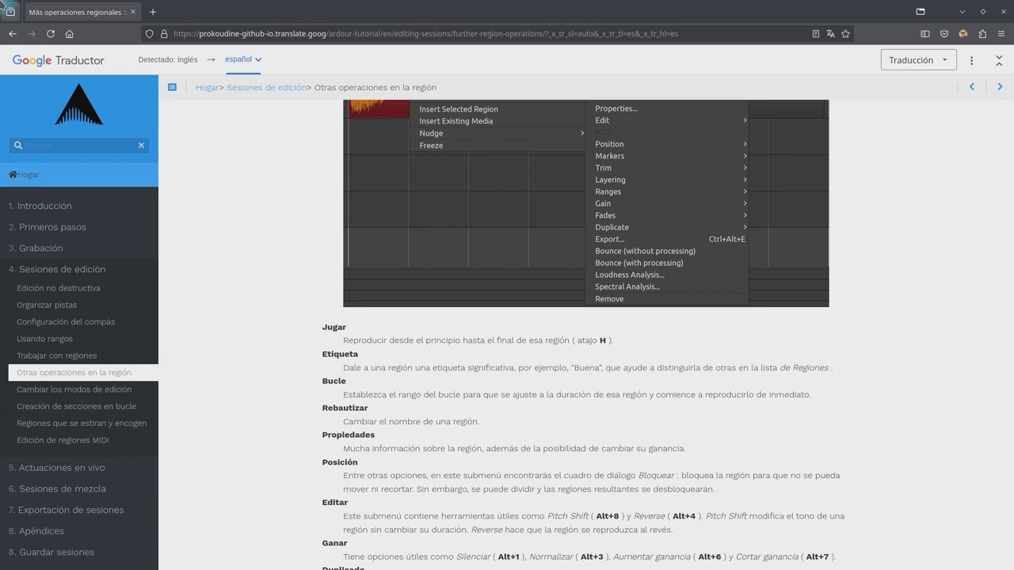
mouse_move(2, 2)
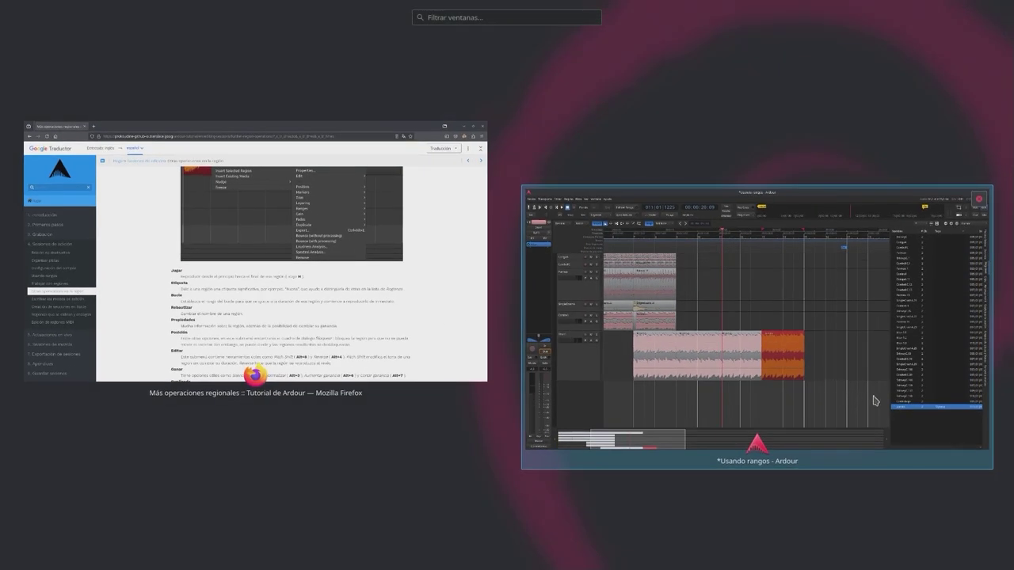
left_click(868, 401)
Open the properties of the Jaimito region and examine its timing, source files and gain.
right_click(552, 400)
mouse_move(552, 400)
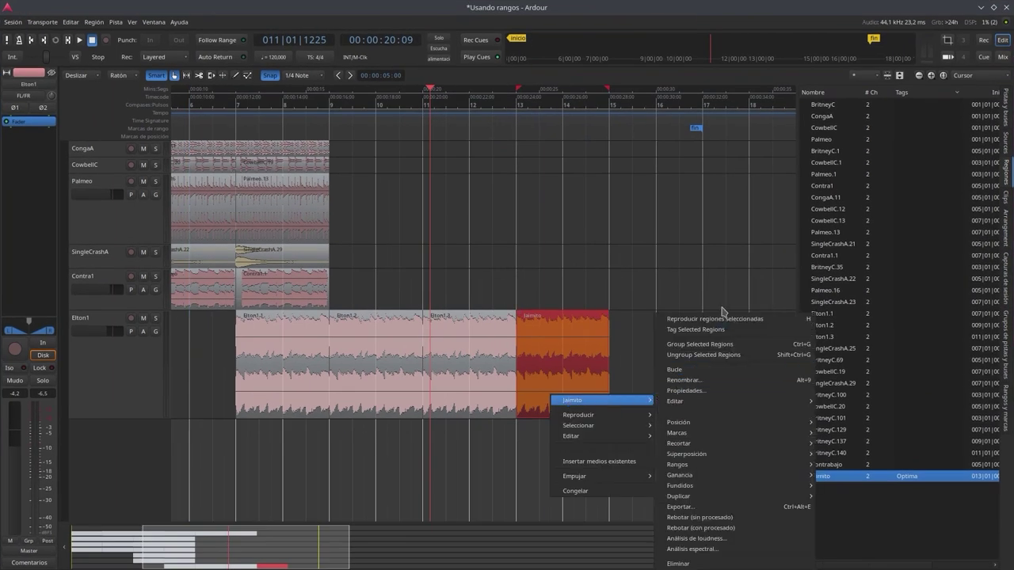
left_click(688, 392)
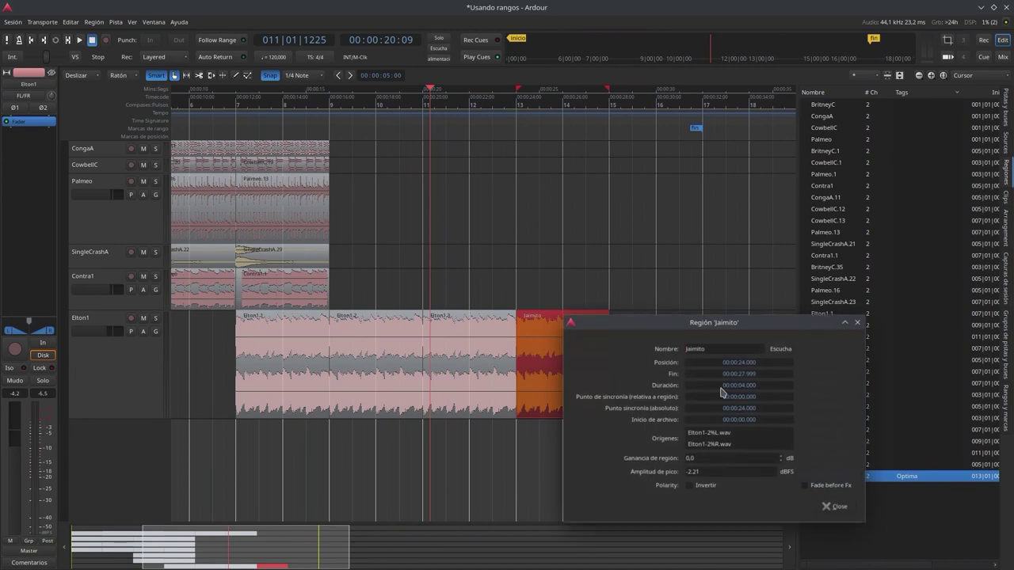
left_click_drag(749, 329, 681, 263)
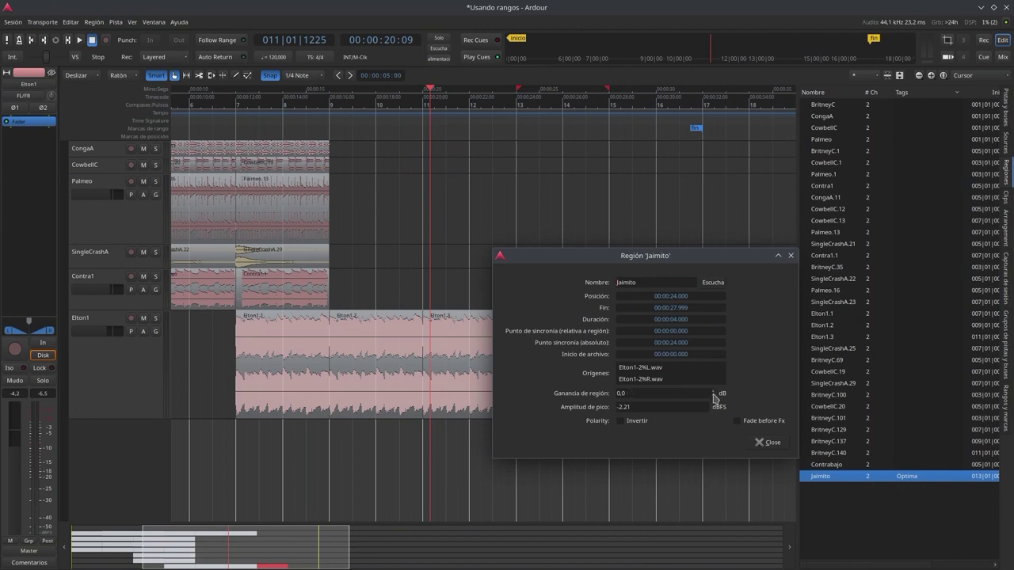
Select the Elton1 track and audition the Jaimito region from its properties, keeping the region uncovered on the timeline.
left_click(186, 386)
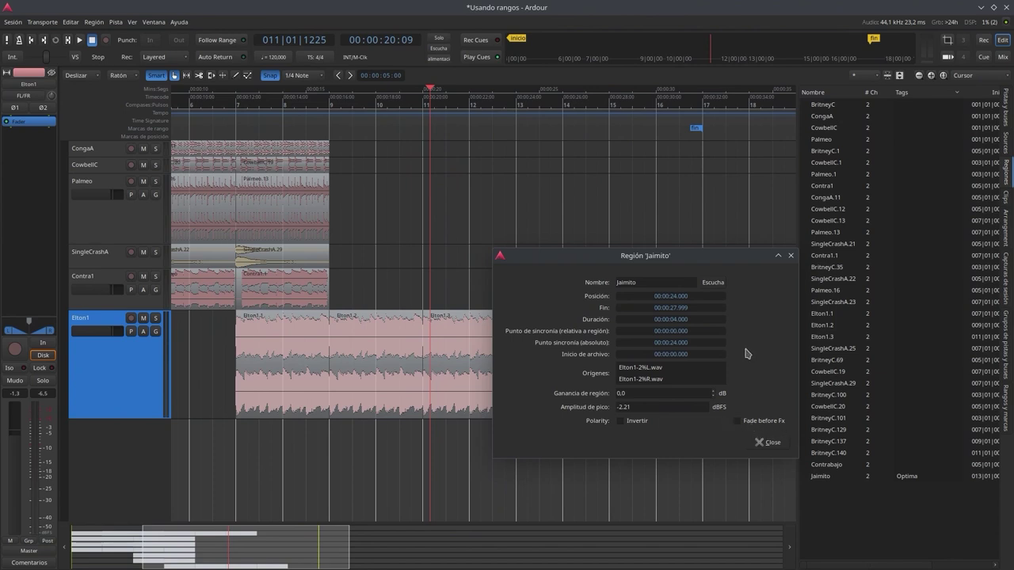
left_click_drag(721, 255, 862, 243)
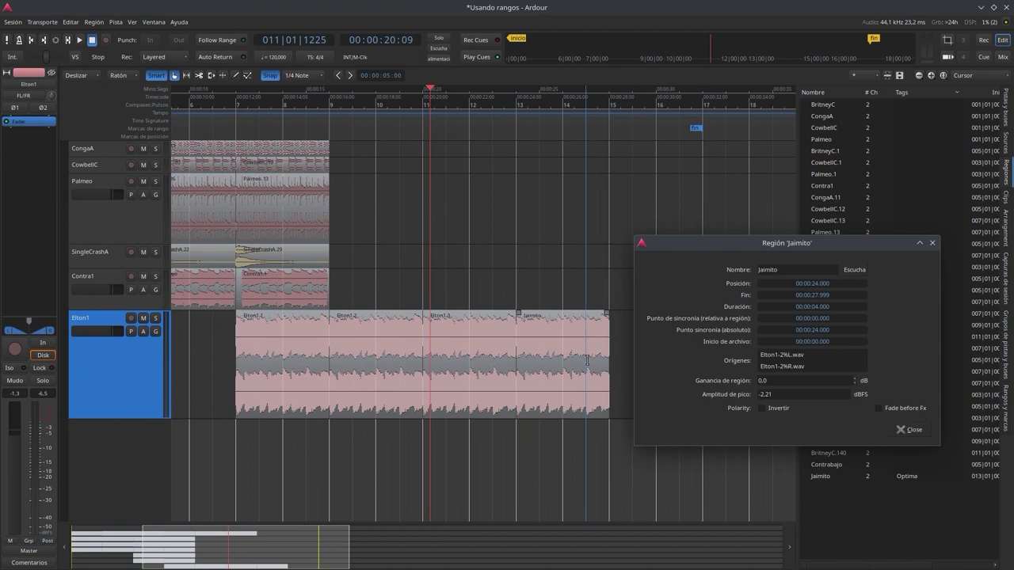
left_click(855, 270)
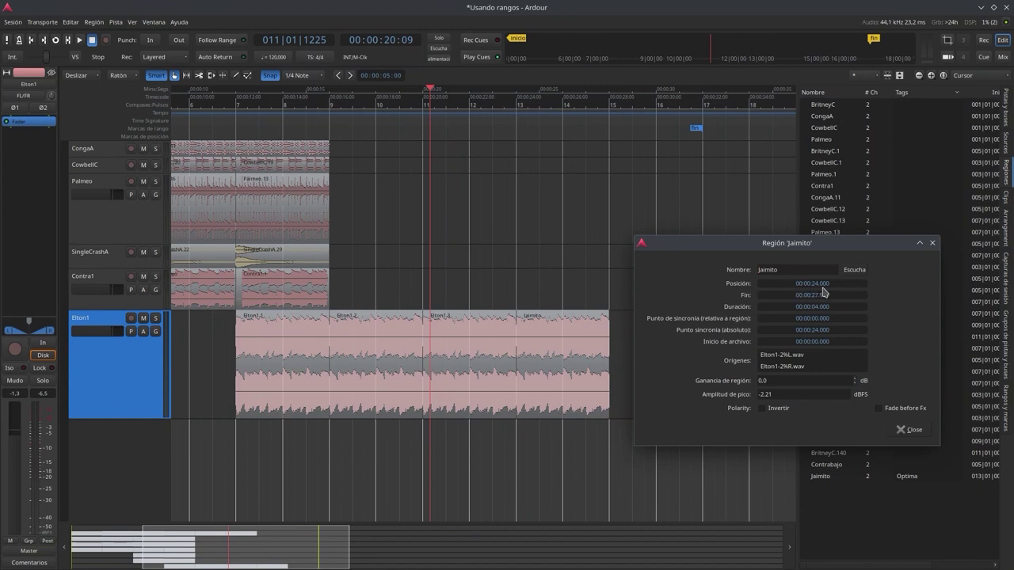
left_click_drag(720, 242, 792, 254)
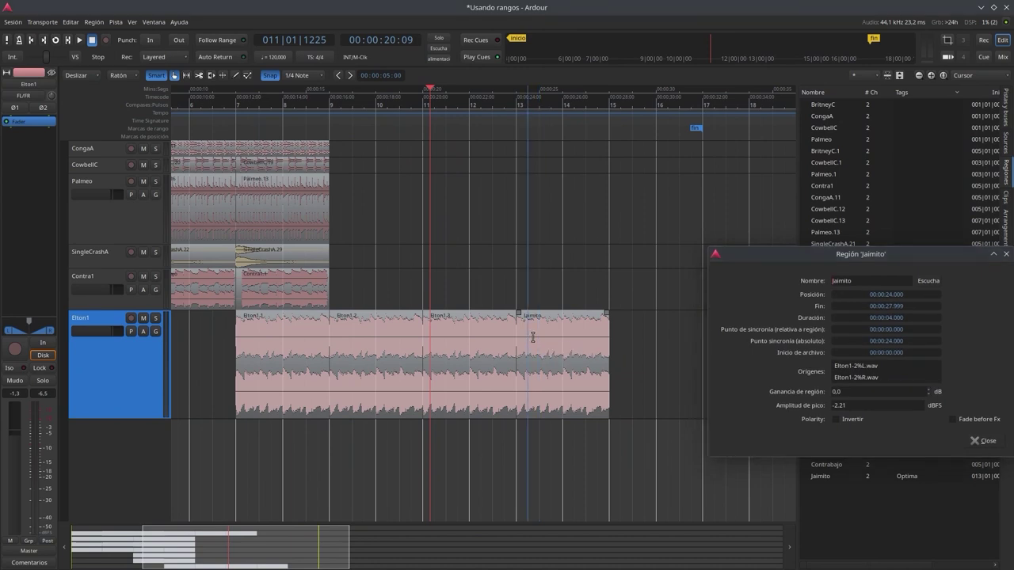
Select the Jaimito region on the timeline and compare its extent with the position, end and sync values in its properties.
left_click(539, 407)
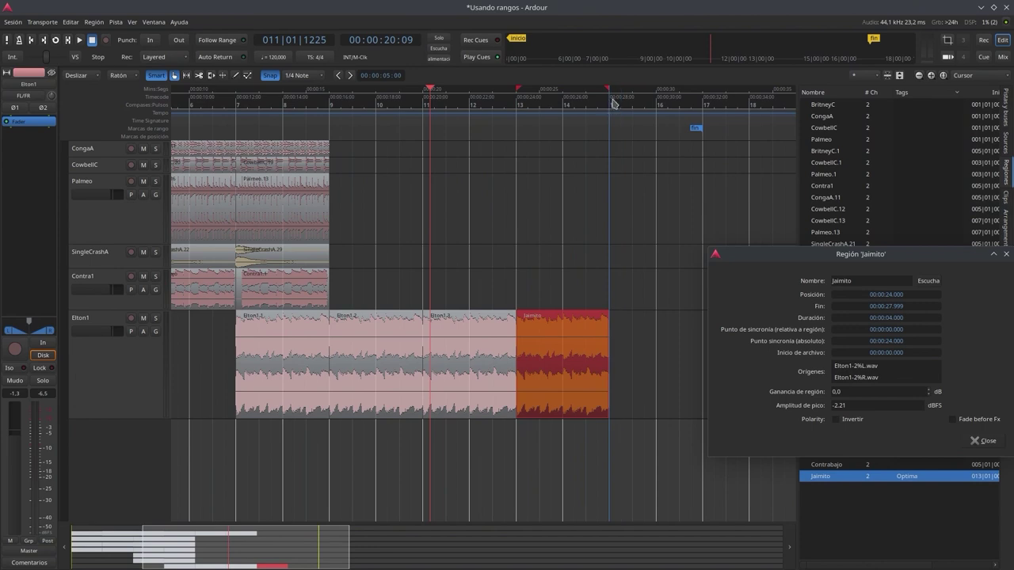
left_click_drag(851, 254, 542, 229)
left_click_drag(601, 317, 594, 318)
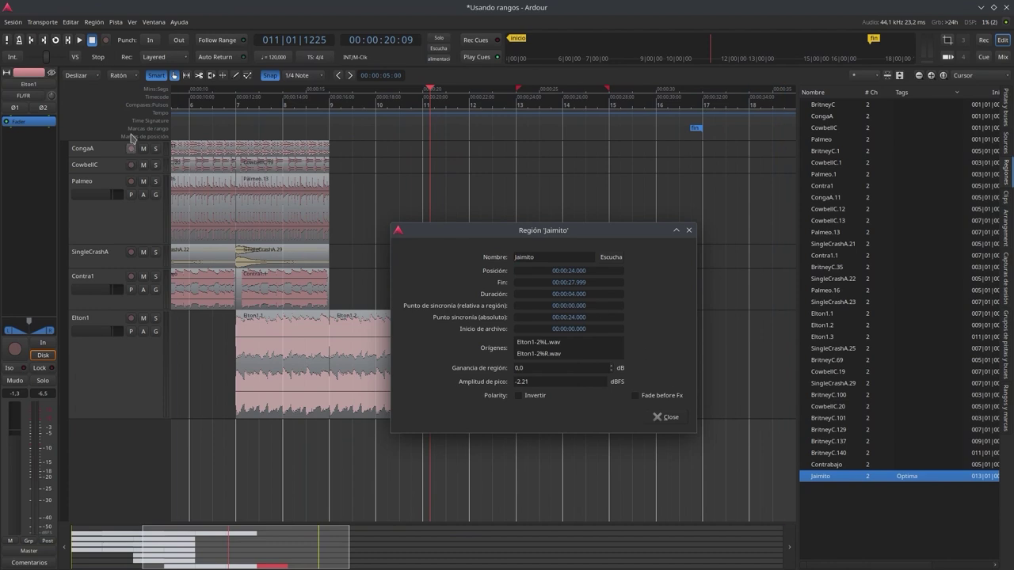
Show the Jaimito region's property times as bars and beats (Compases:Pulsos), compare them with the region on the timeline, and close the properties.
right_click(598, 274)
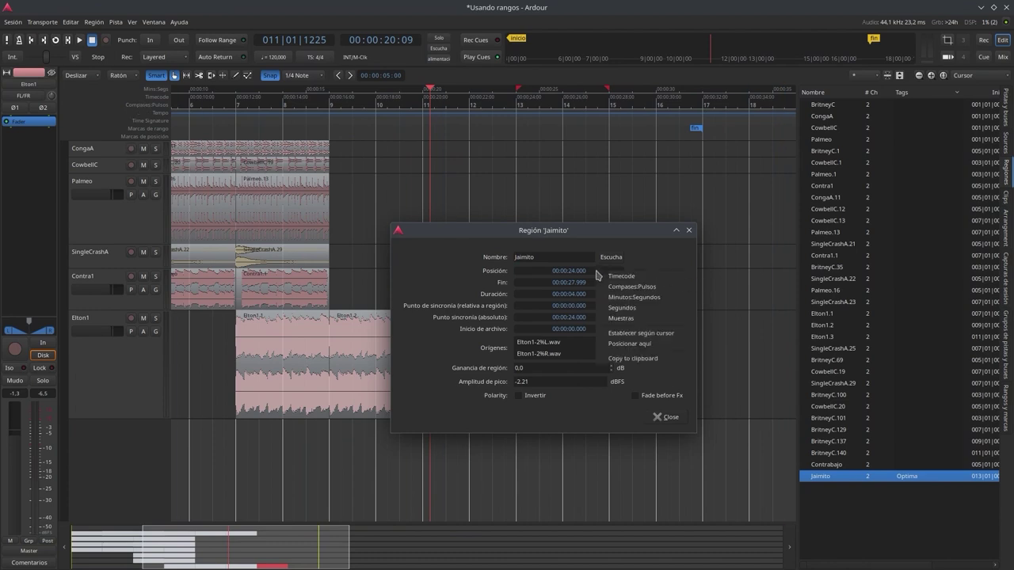
left_click(634, 286)
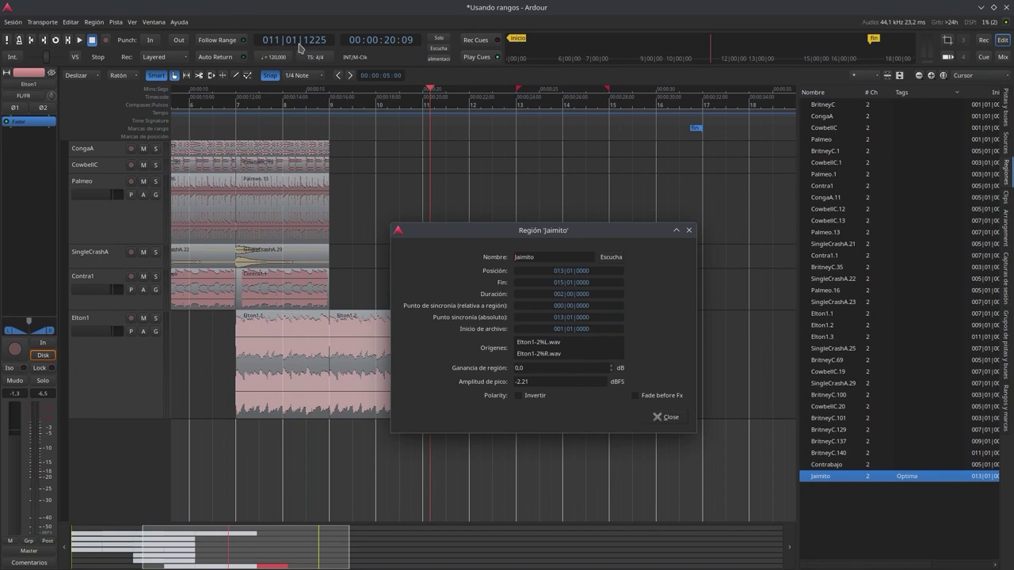
left_click_drag(605, 238, 853, 248)
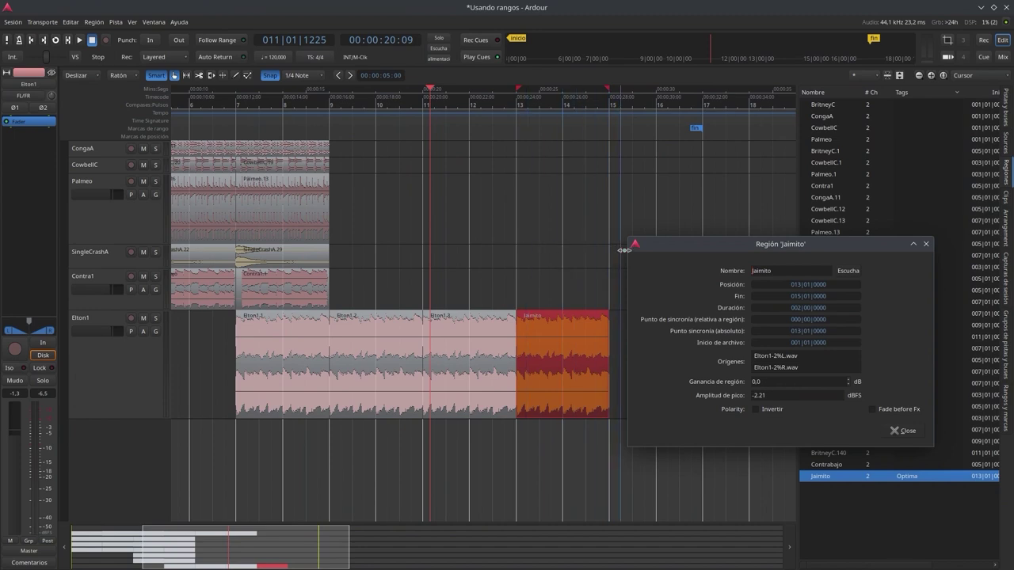
left_click(904, 435)
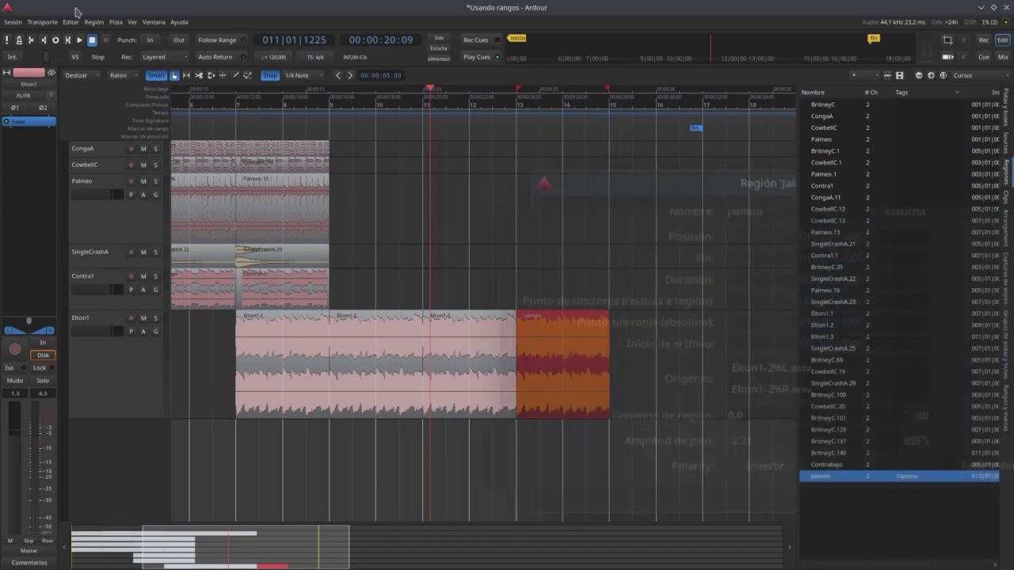
Switch to Firefox to read the tutorial's entry on position and locking, and return to Ardour to check the Jaimito region's options.
mouse_move(2, 8)
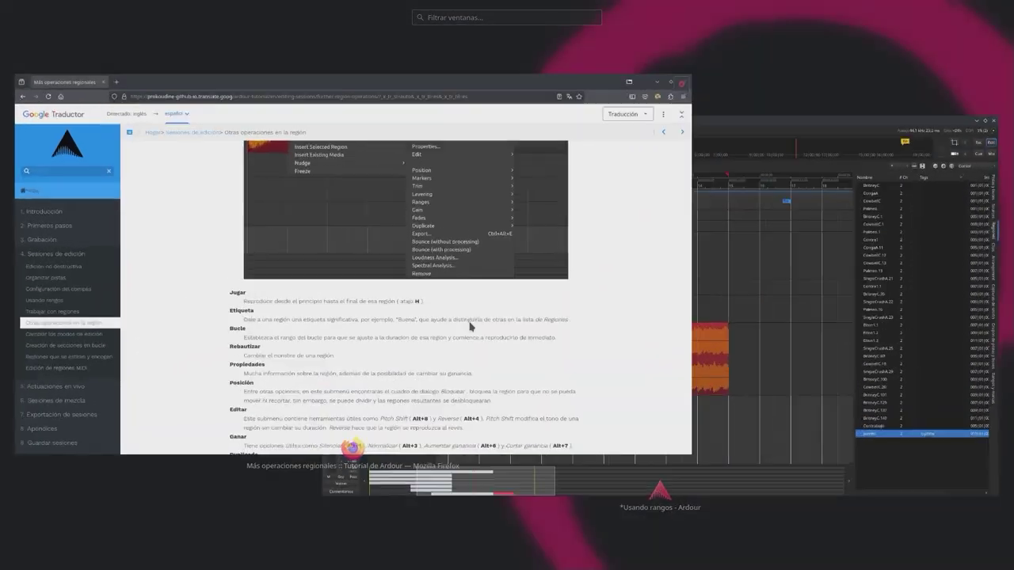
left_click(470, 325)
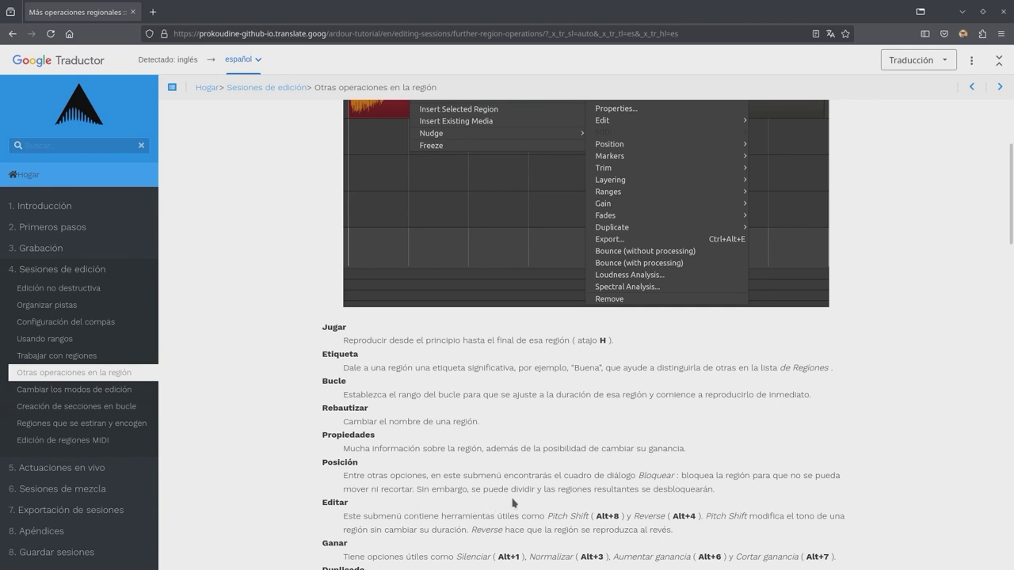
mouse_move(1, 1)
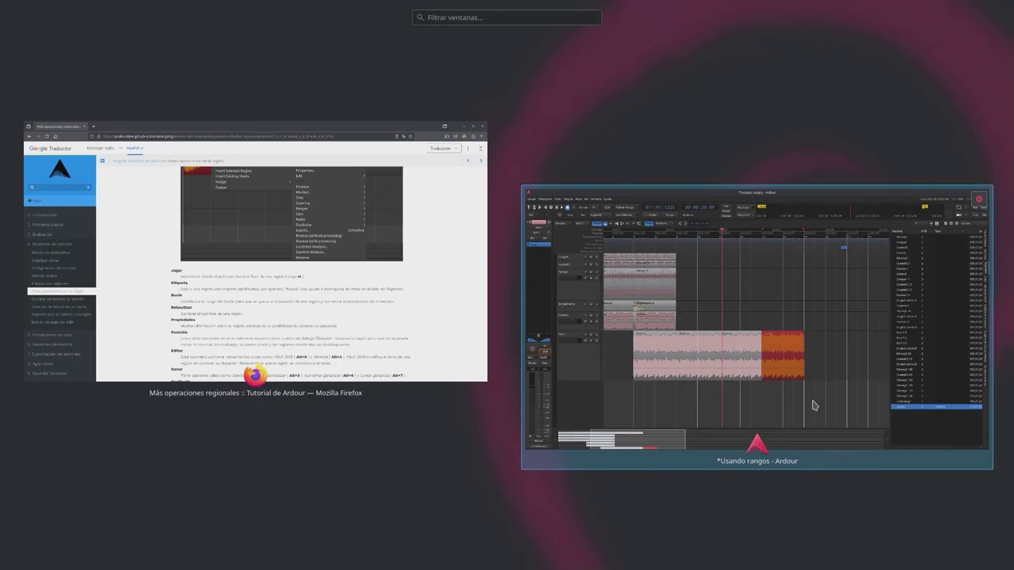
left_click(813, 405)
right_click(574, 391)
mouse_move(608, 398)
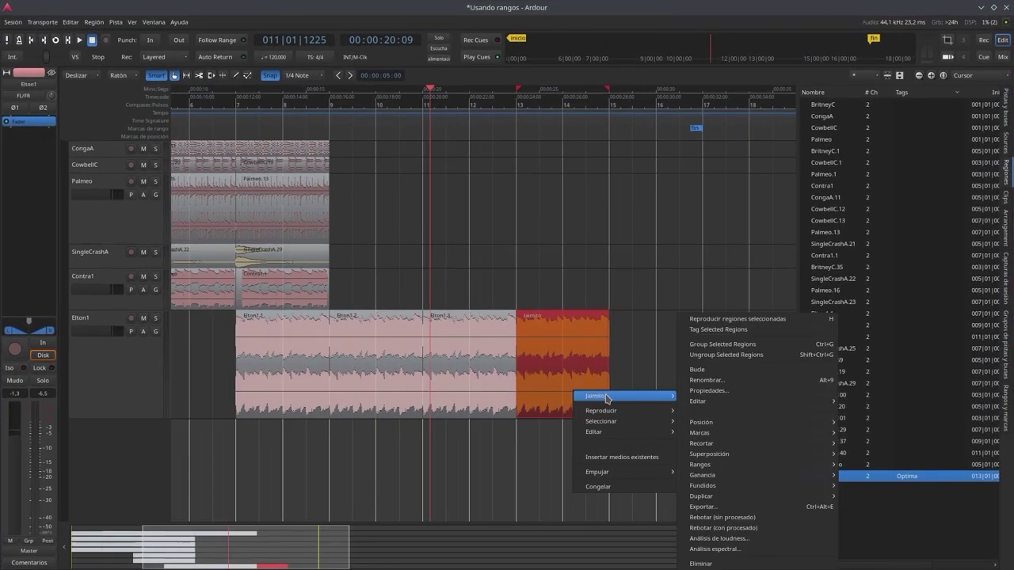
mouse_move(692, 408)
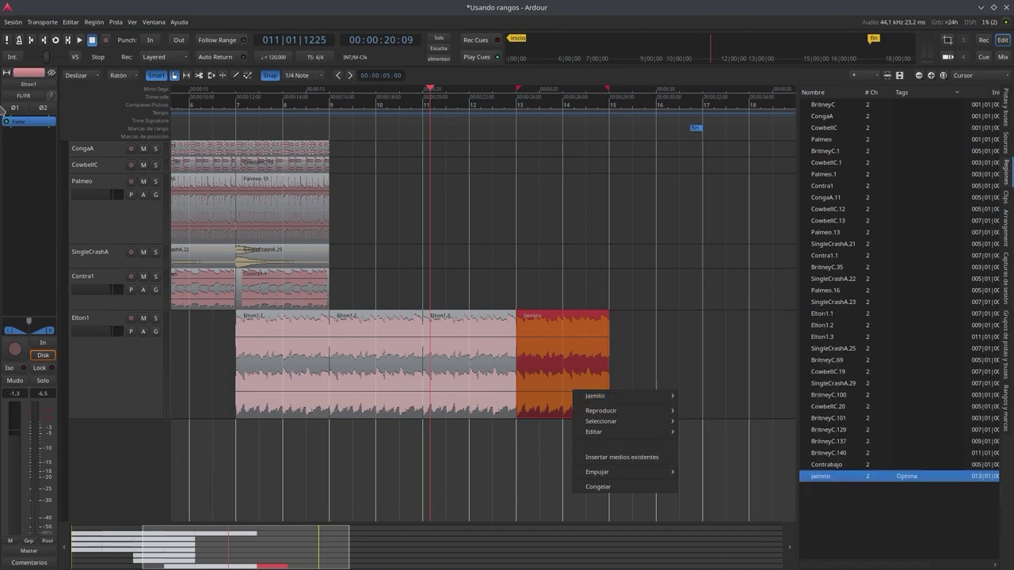
mouse_move(0, 0)
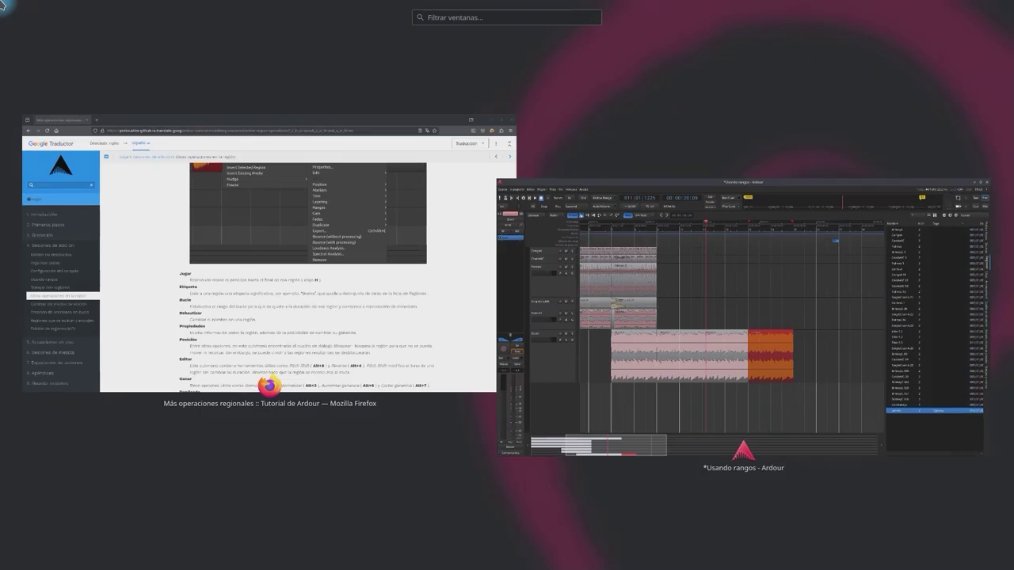
left_click(574, 392)
Lock the Jaimito region in its position on the Elton1 track.
right_click(574, 391)
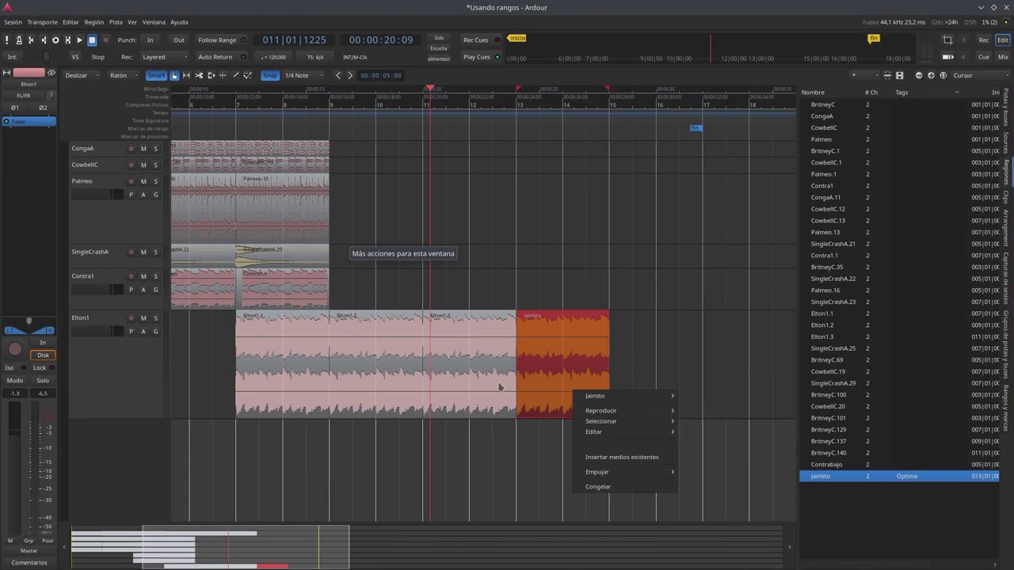
left_click(552, 398)
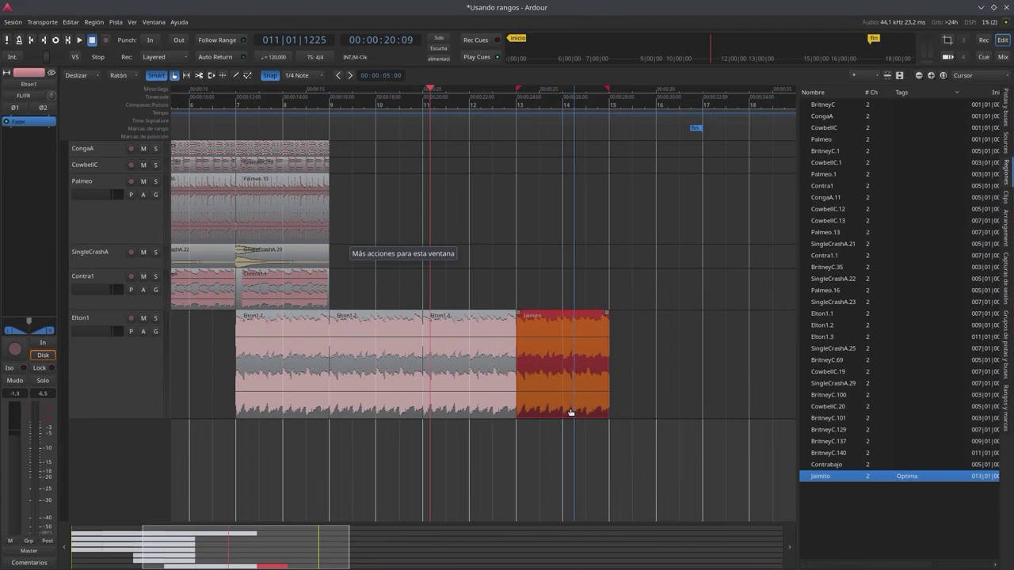
right_click(587, 398)
mouse_move(592, 404)
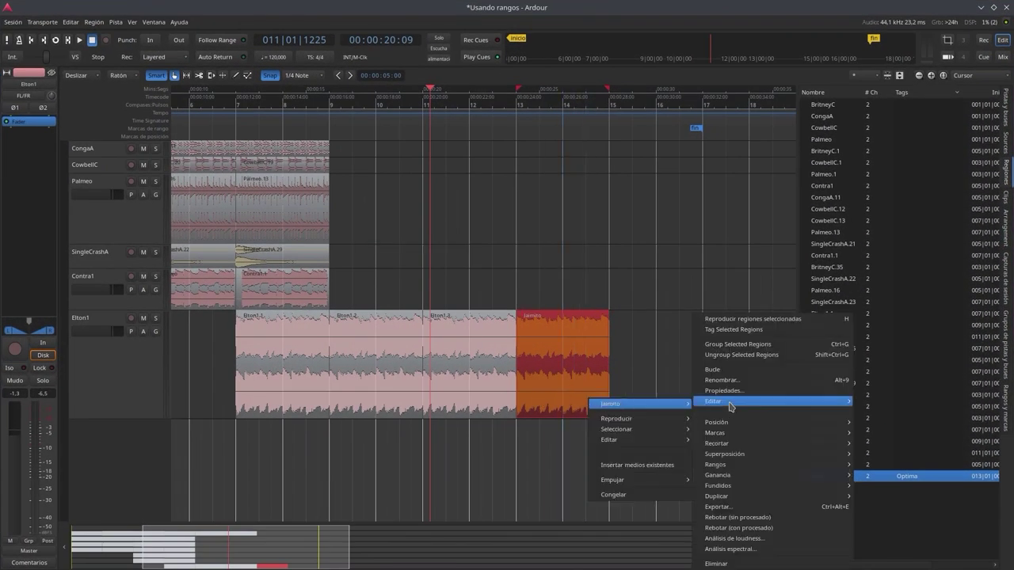
mouse_move(725, 407)
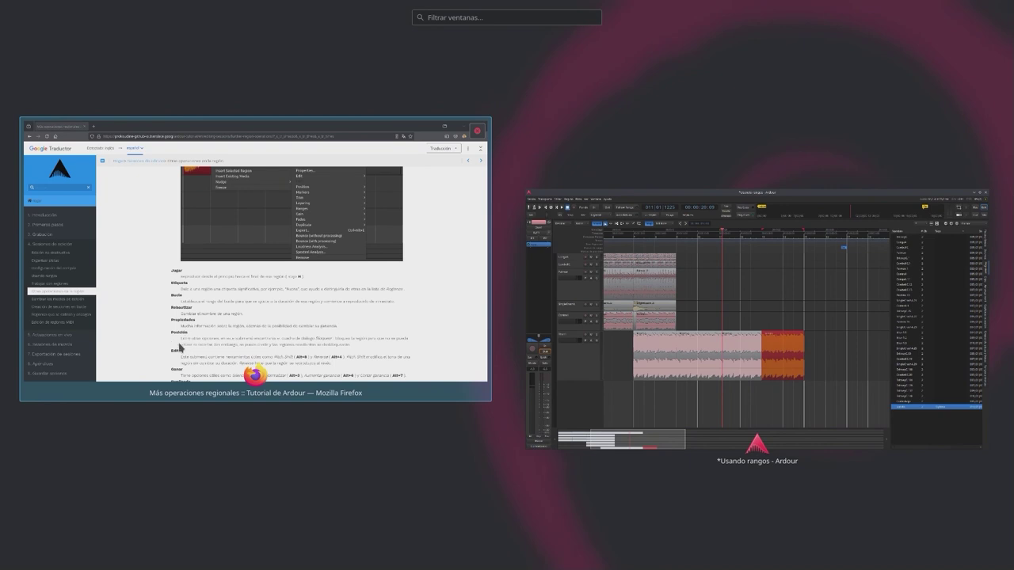
left_click(715, 424)
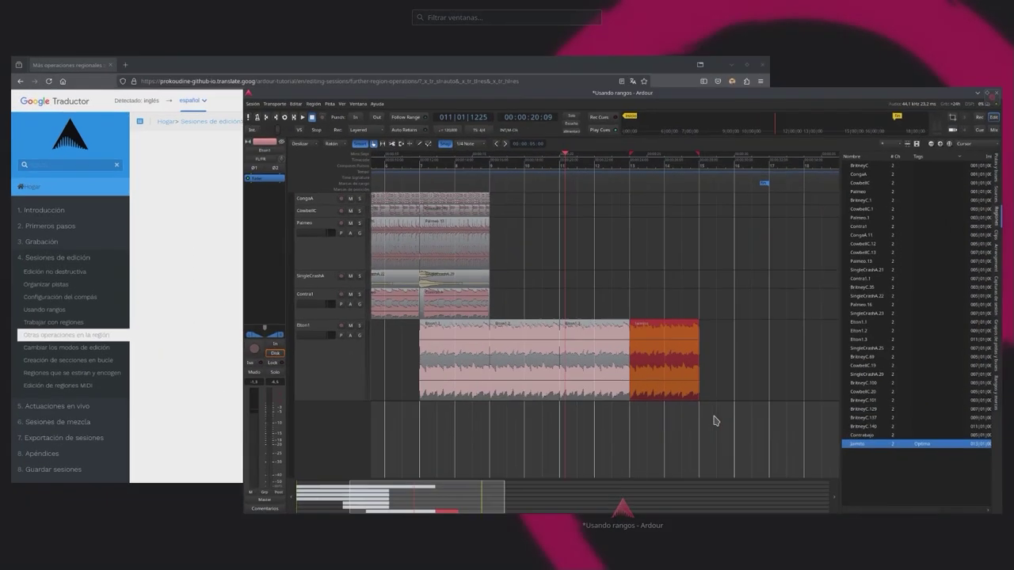
right_click(559, 414)
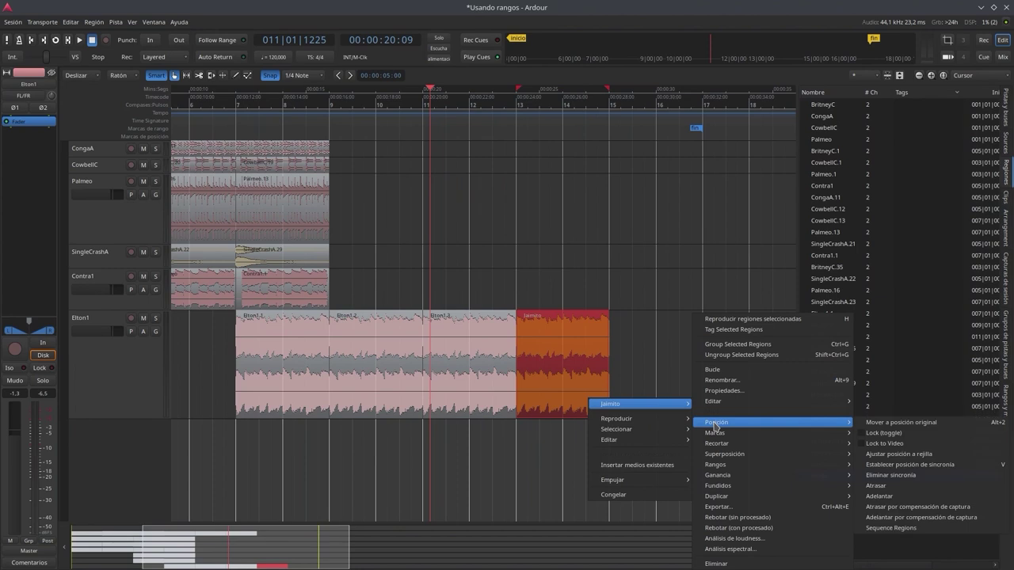
left_click(864, 435)
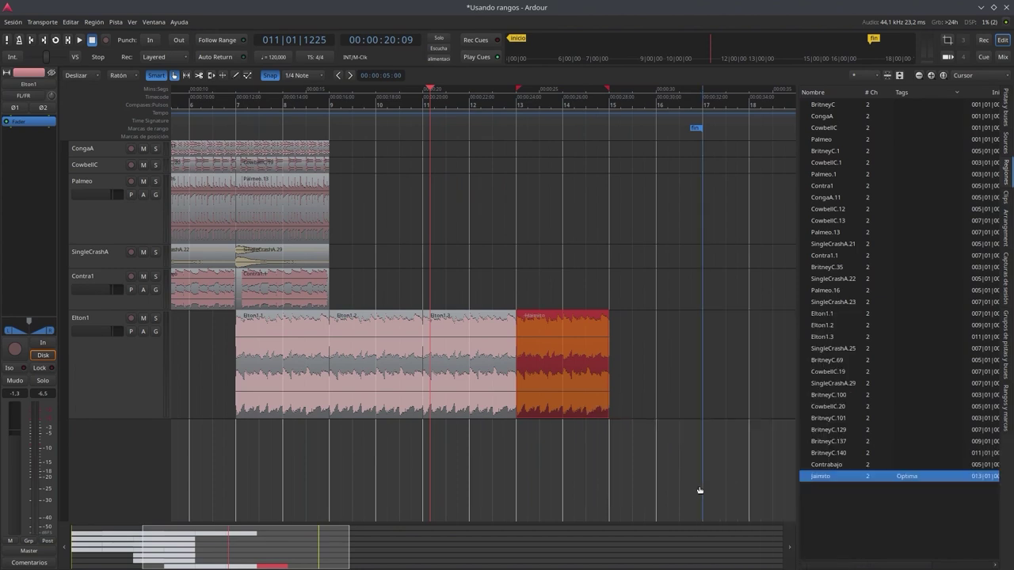
Move the SingleCrashA.29 region from bar 7 to bar 9 on the SingleCrashA track and delete it.
mouse_move(464, 411)
left_mouse_down()
mouse_move(452, 457)
mouse_move(466, 409)
left_mouse_up()
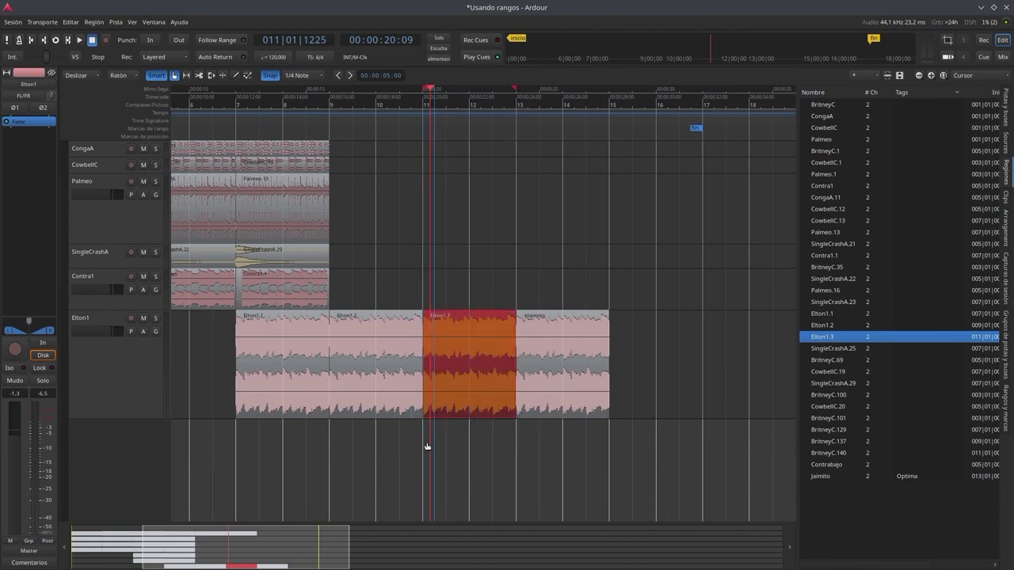
left_click(362, 415)
left_click(339, 294)
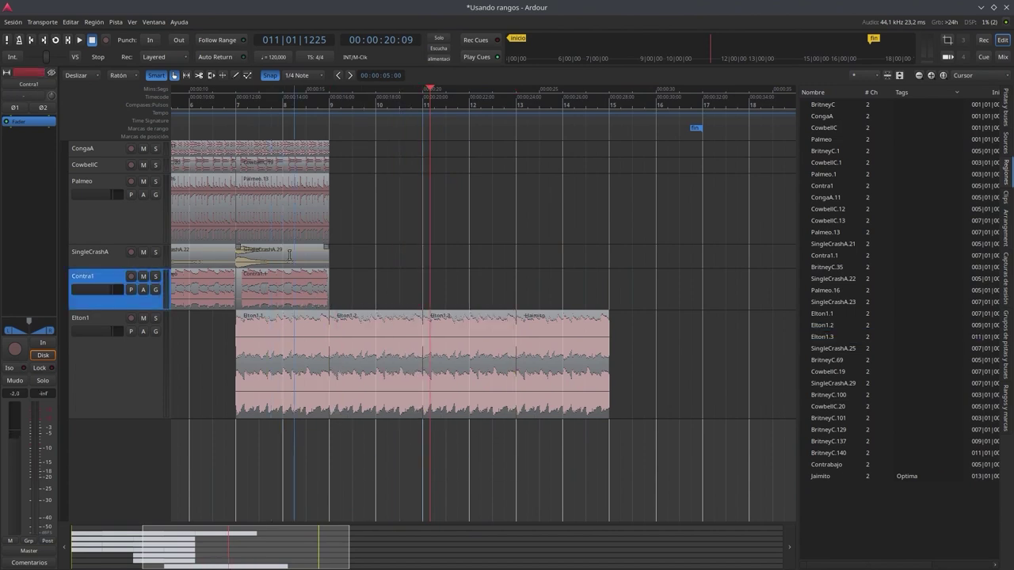
left_click_drag(298, 267, 391, 249)
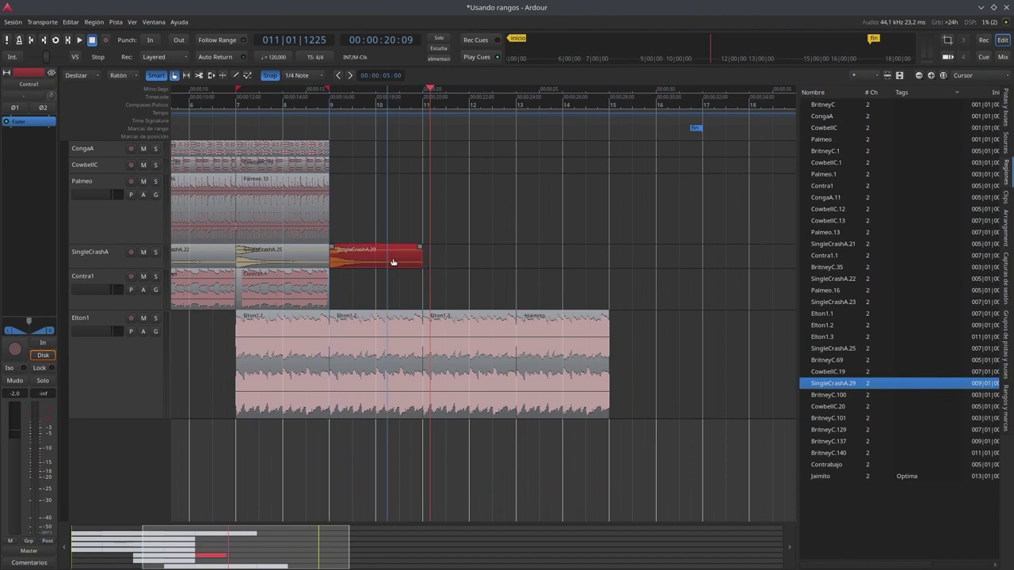
key("Delete")
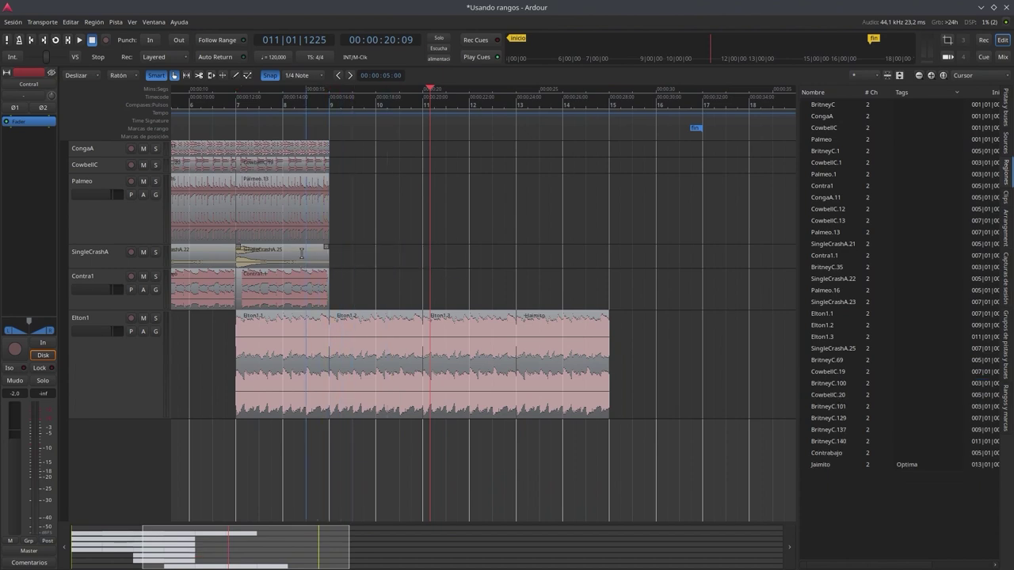
Move the SingleCrashA.25 region out of bar 7 and delete it, keeping SingleCrashA.23 in place at bar 7.
left_click_drag(301, 261, 405, 262)
key("Delete")
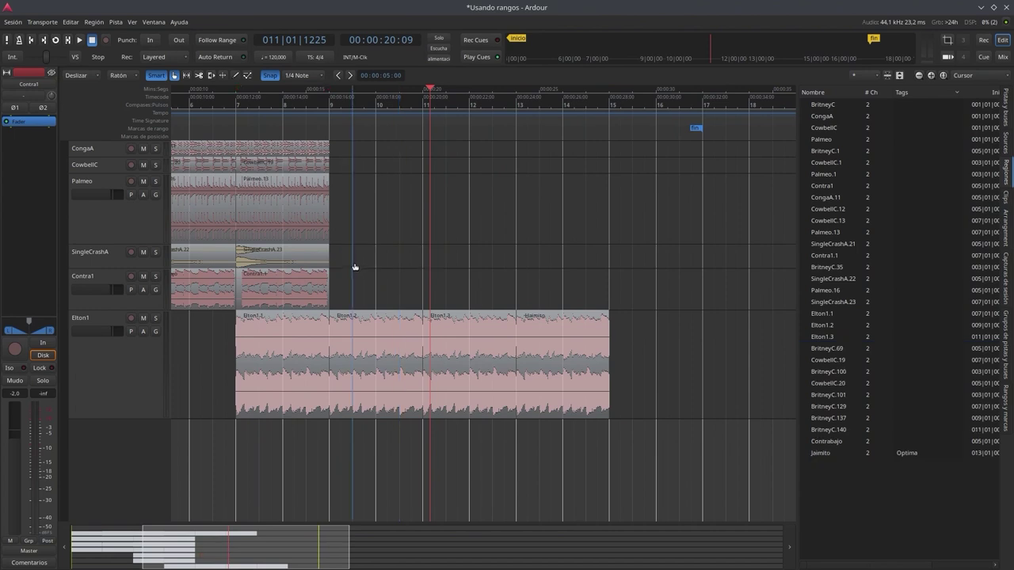
mouse_move(297, 262)
left_mouse_down()
mouse_move(344, 266)
mouse_move(285, 266)
left_mouse_up()
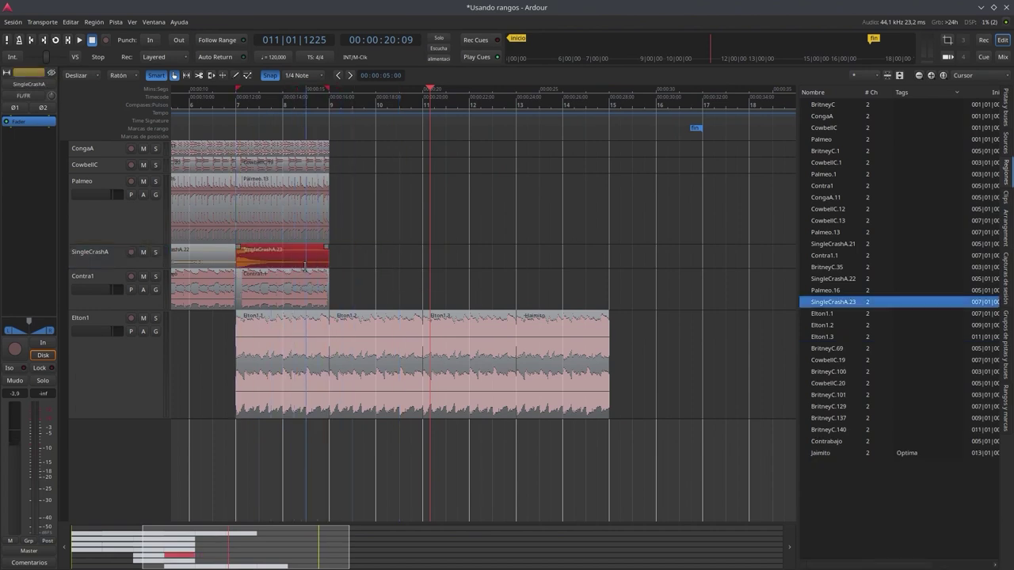
mouse_move(303, 267)
left_mouse_down()
mouse_move(384, 268)
mouse_move(296, 261)
left_mouse_up()
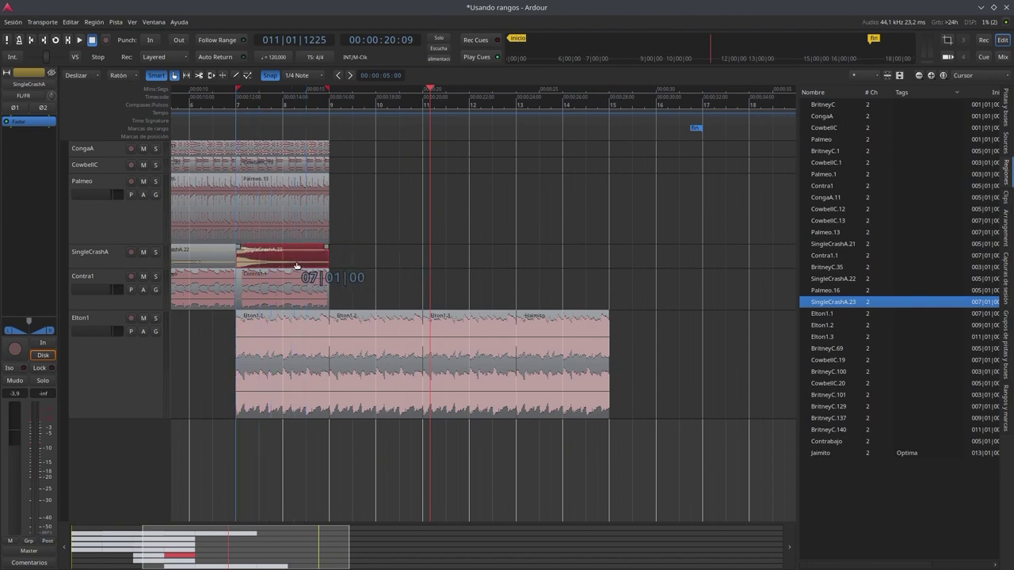
Try to move and trim the locked Jaimito region on the Elton1 track.
left_click(545, 414)
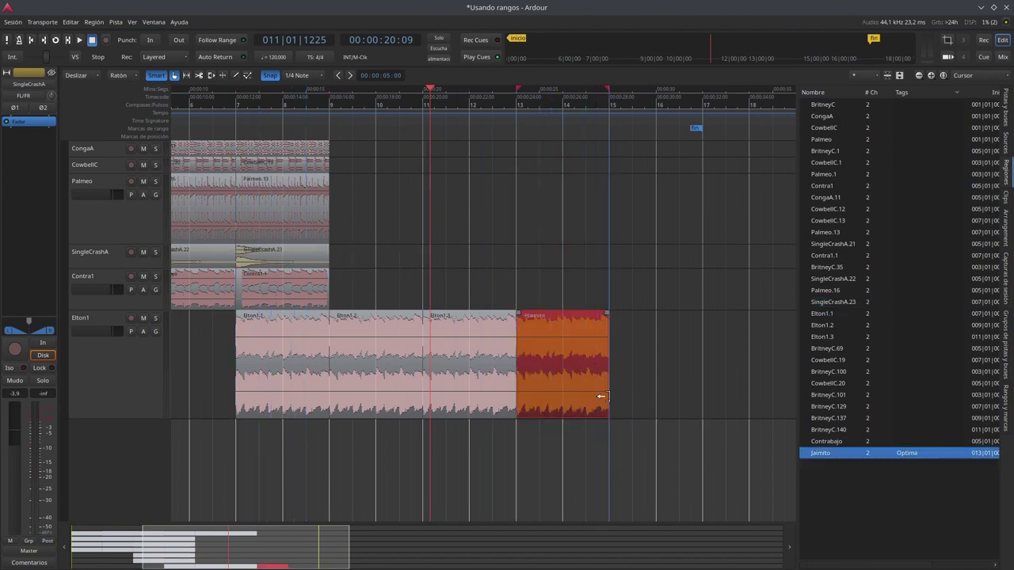
mouse_move(607, 313)
left_mouse_down()
mouse_move(525, 355)
mouse_move(618, 331)
left_mouse_up()
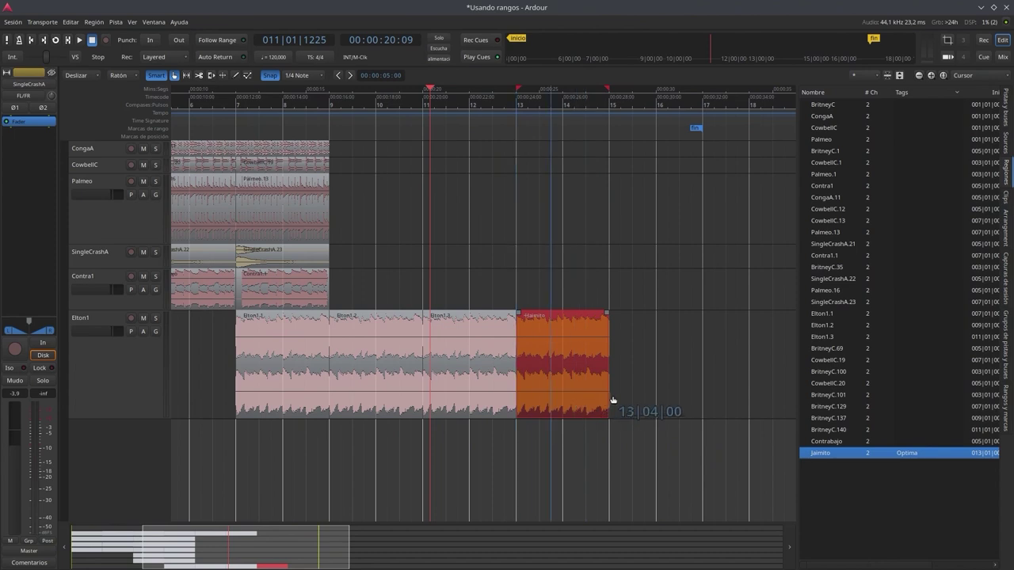
mouse_move(607, 313)
left_mouse_down()
mouse_move(601, 339)
mouse_move(583, 338)
mouse_move(606, 333)
left_mouse_up()
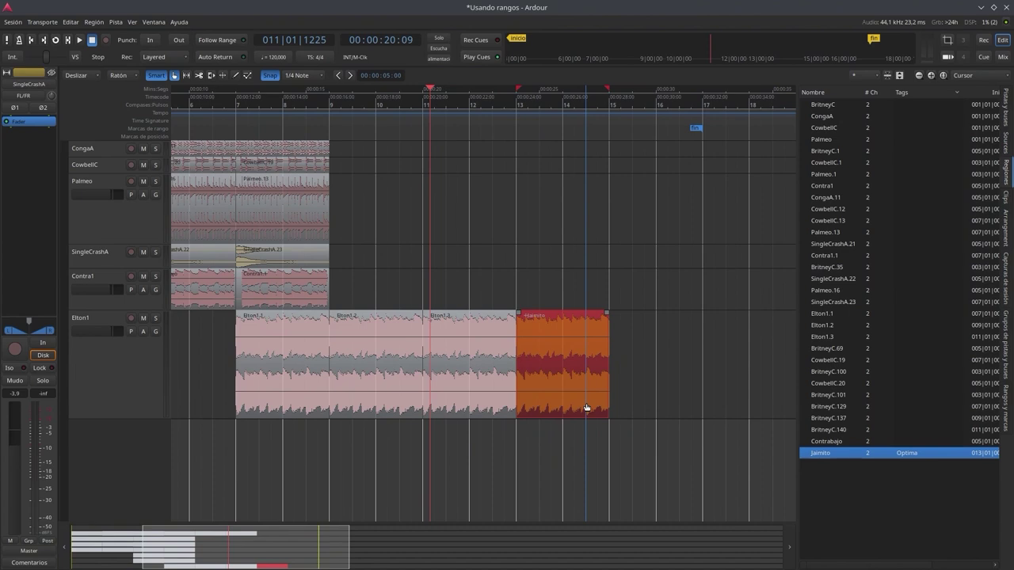
Unlock the Jaimito region's position and review its other position options without applying any.
right_click(594, 405)
mouse_move(595, 406)
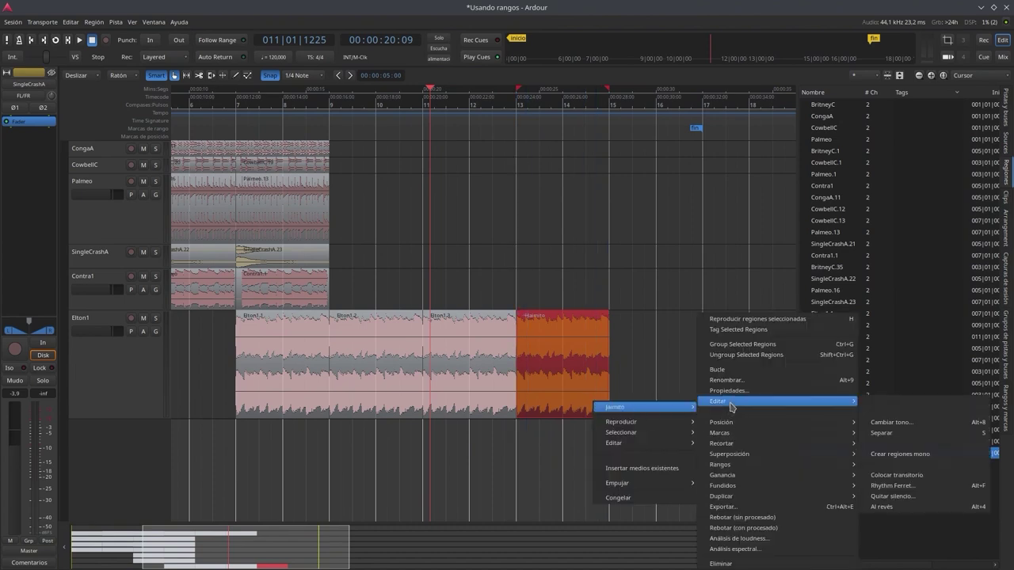
mouse_move(725, 425)
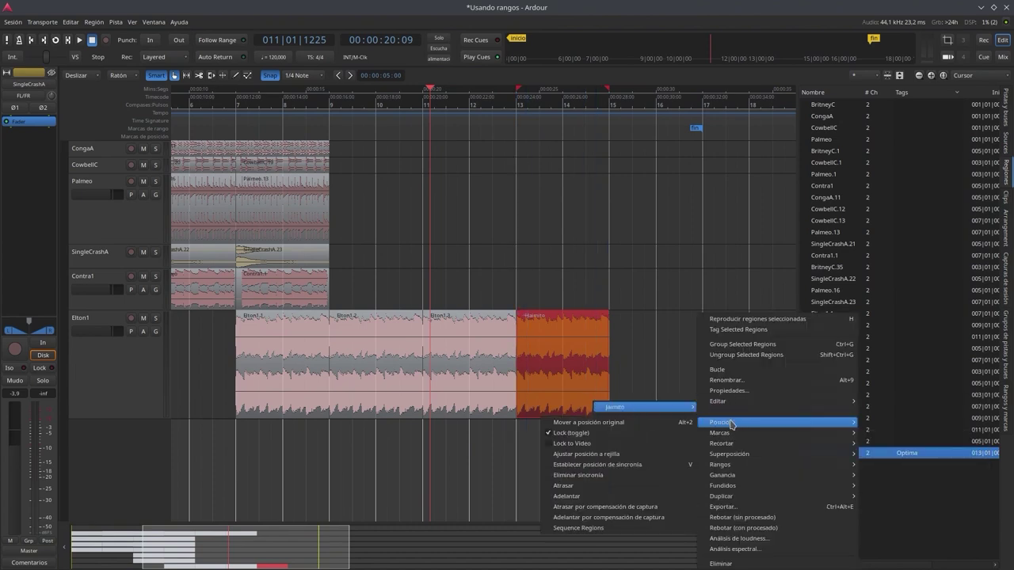
left_click(549, 434)
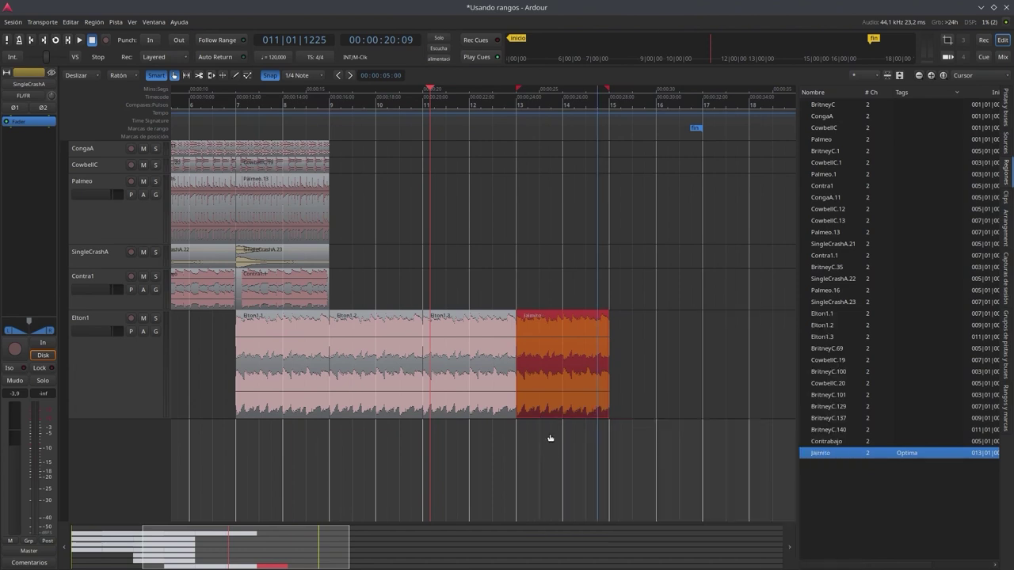
right_click(595, 405)
mouse_move(597, 405)
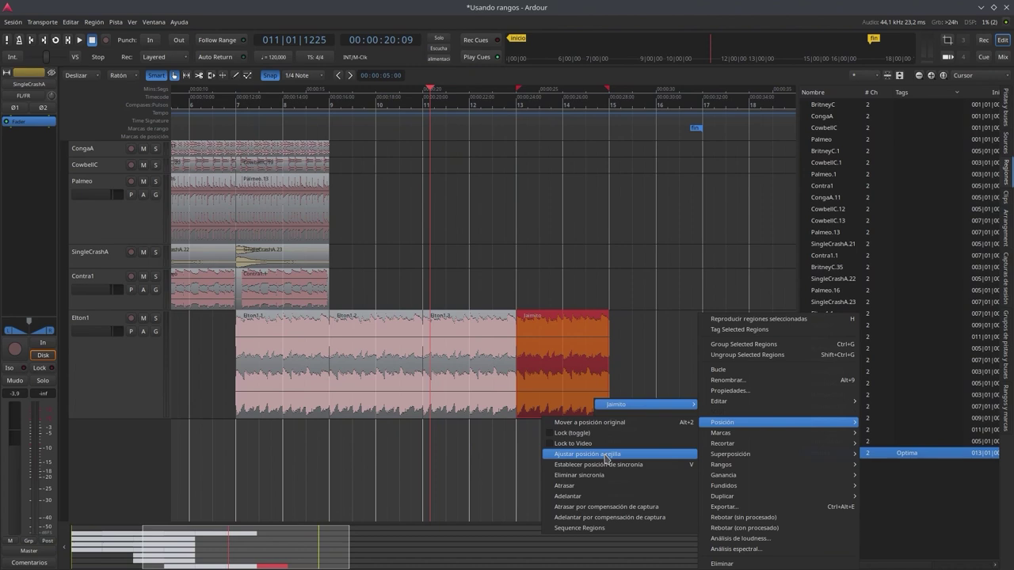
left_click(480, 509)
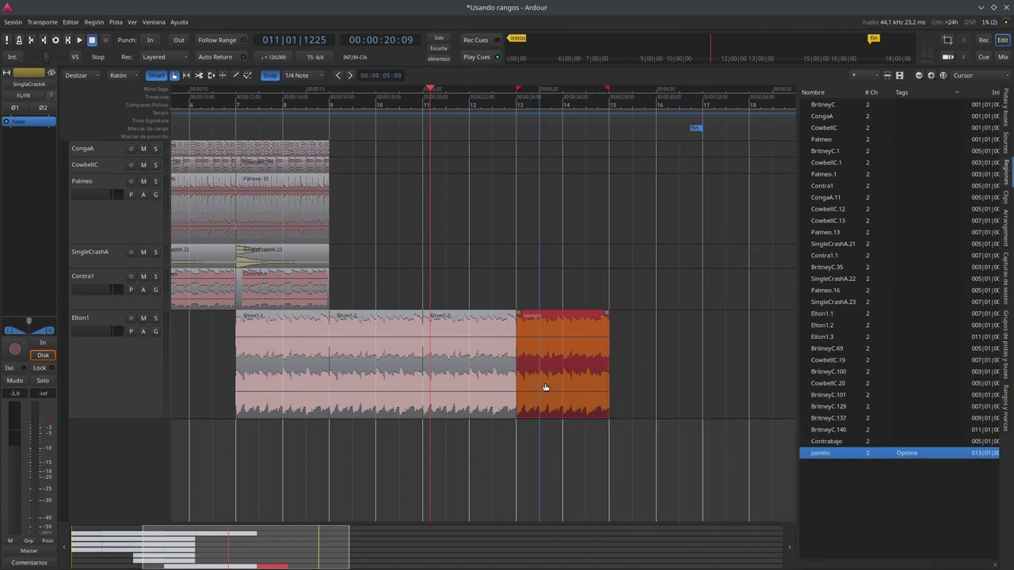
Place the playhead at 013|04|0000 inside the Jaimito region and enlarge the timeline around it.
left_click(551, 106)
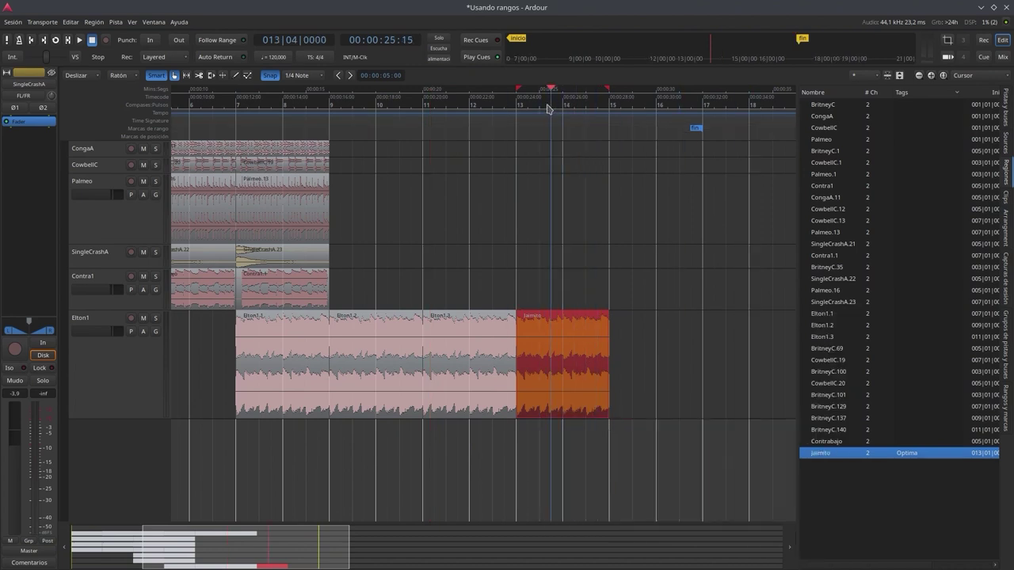
left_click(930, 76)
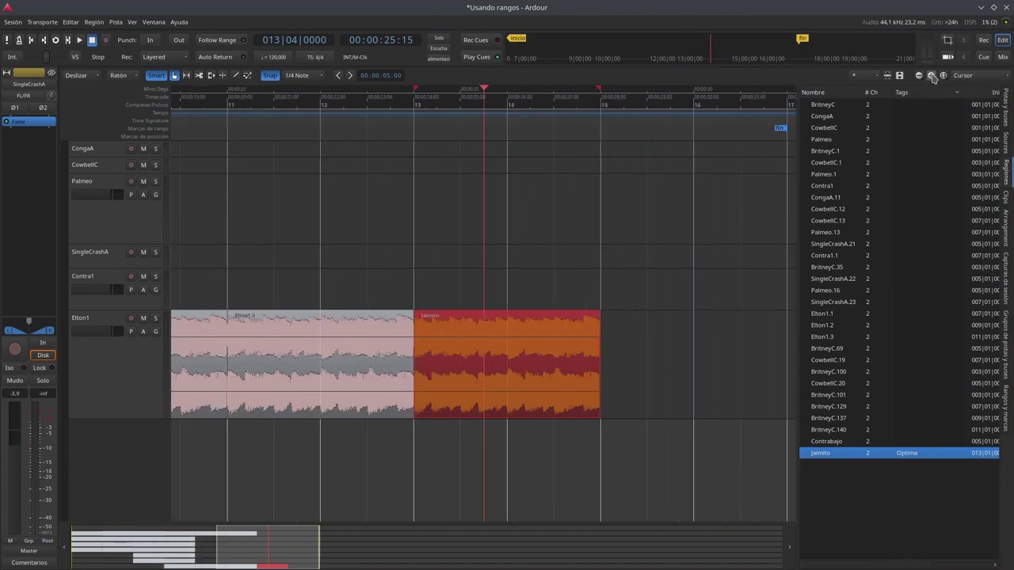
left_click(931, 75)
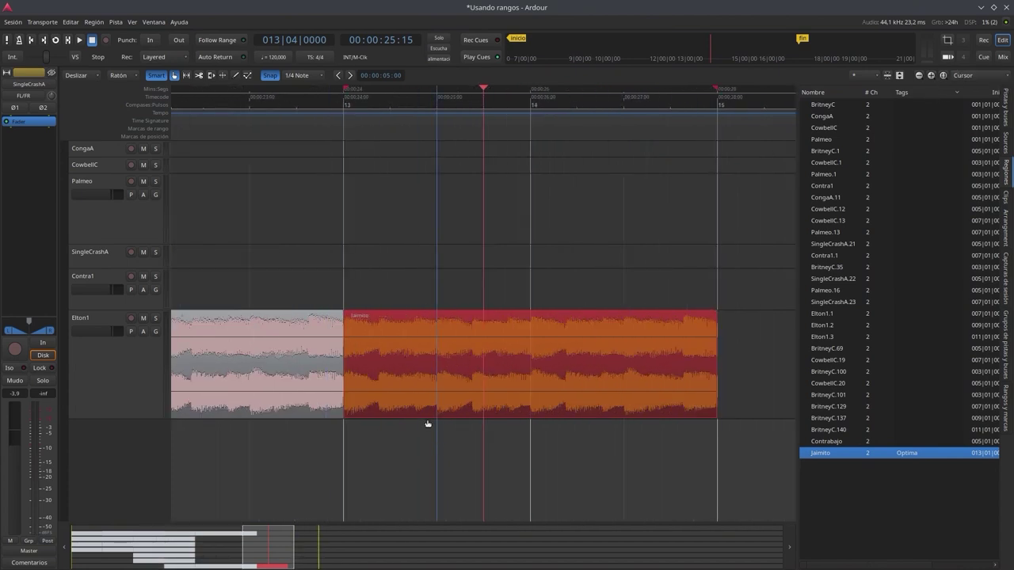
Move the Jaimito region slightly past bar 13, off the grid, and snap its position to the grid.
left_click(405, 410)
left_click_drag(406, 410, 421, 406)
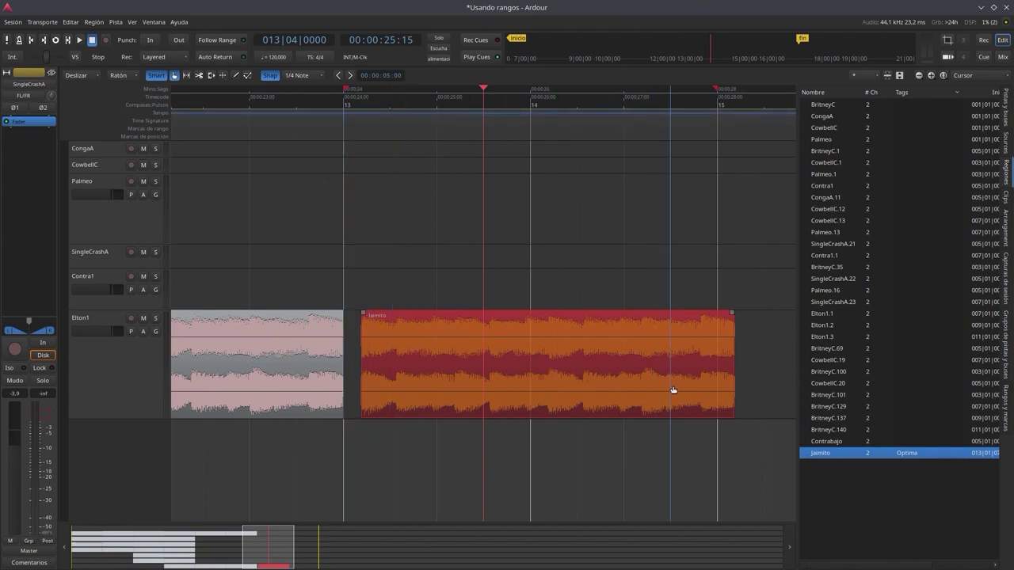
right_click(587, 389)
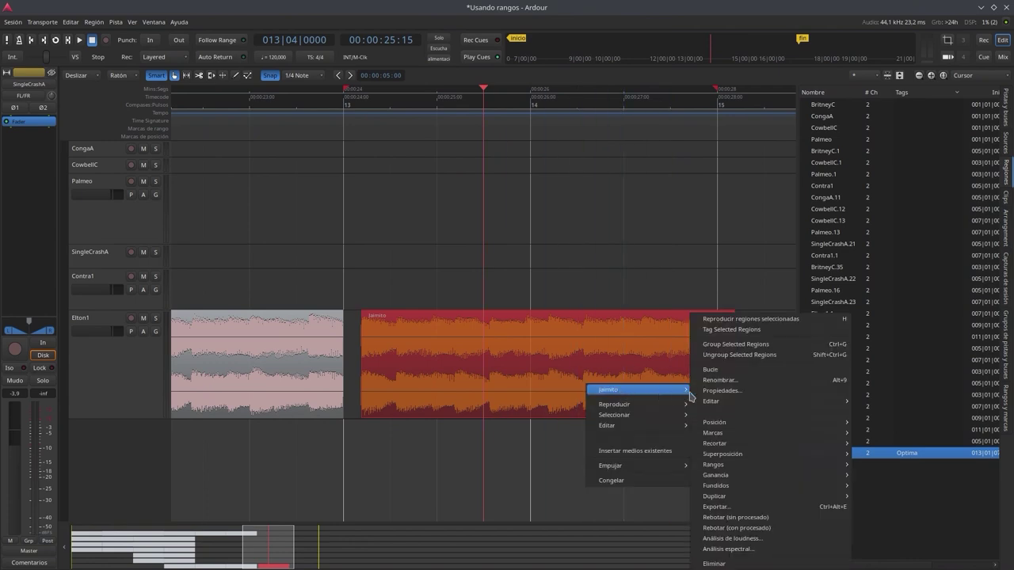
mouse_move(714, 425)
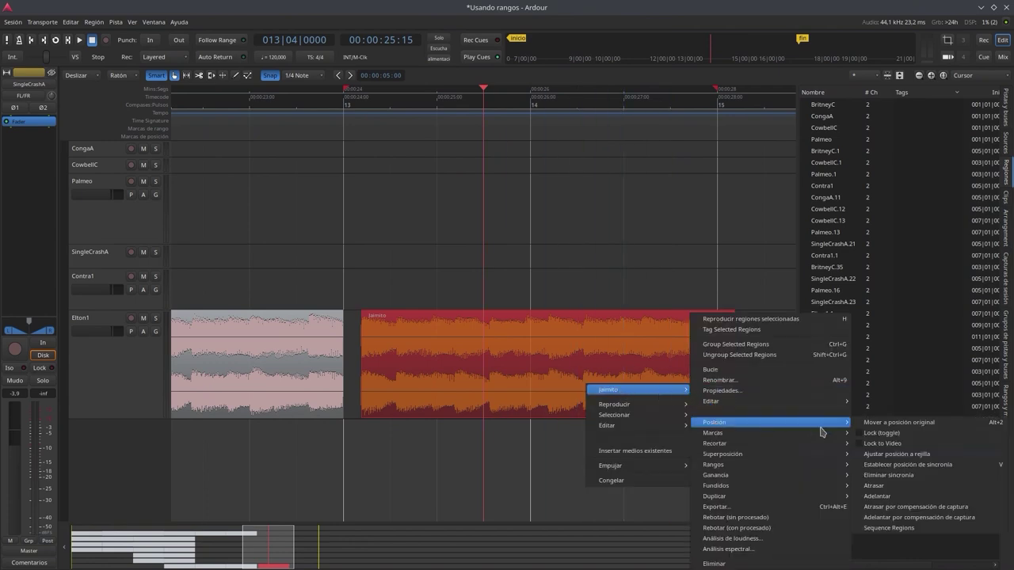
left_click(893, 455)
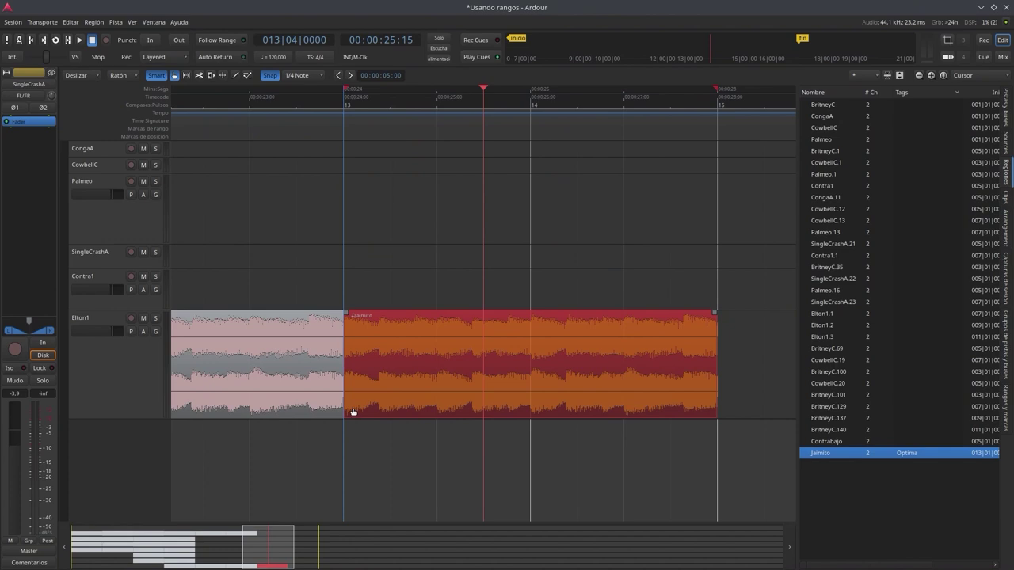
Review the remaining position options of the Jaimito region, including delaying, advancing and capture compensation.
right_click(444, 386)
mouse_move(491, 391)
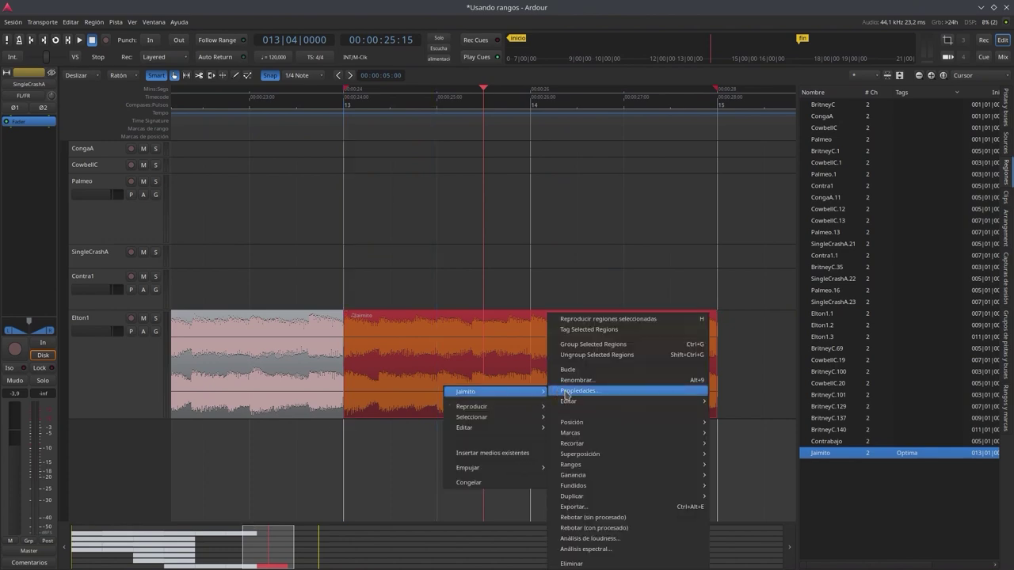
mouse_move(584, 427)
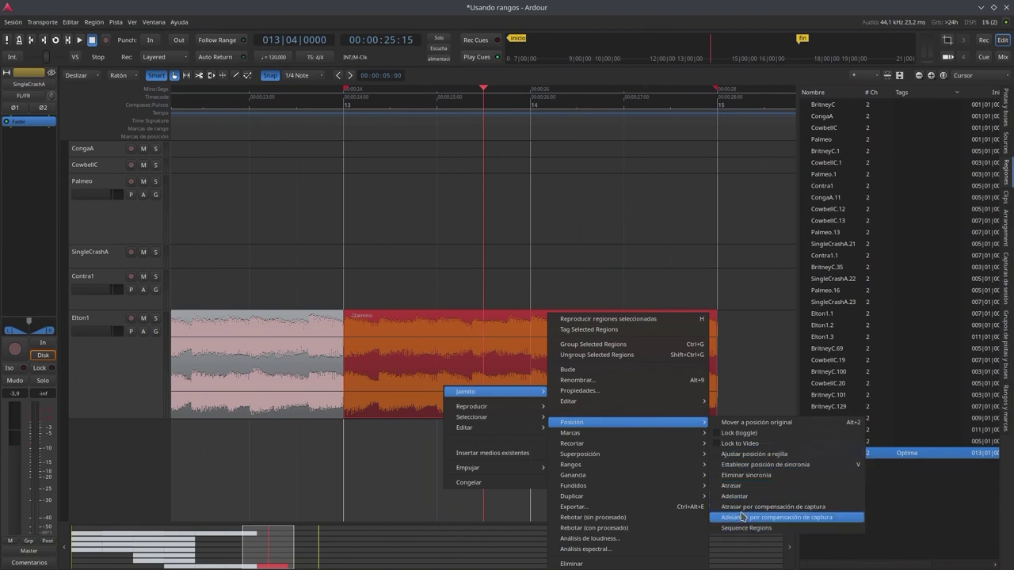
Switch to the tutorial page in Firefox, read its descriptions of the position and edit operations, and return to Ardour.
key("super")
left_click(439, 335)
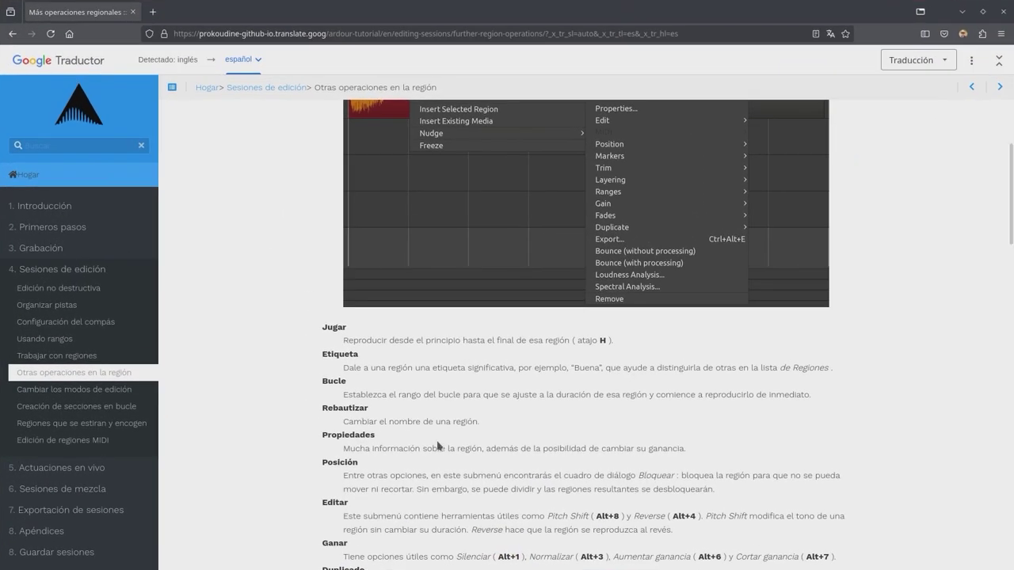
scroll(366, 461, "down", 3)
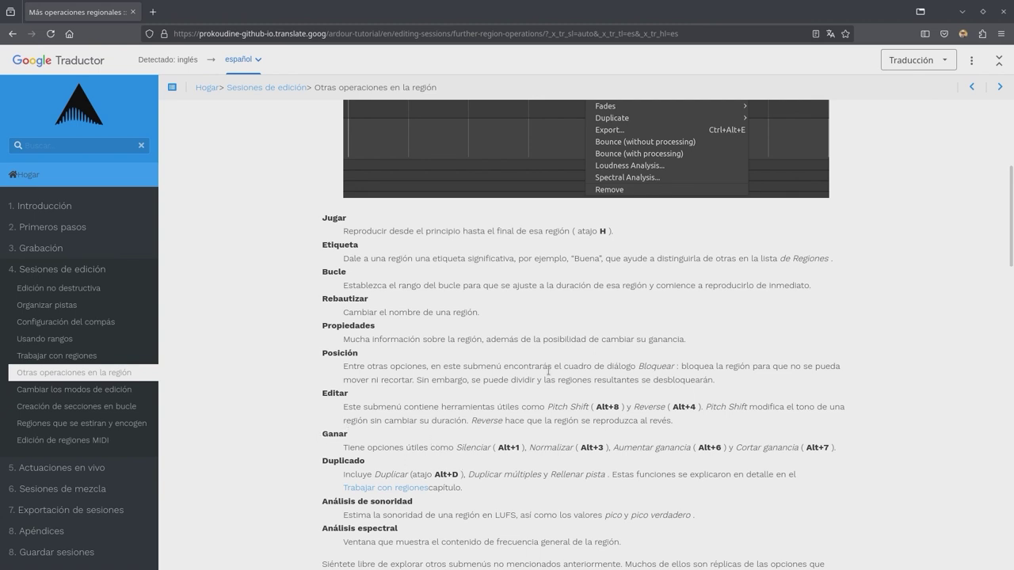
mouse_move(2, 2)
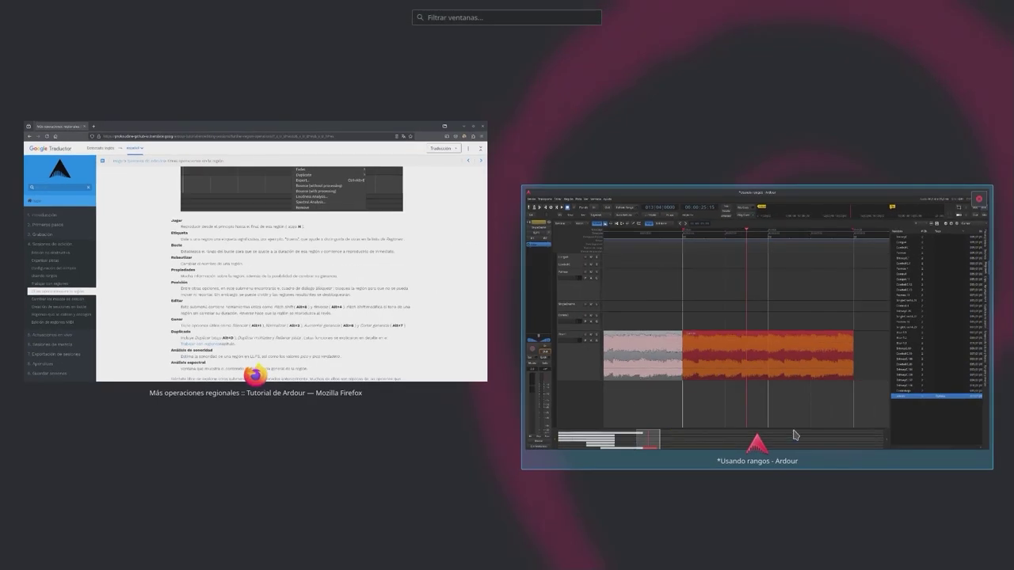
left_click(655, 465)
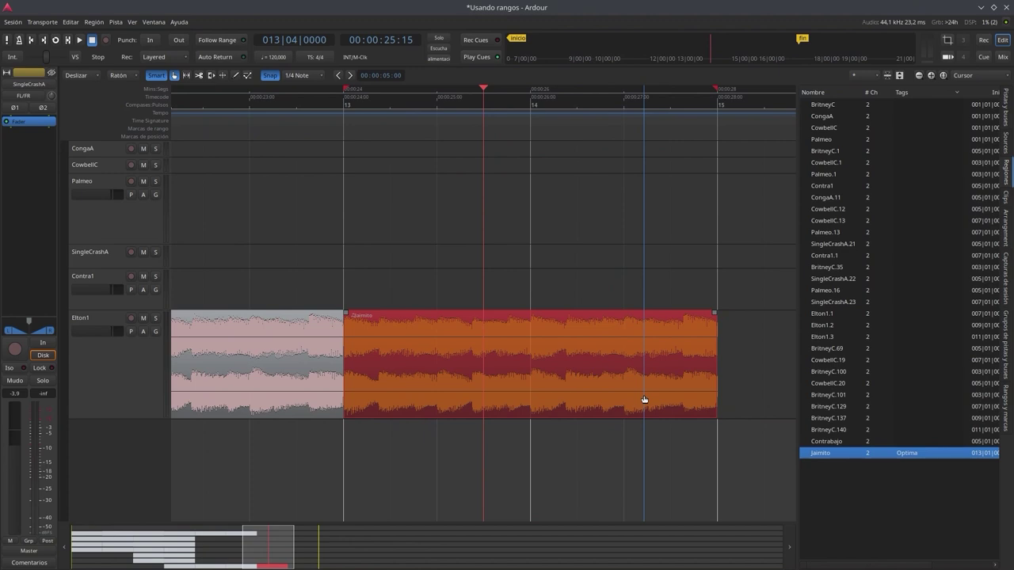
mouse_move(602, 405)
left_mouse_down()
mouse_move(594, 409)
mouse_move(654, 410)
mouse_move(595, 405)
left_mouse_up()
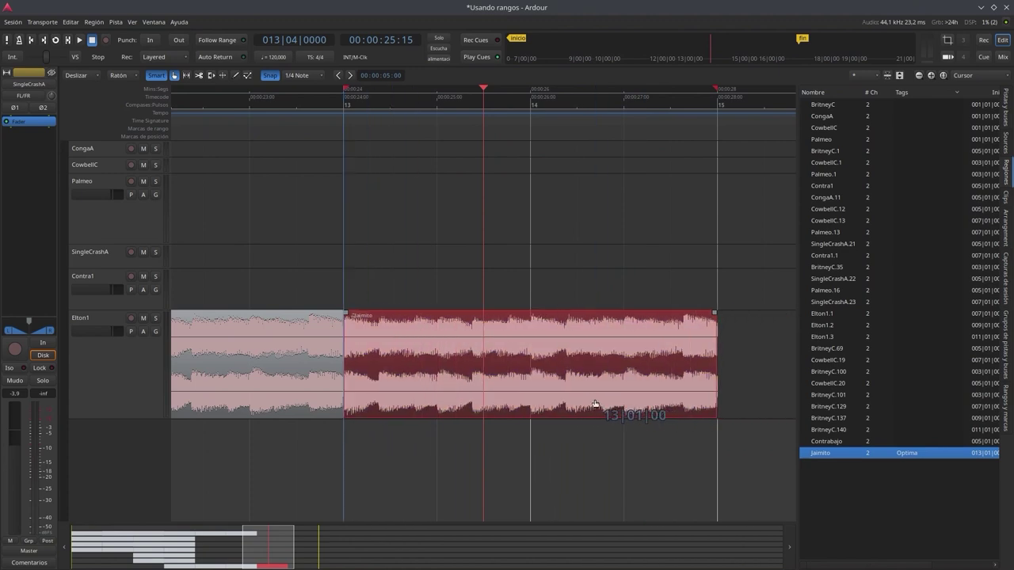
right_click(594, 405)
mouse_move(691, 404)
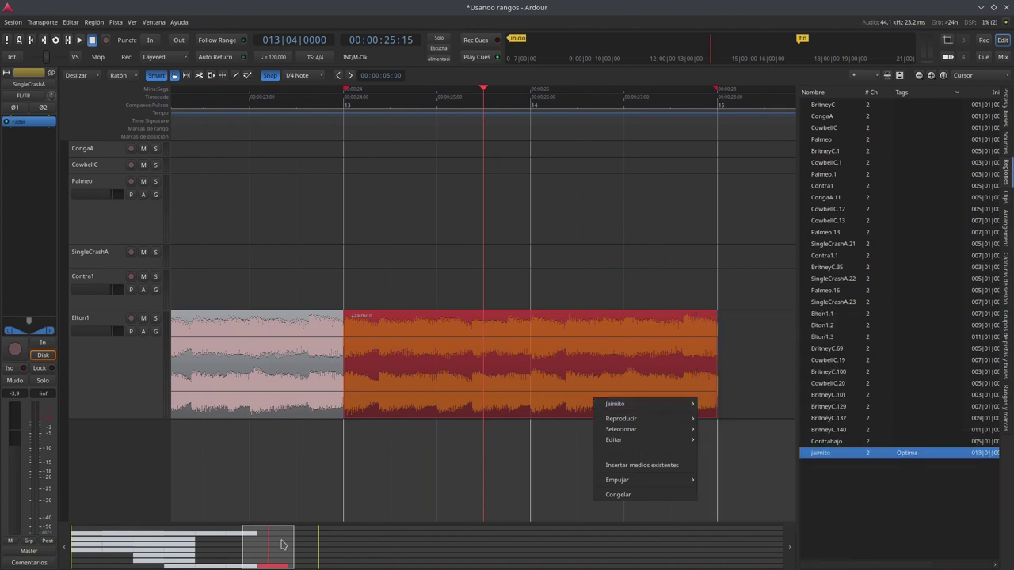
left_click(436, 493)
Add one mono audio track named Audio below Elton1, increase its height and arm it for recording.
left_click_drag(272, 557, 296, 560)
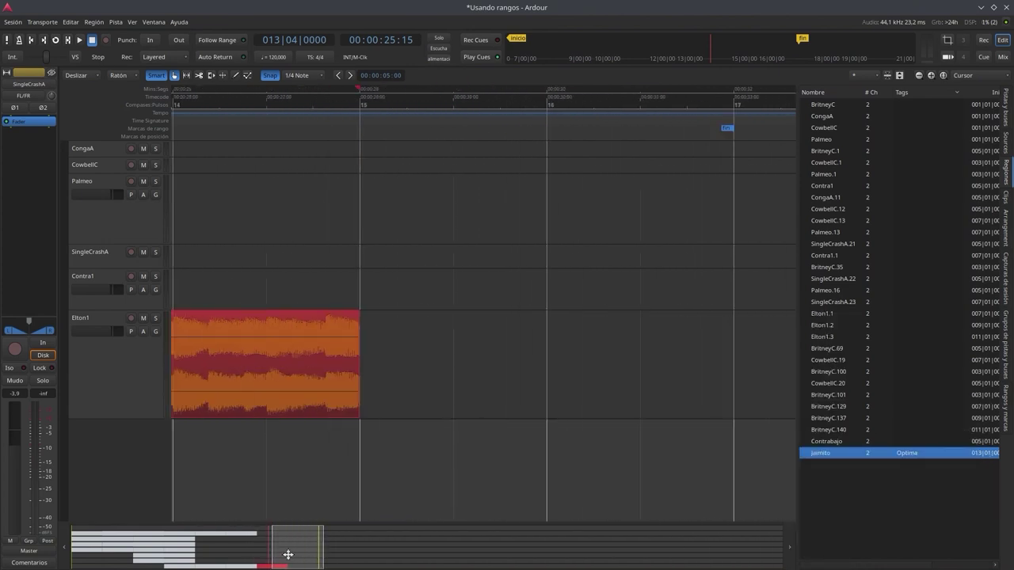
double_click(123, 455)
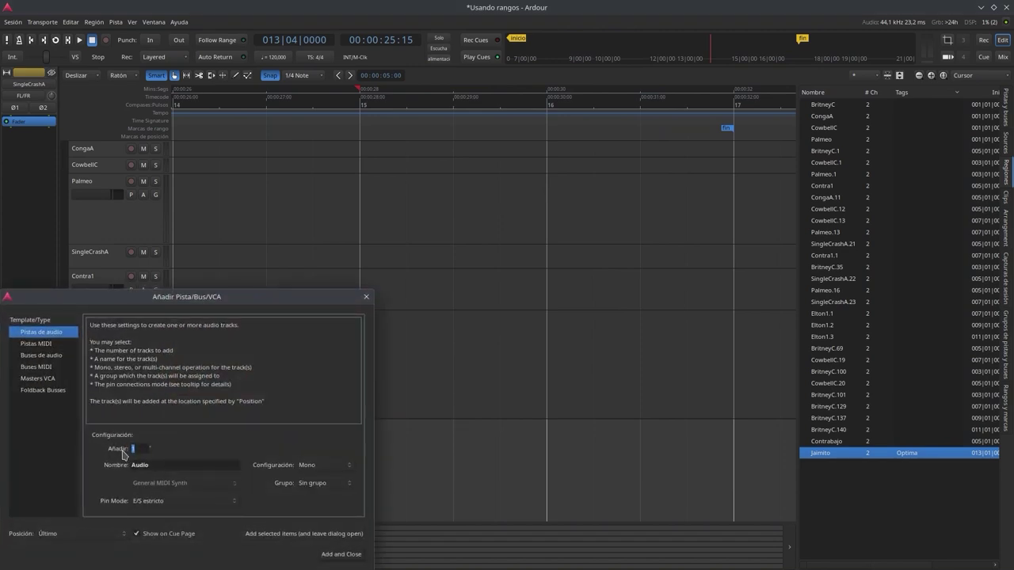
left_click(340, 554)
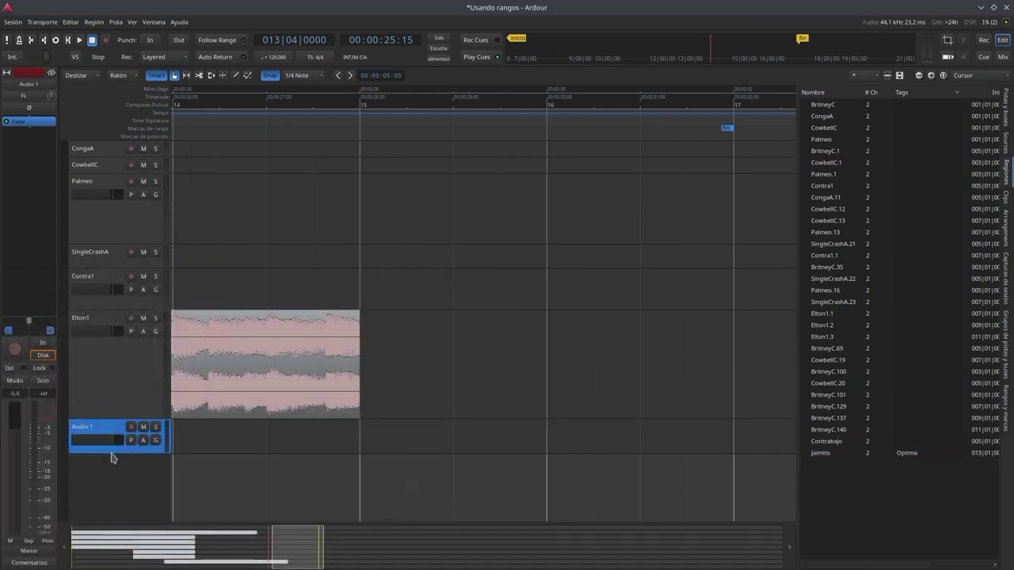
left_click_drag(111, 449, 110, 504)
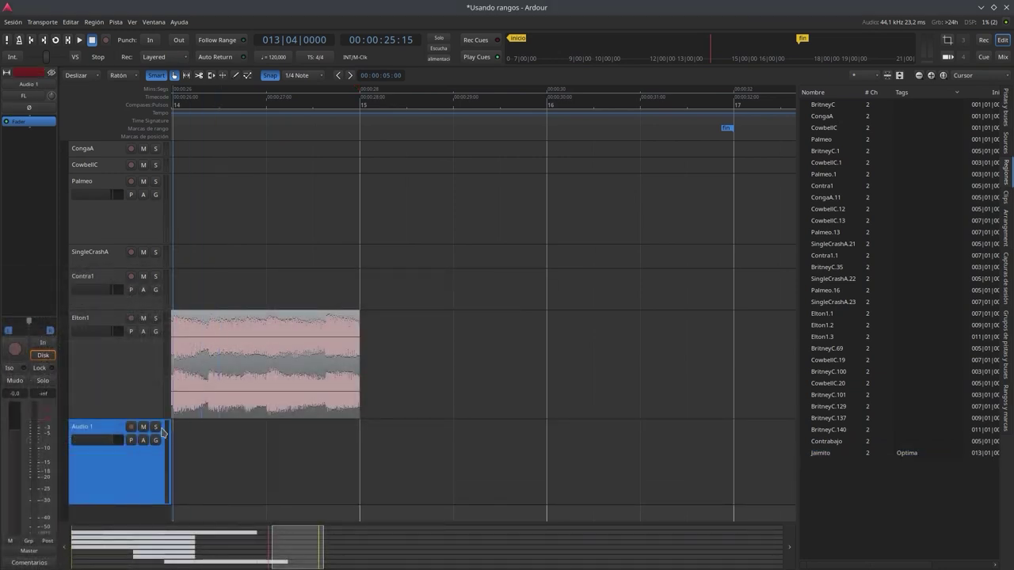
left_click(132, 427)
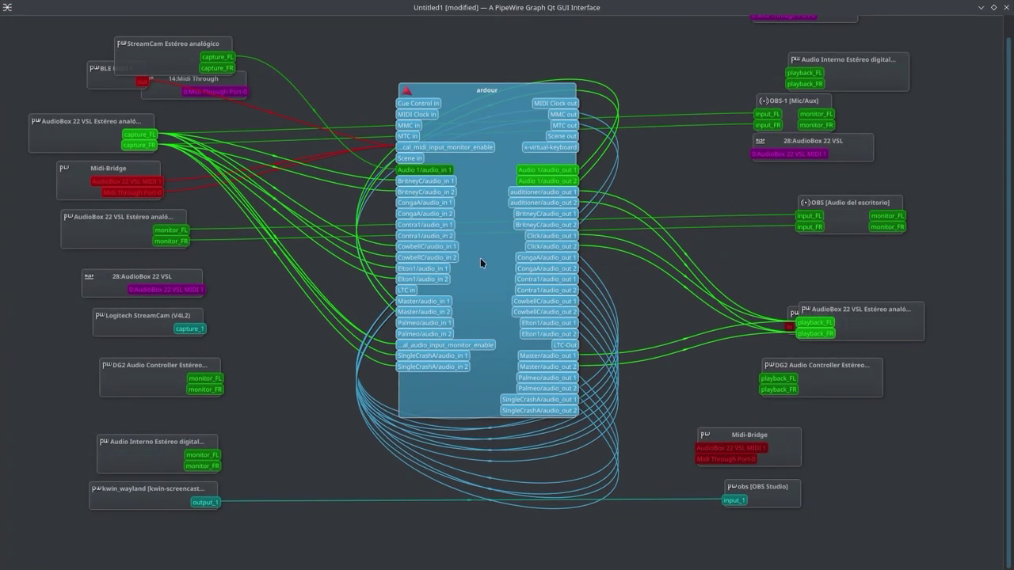
In the PipeWire graph, disconnect the StreamCam from Ardour and connect the AudioBox 22 VSL capture_FL to Audio 1/audio_in 1.
left_click_drag(157, 46, 95, 47)
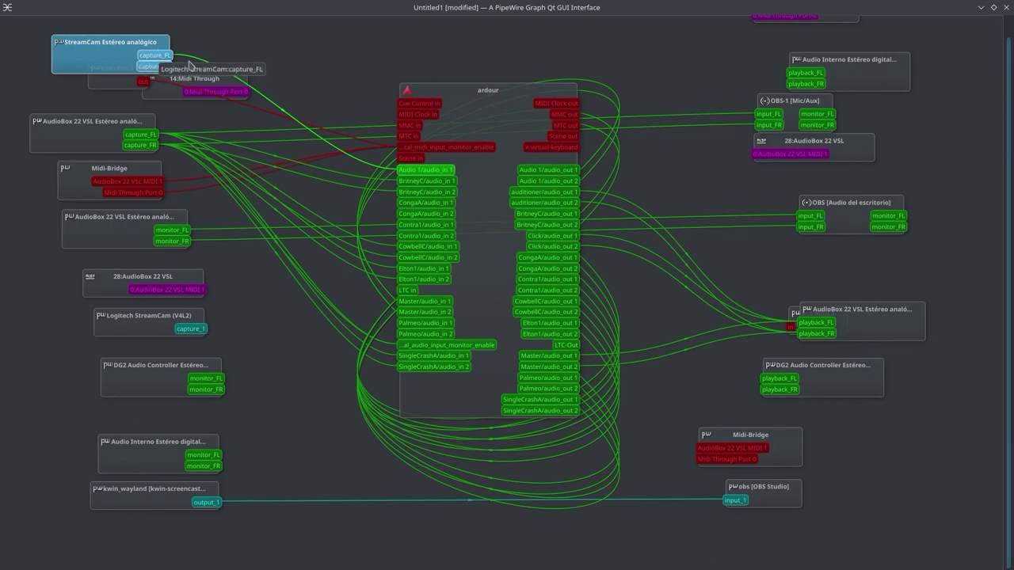
right_click(92, 60)
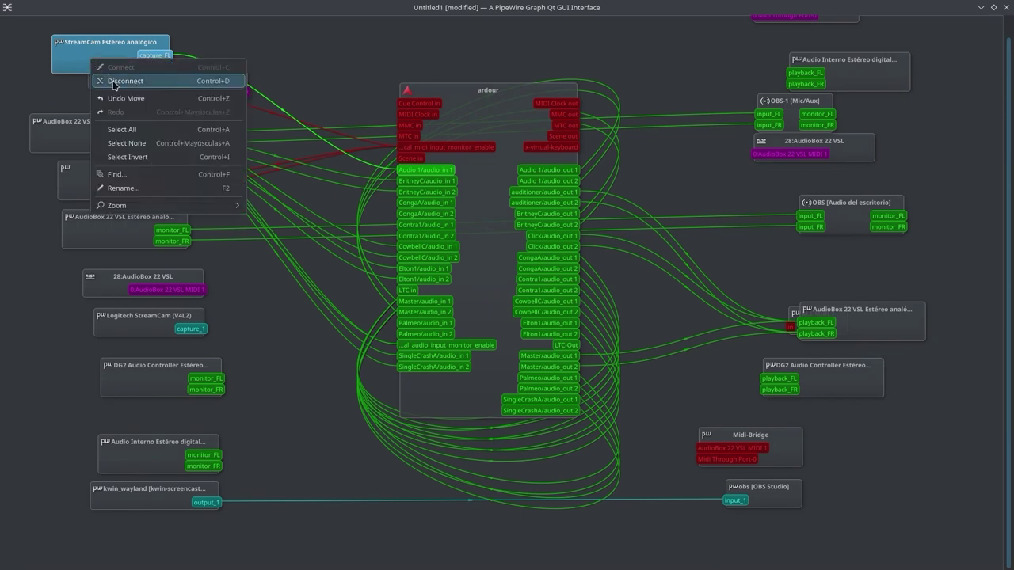
left_click(119, 81)
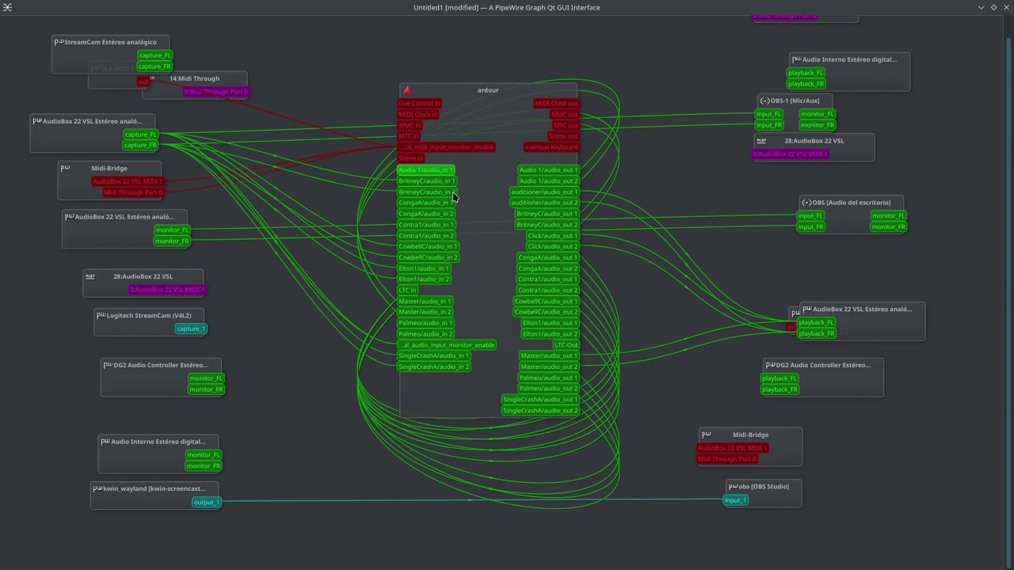
left_click_drag(146, 130, 412, 170)
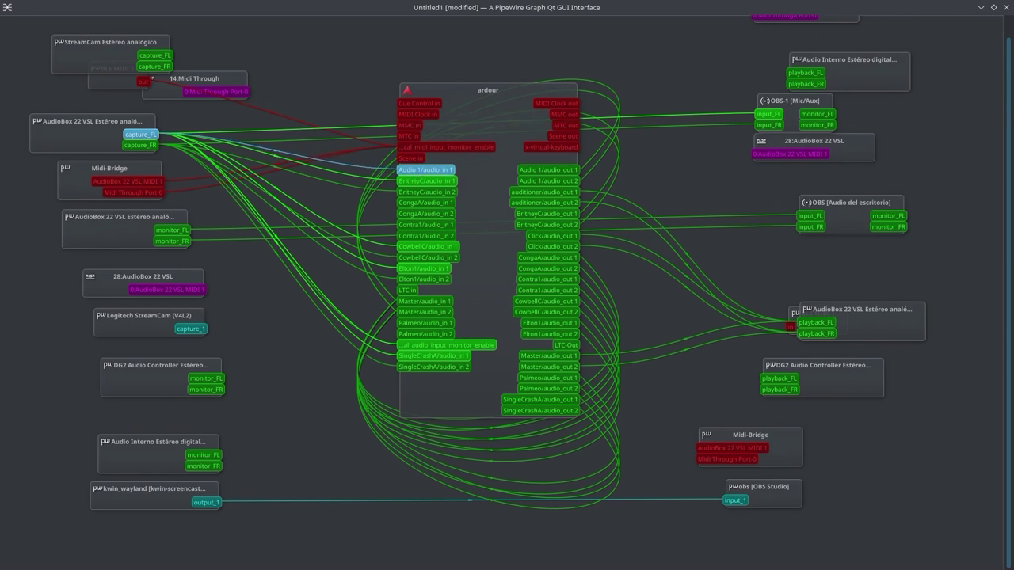
left_click(1007, 7)
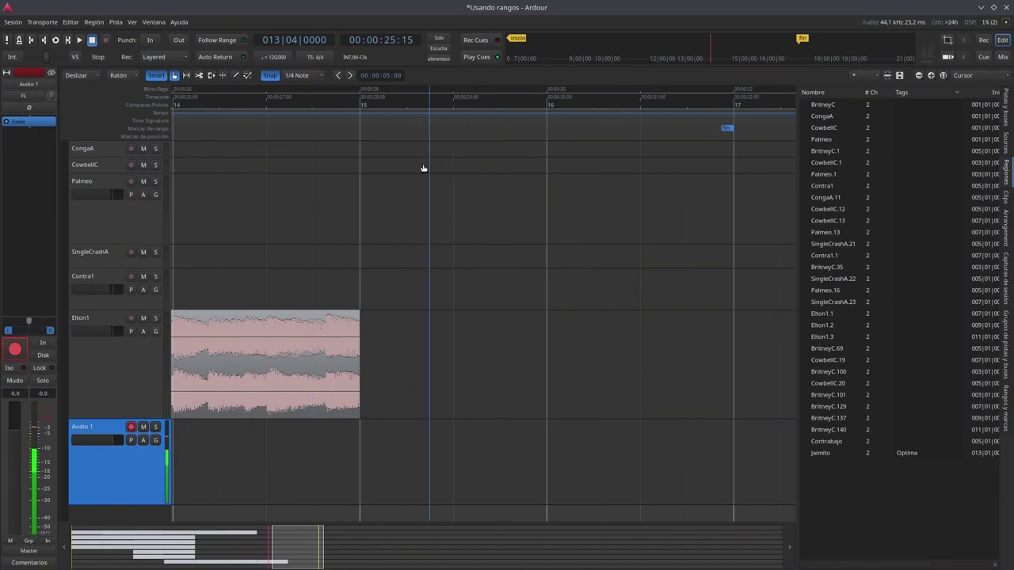
Record a take on the Audio 1 track starting at 015|01|0000, ending it in bar 18.
left_click(360, 108)
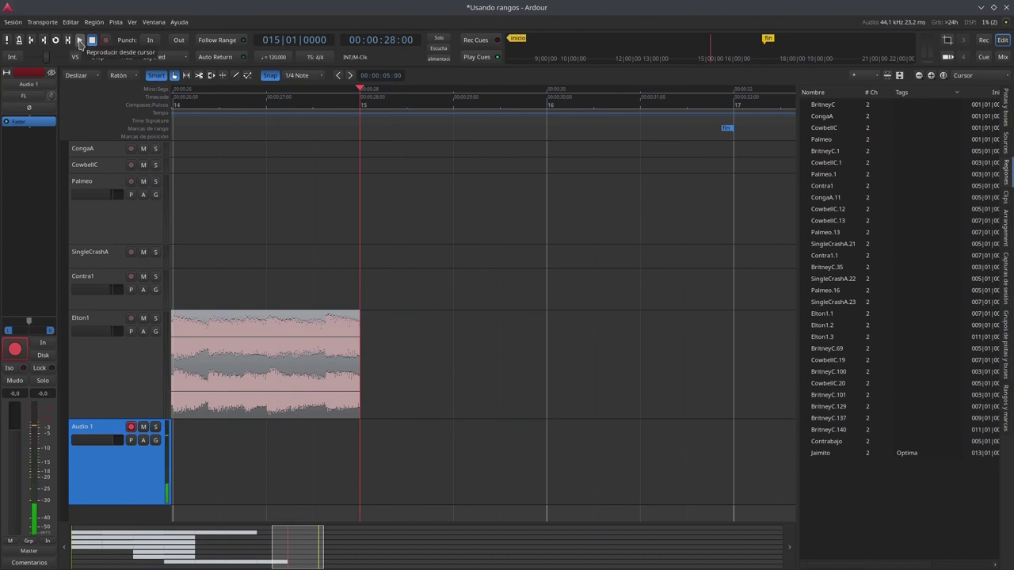
left_click(79, 42)
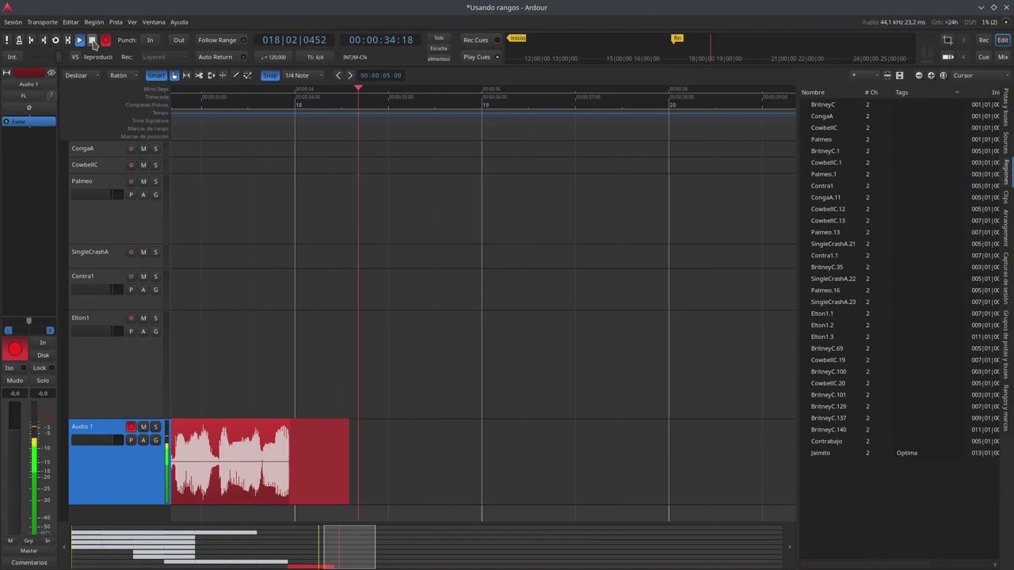
left_click(92, 41)
Widen the timeline area, play the new Audio 1 recording from bar 15, and return the playhead to 015|01|0000.
left_click_drag(339, 557, 262, 551)
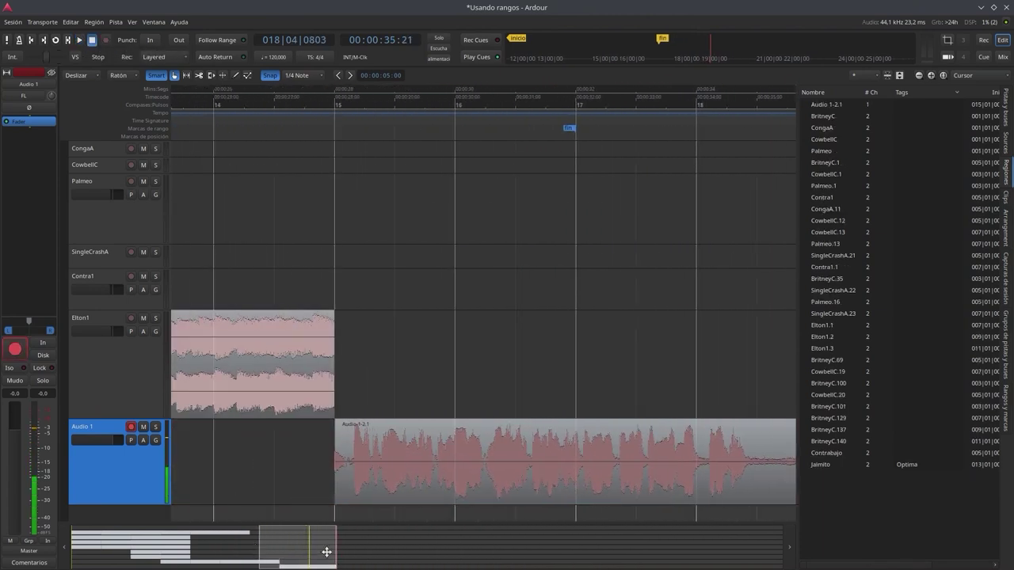
left_click_drag(332, 553, 348, 554)
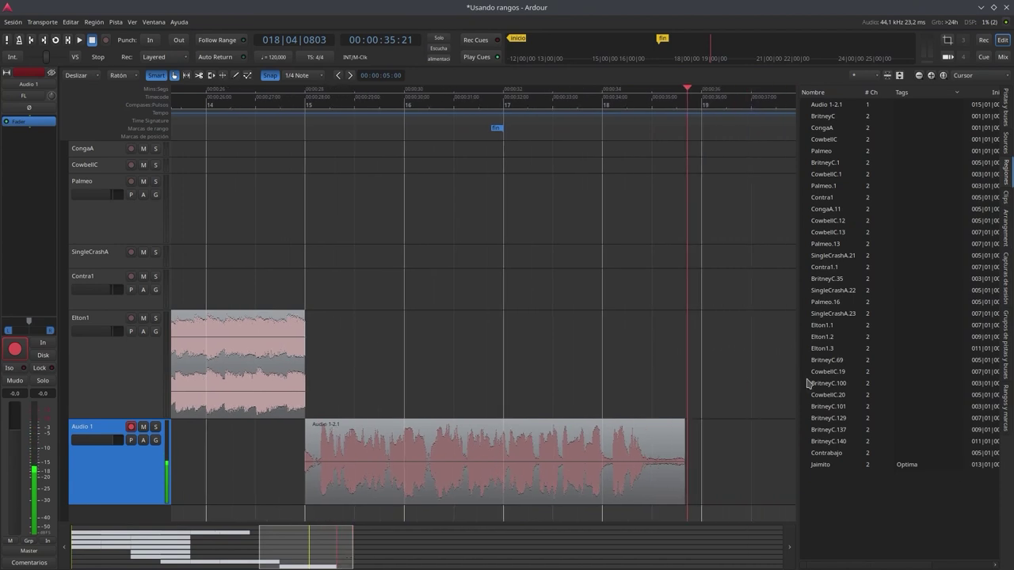
left_click_drag(800, 380, 970, 398)
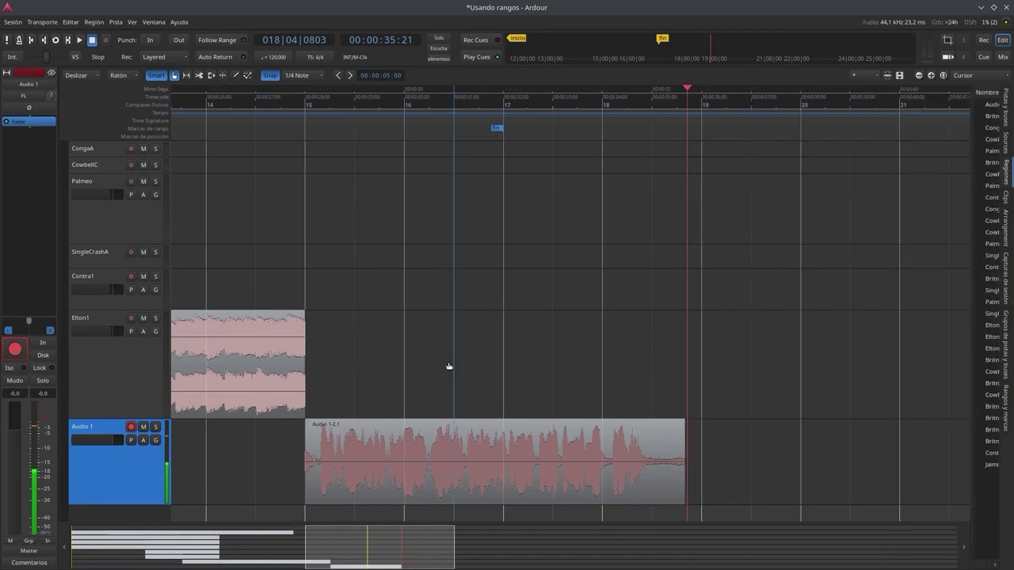
left_click(308, 104)
left_click(79, 40)
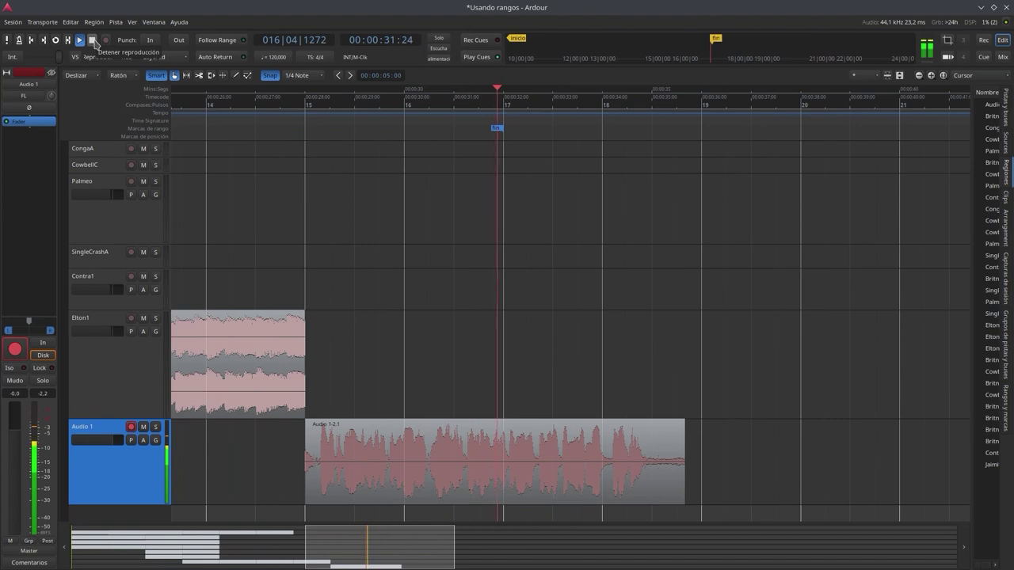
left_click(93, 40)
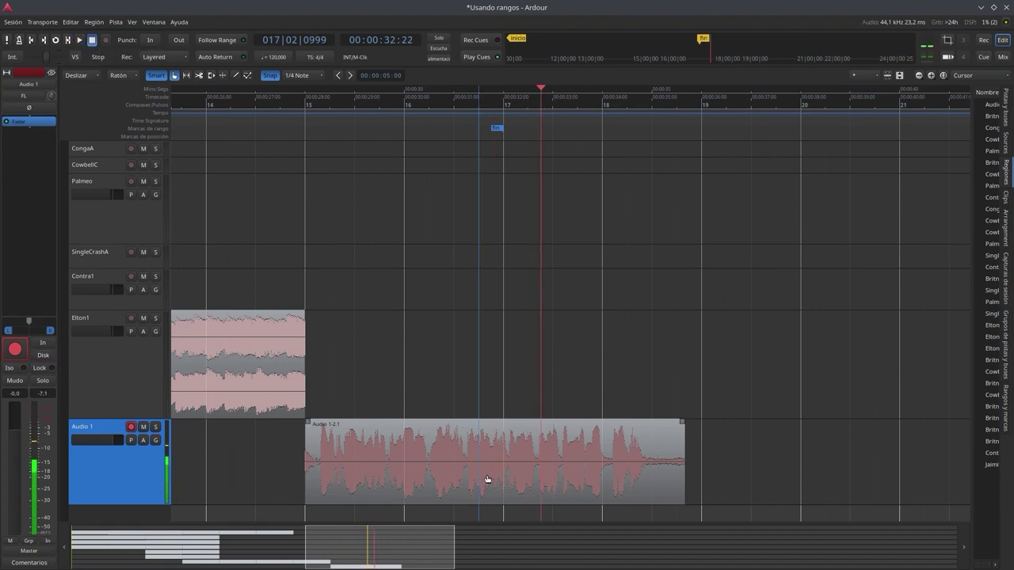
left_click(305, 105)
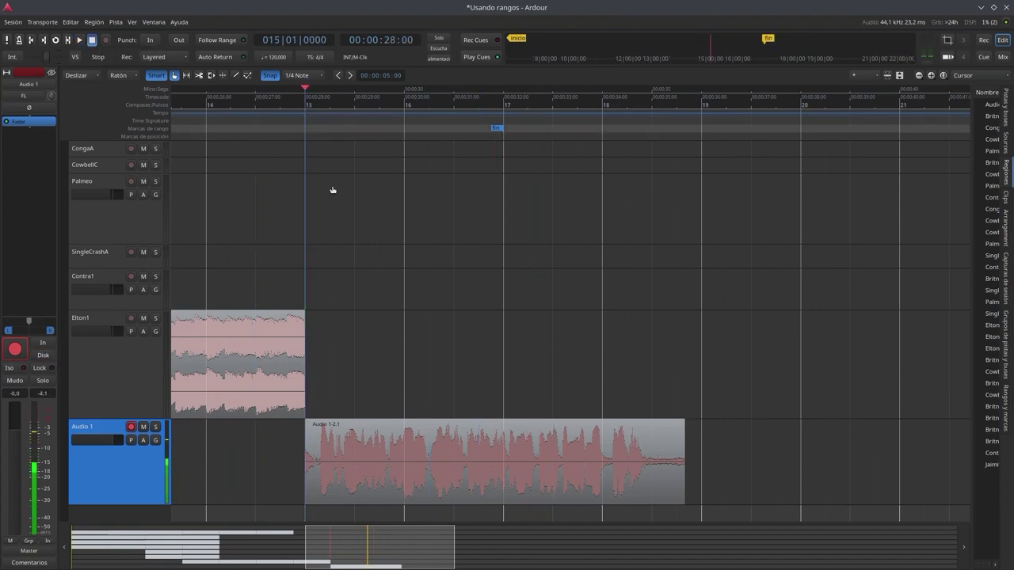
Pitch shift the recorded region on the Audio 1 track up by 1 octave.
left_click(475, 480)
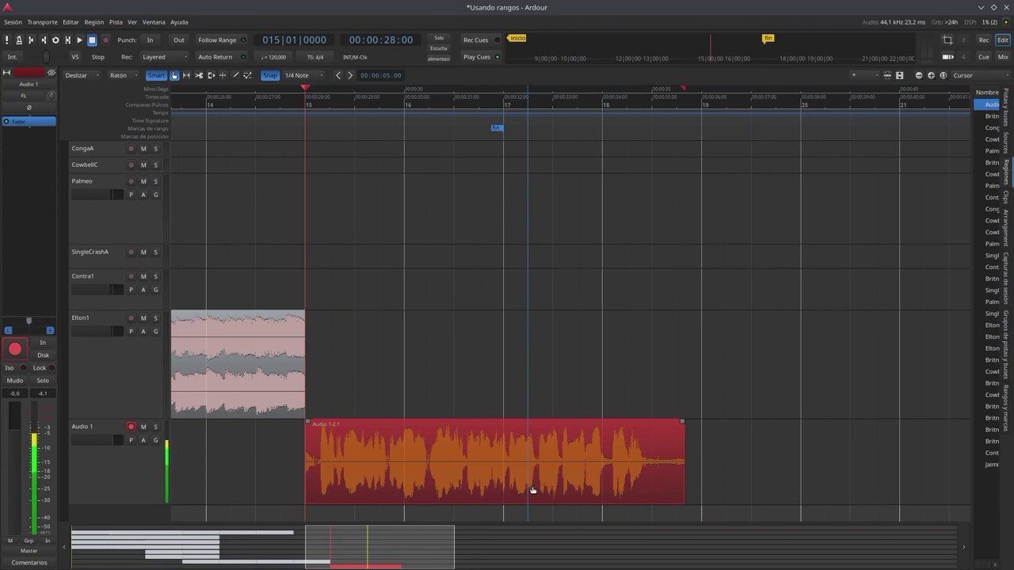
right_click(572, 478)
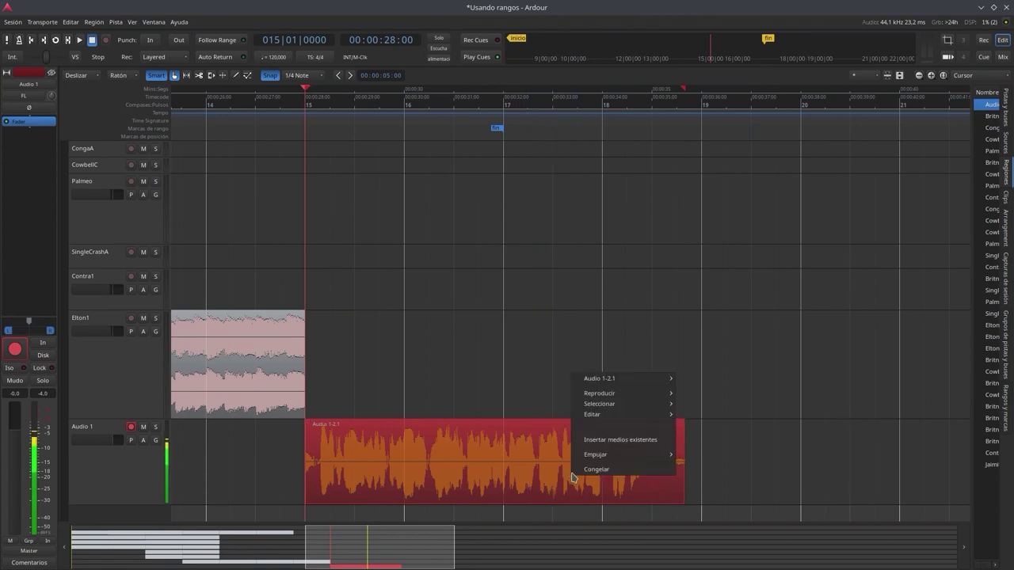
mouse_move(660, 384)
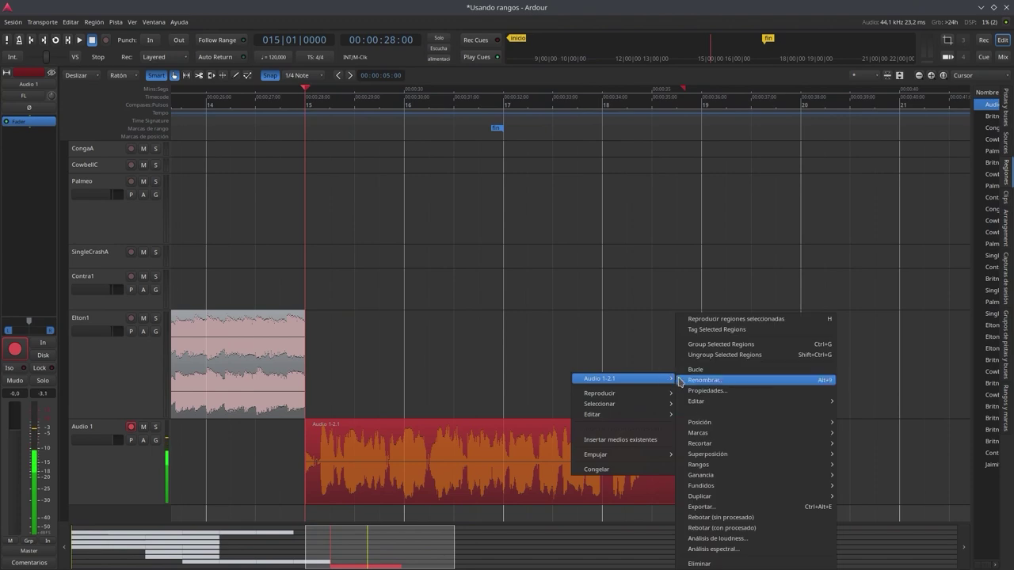
mouse_move(705, 403)
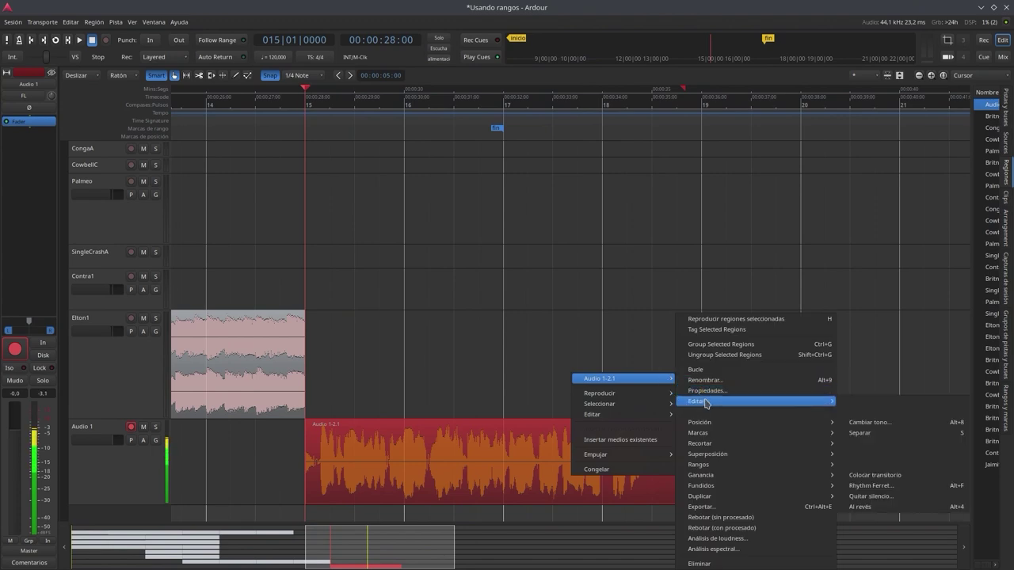
left_click(873, 425)
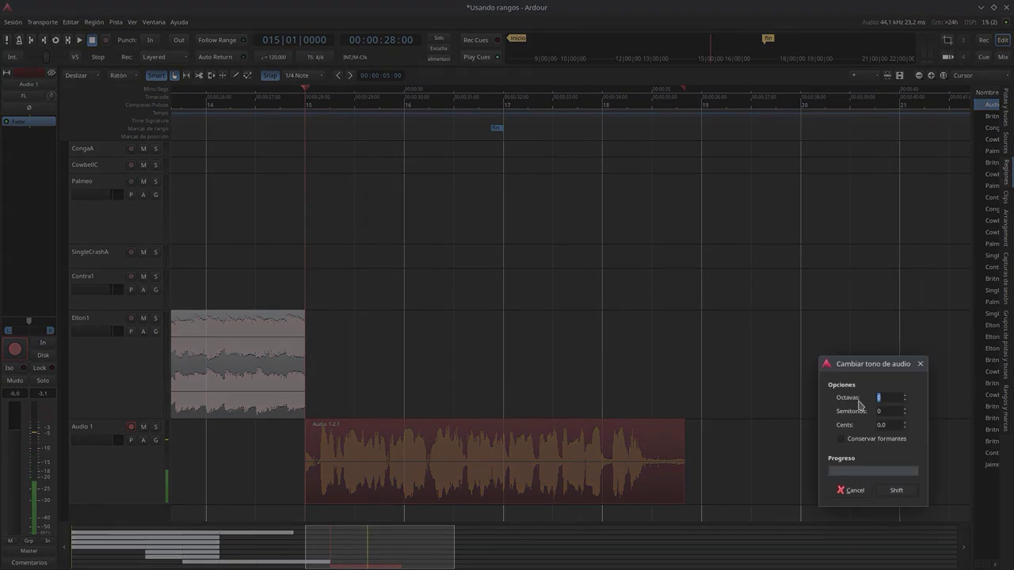
left_click_drag(871, 371, 722, 282)
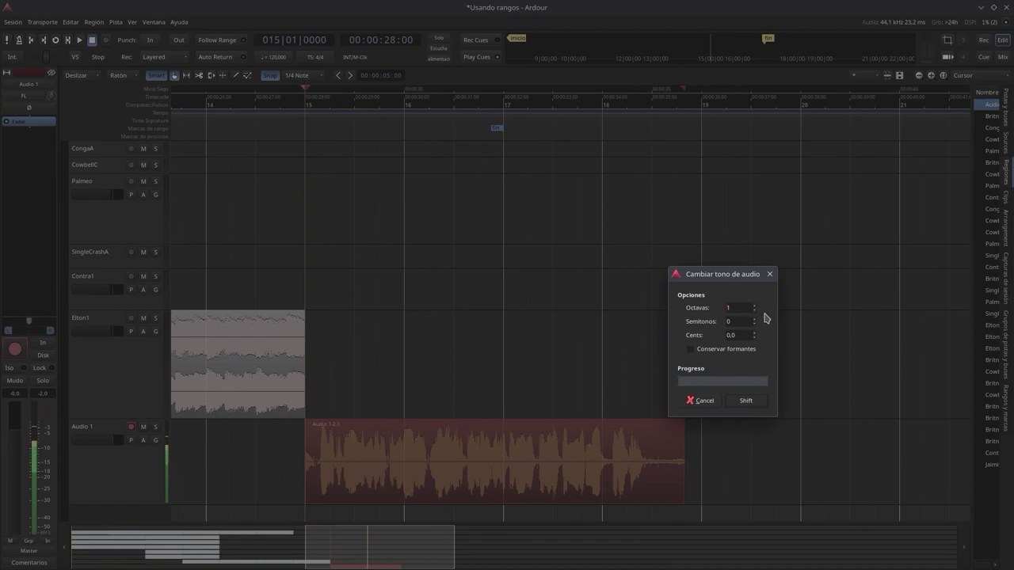
left_click(736, 405)
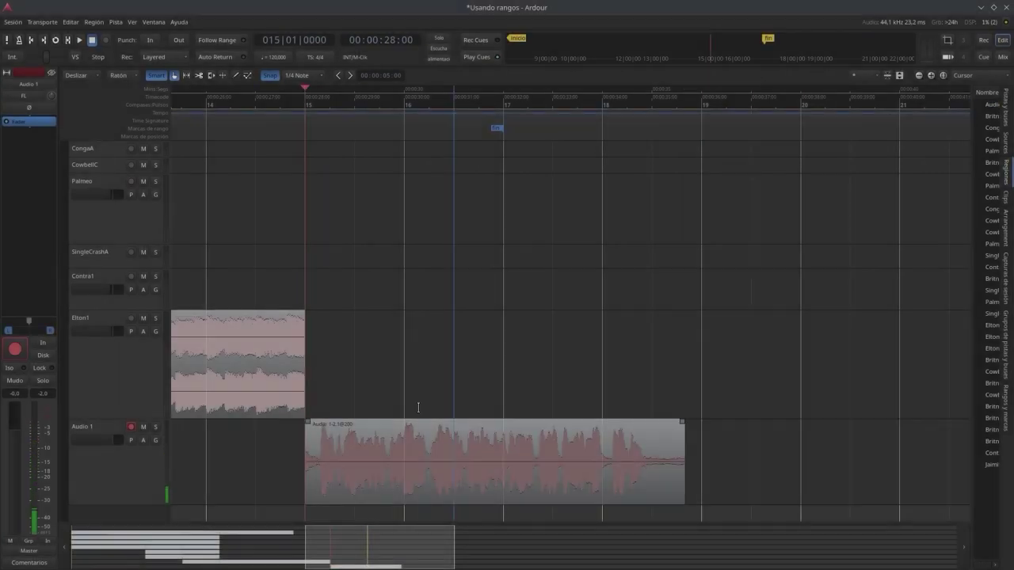
Play the raised-pitch Audio 1 region from bar 15 into bar 18, and return the playhead to 015|01|0000.
left_click(80, 40)
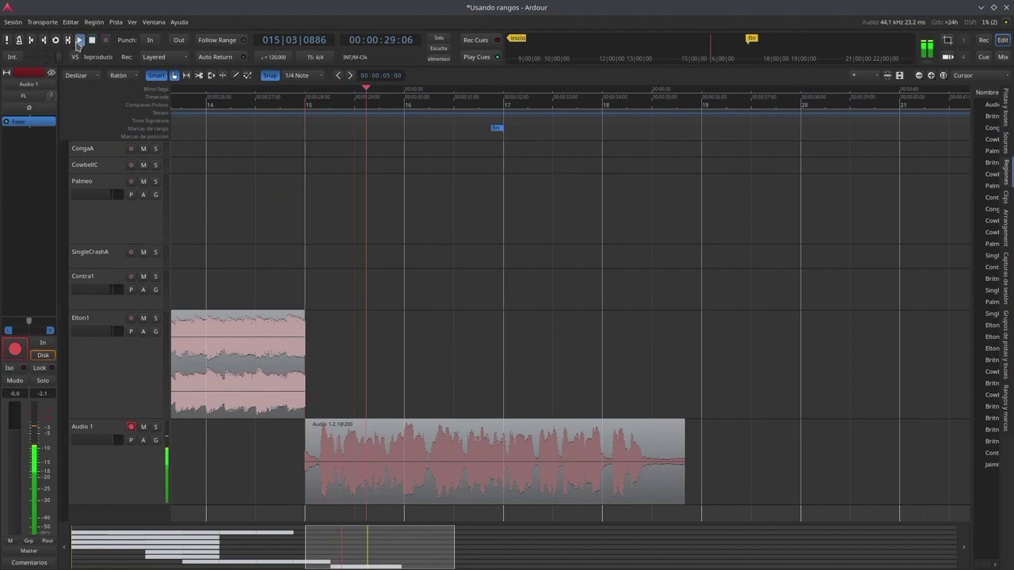
left_click(93, 40)
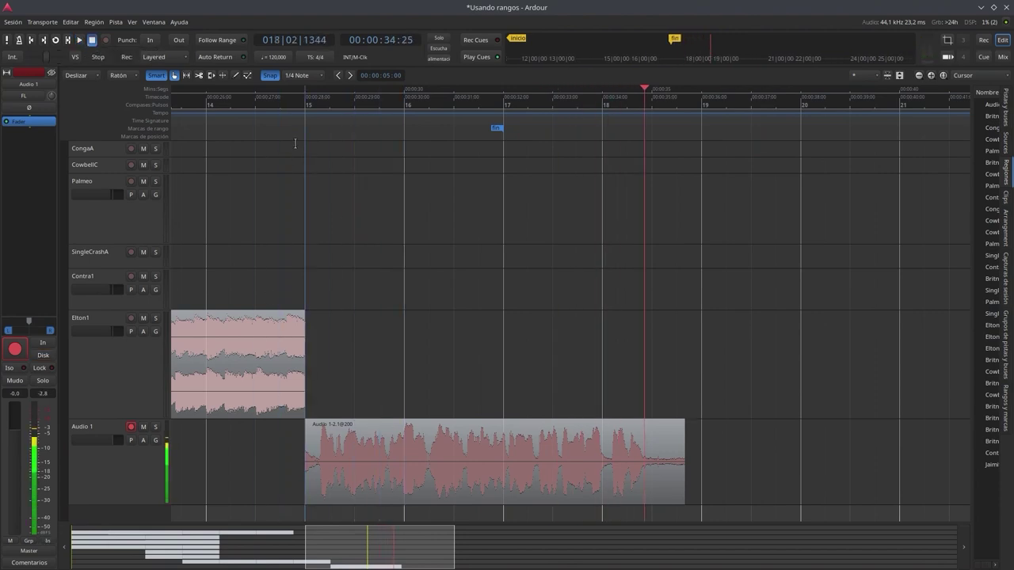
left_click(307, 111)
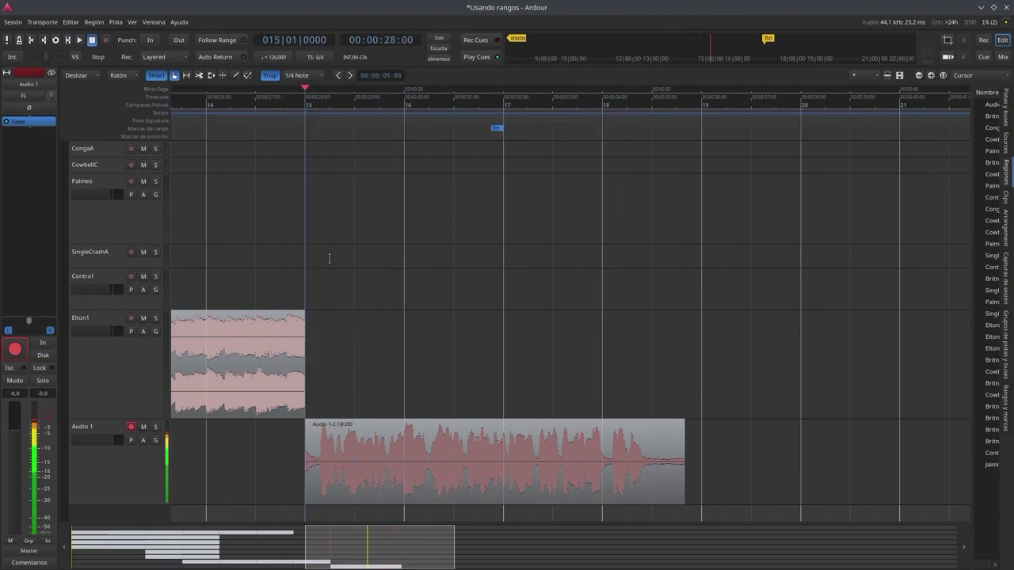
Pitch shift the Audio 1 region by -1 octave.
right_click(523, 481)
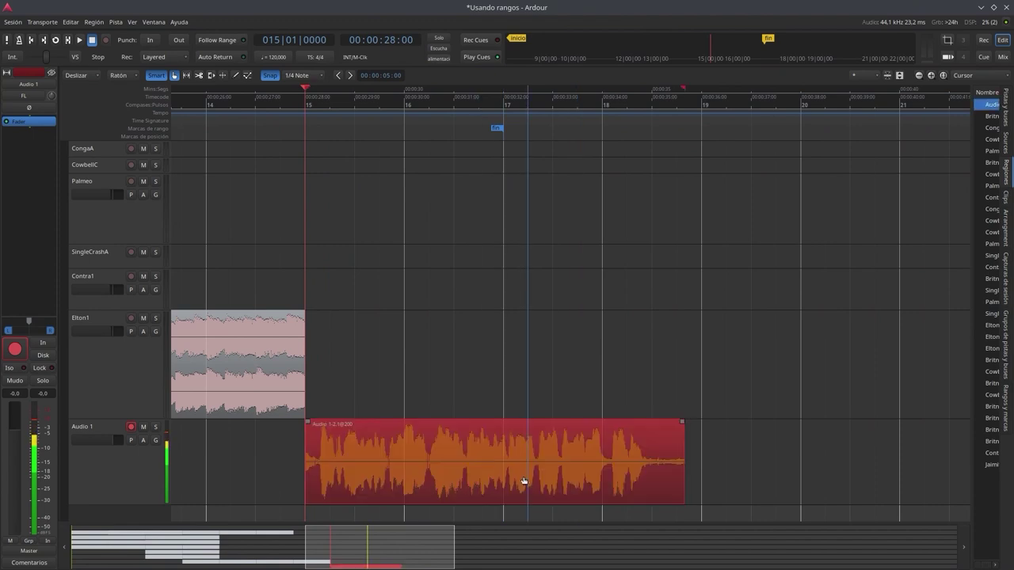
mouse_move(598, 383)
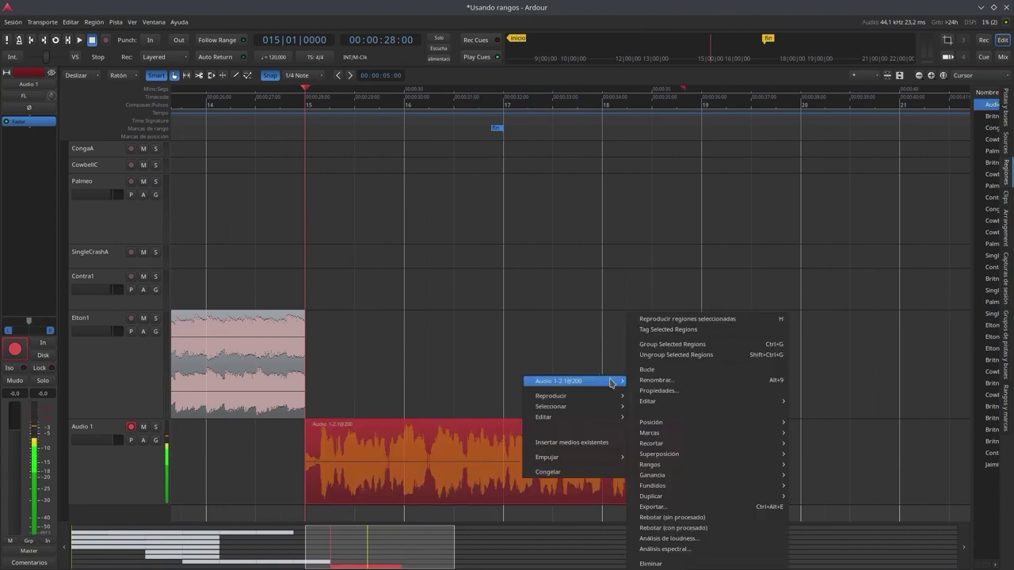
mouse_move(658, 404)
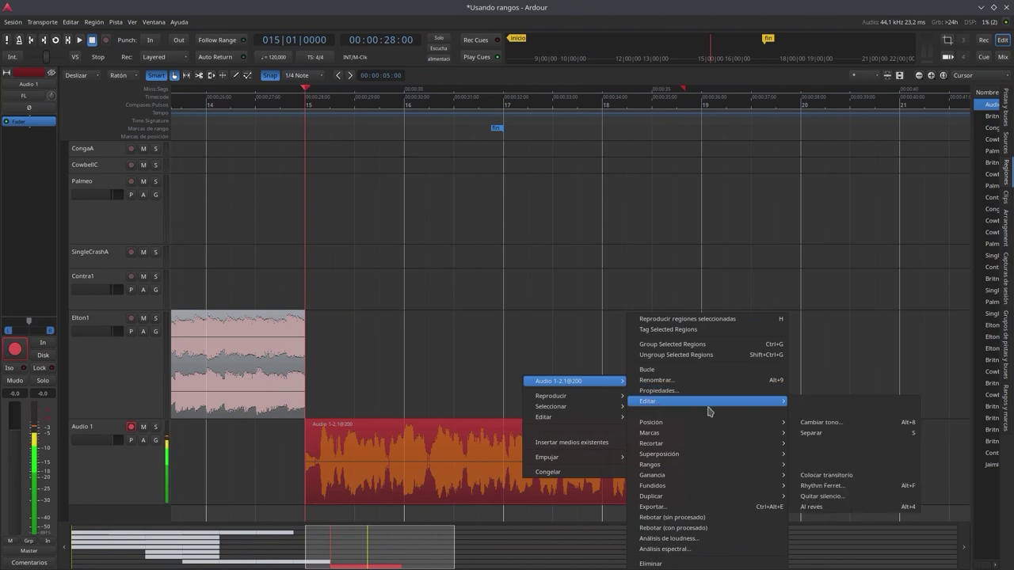
left_click(844, 425)
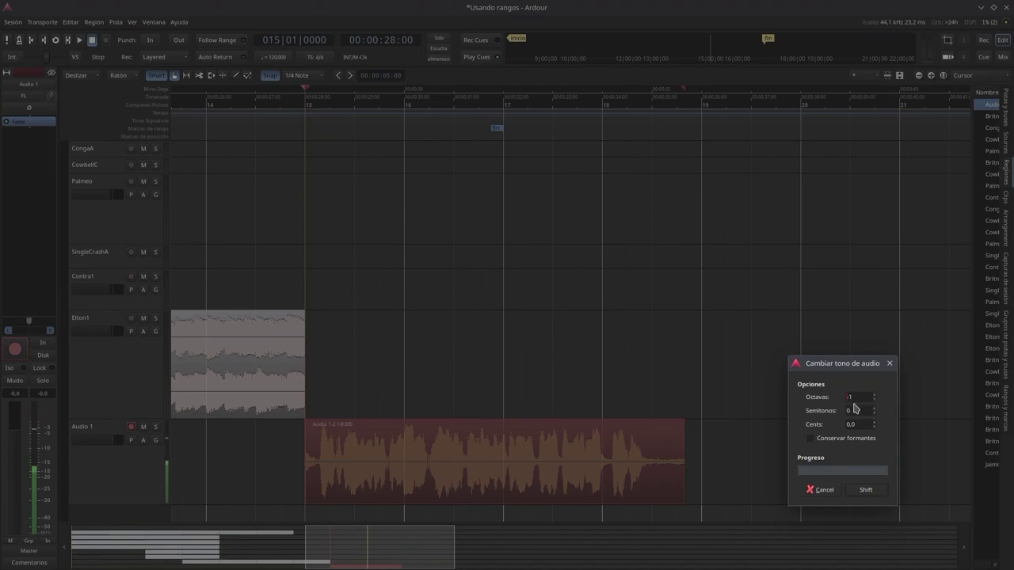
left_click(868, 490)
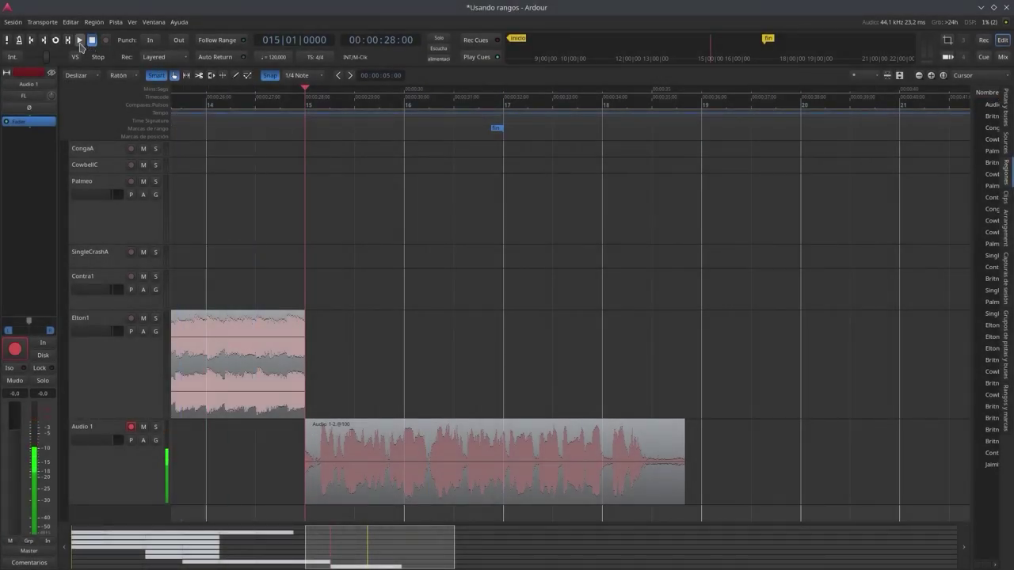
Play the lowered-pitch Audio 1 region briefly from bar 15 into bar 16, and return the playhead to 015|01|0000.
left_click(79, 41)
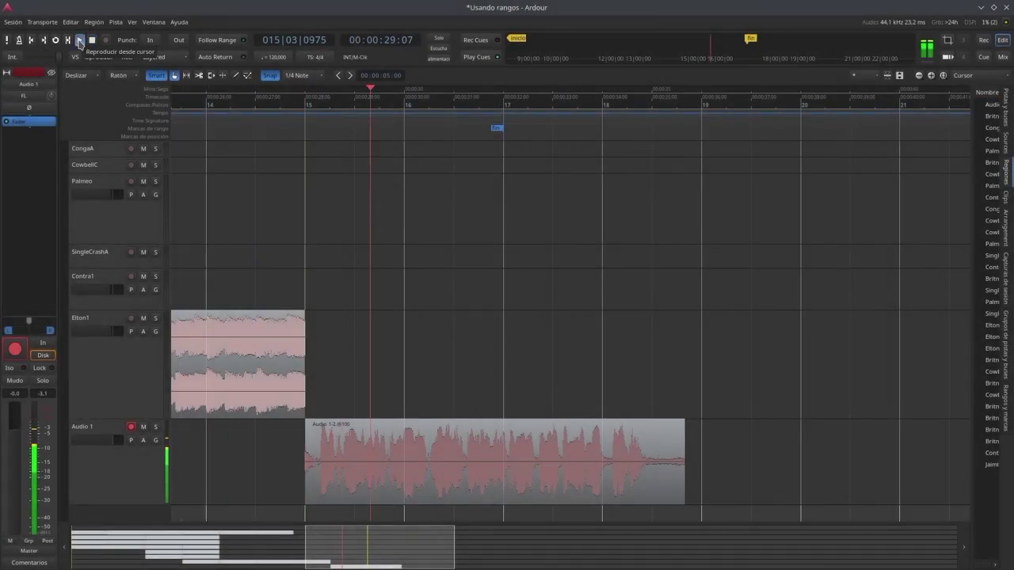
left_click(93, 40)
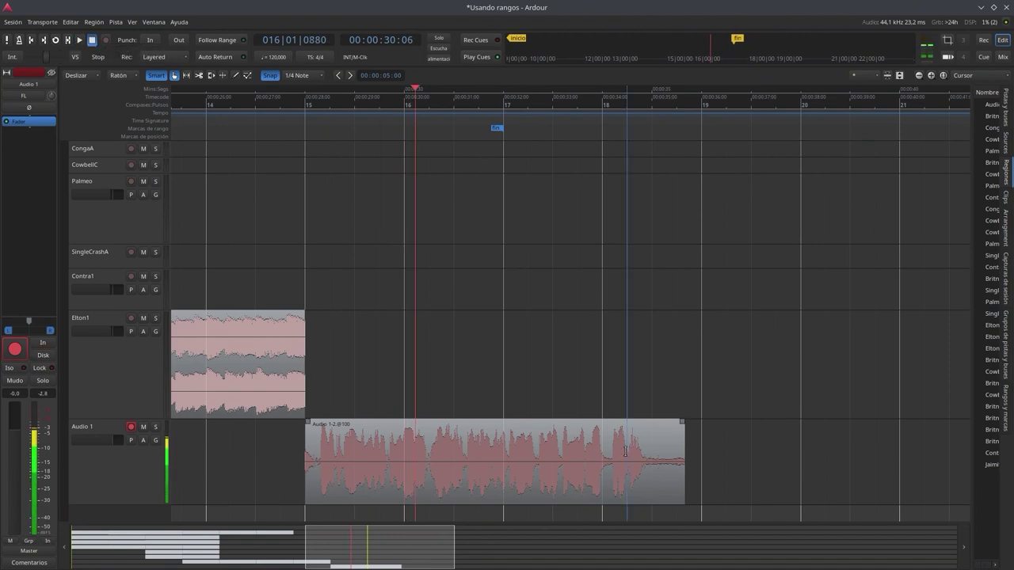
left_click(307, 109)
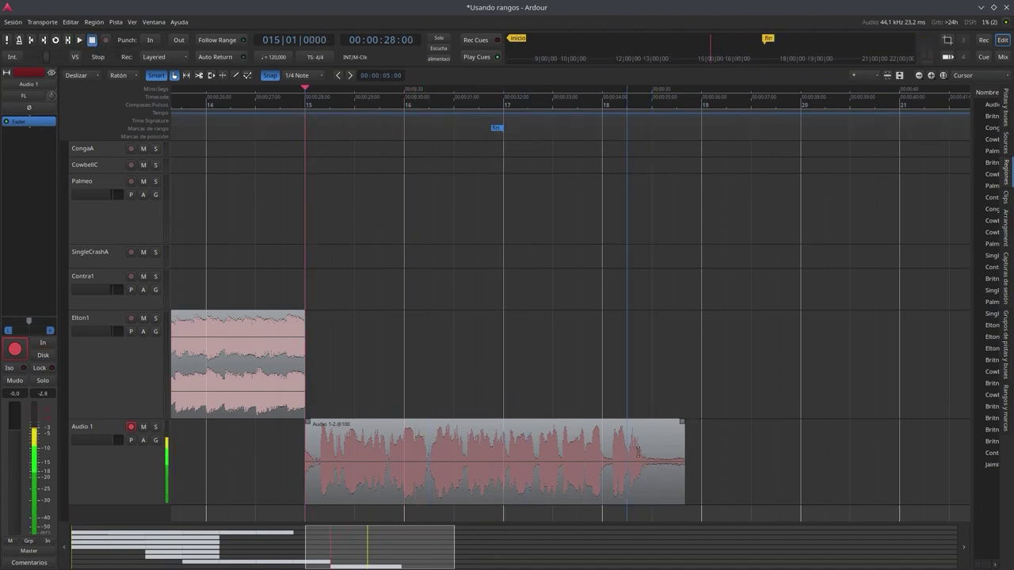
Reverse the Audio 1 region and play it from bar 15 through to its end.
left_click(555, 492)
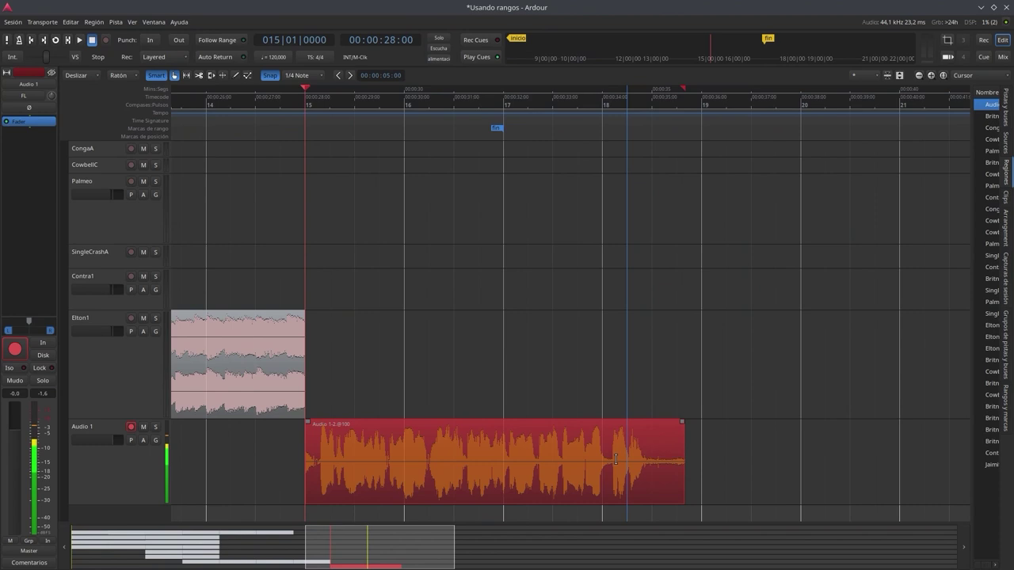
right_click(561, 488)
mouse_move(637, 394)
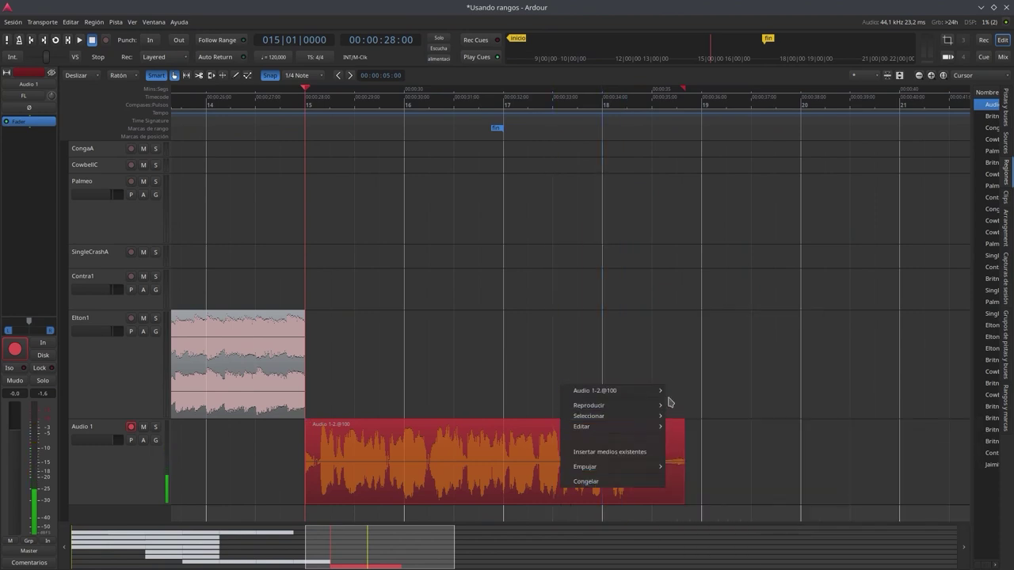
mouse_move(685, 401)
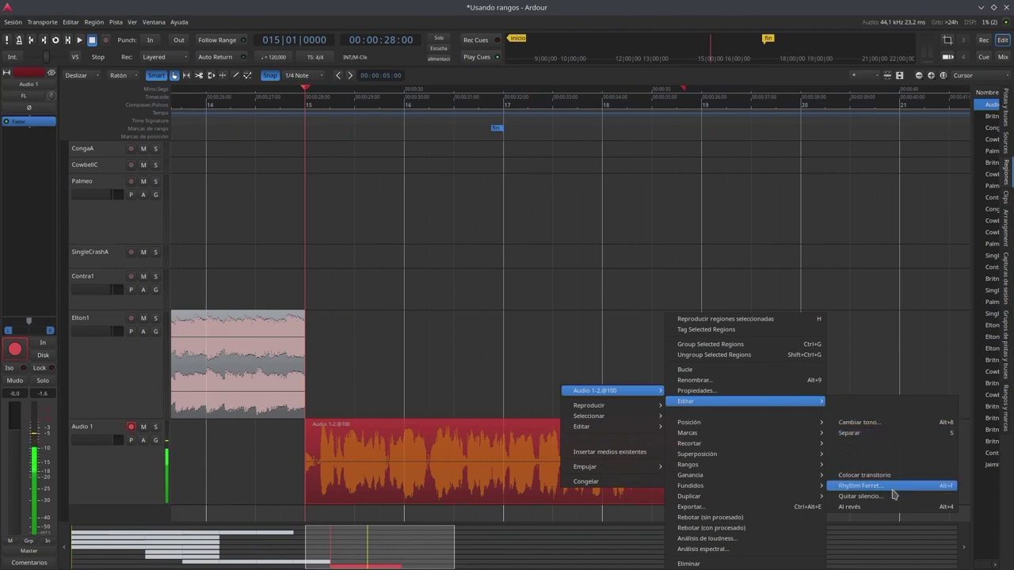
left_click(852, 507)
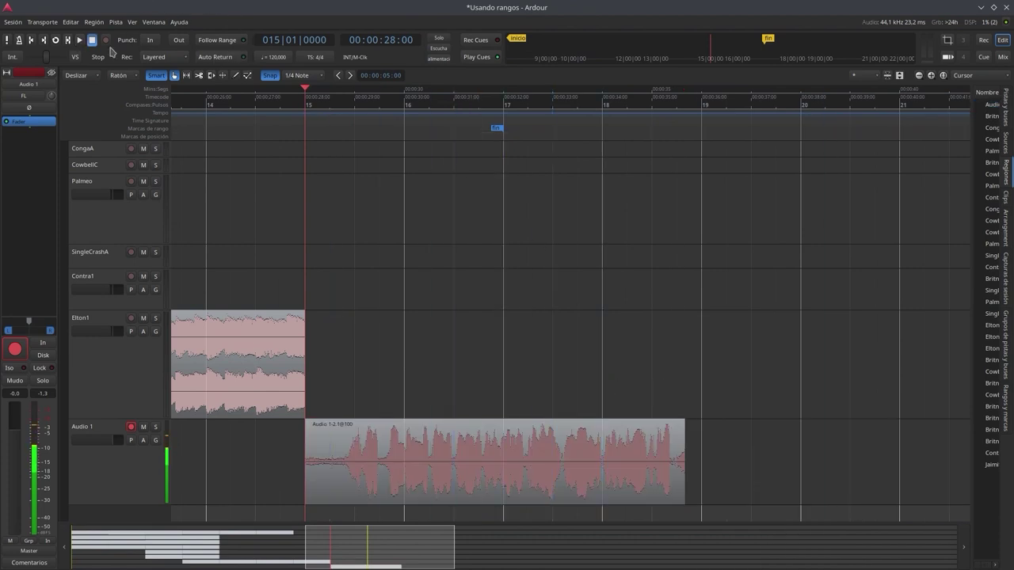
left_click(78, 42)
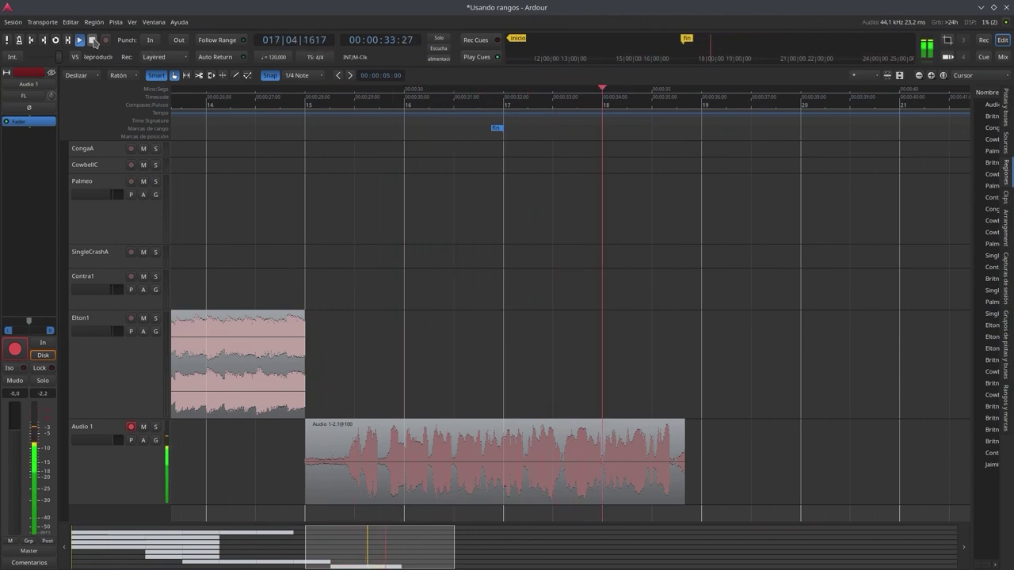
left_click(93, 42)
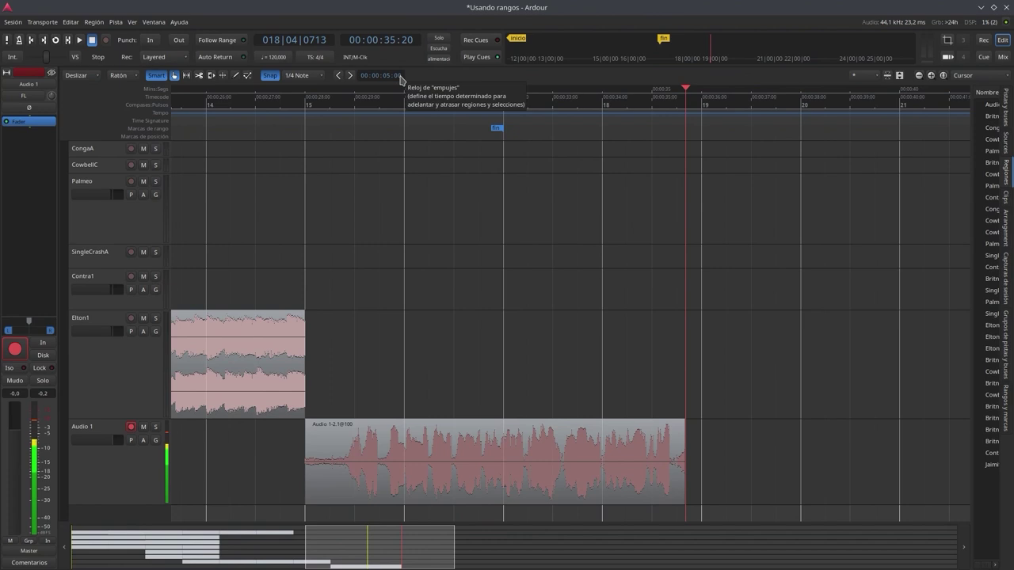
Reverse the Audio 1 region again and play it from 015|01|0000 into bar 16.
right_click(630, 480)
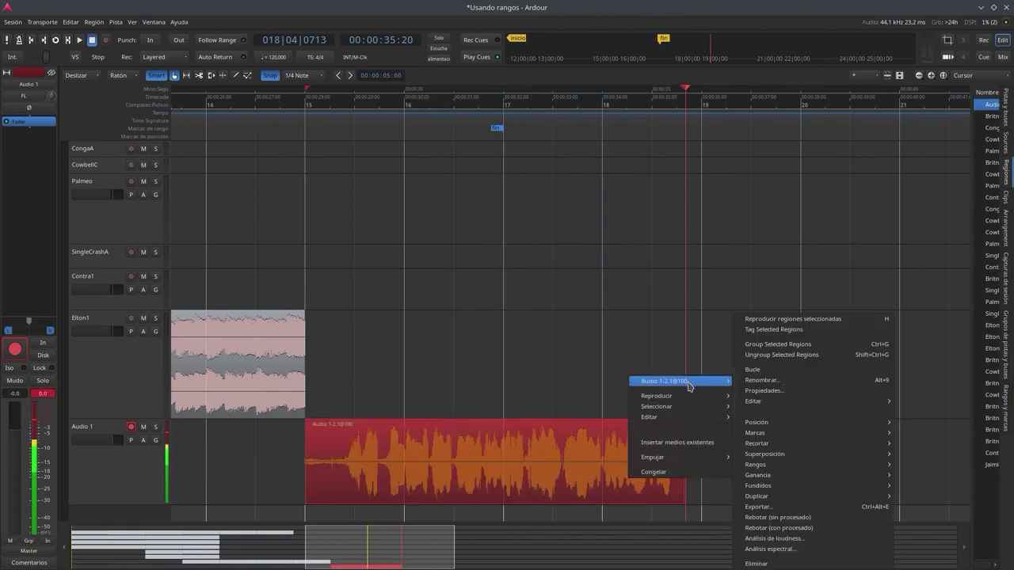
mouse_move(759, 404)
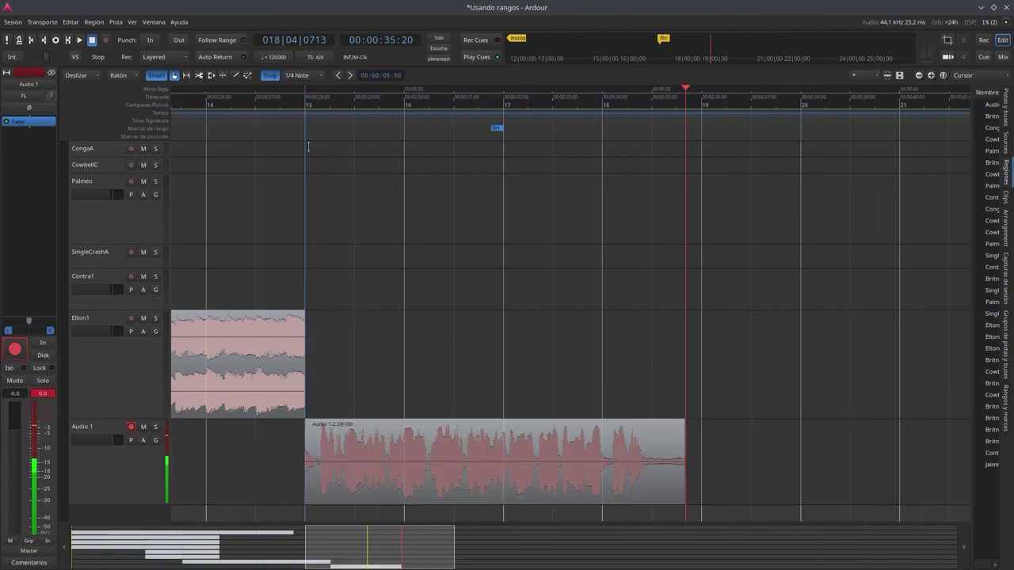
left_click(306, 97)
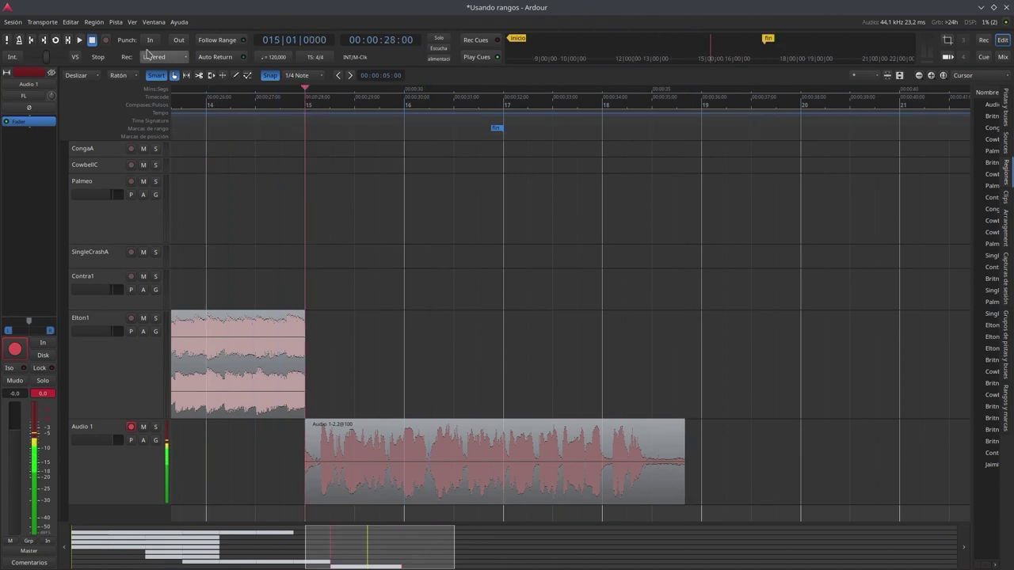
left_click(79, 40)
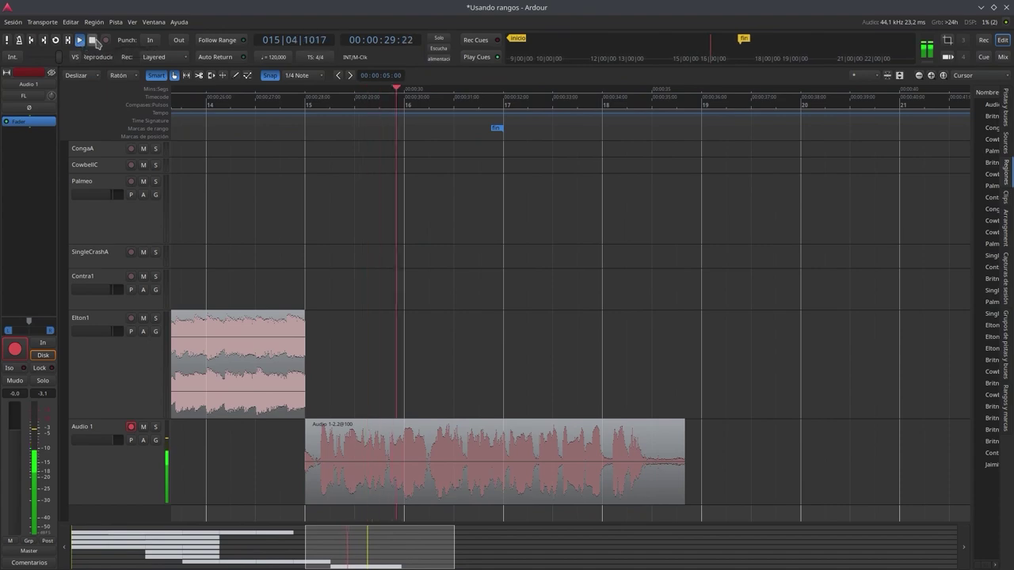
left_click(93, 40)
Switch to the browser's Ardour tutorial page and read the descriptions of the Edit and Gain region operations.
mouse_move(2, 3)
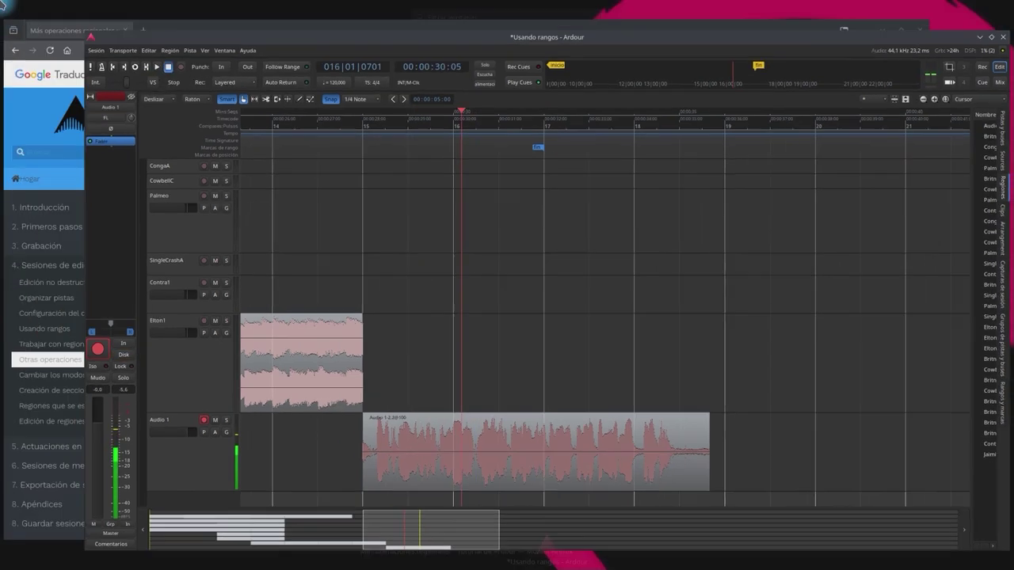
left_click(400, 357)
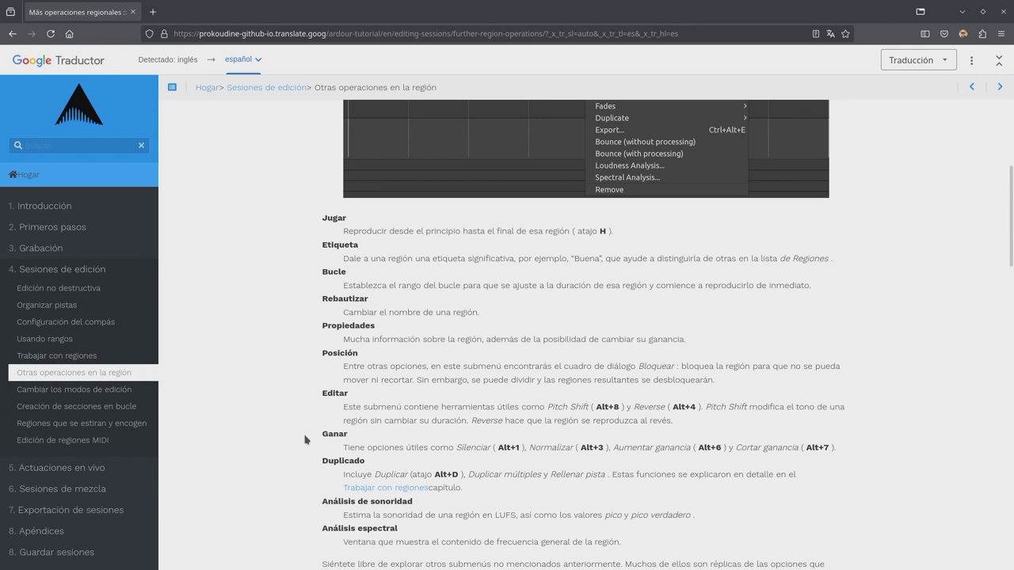
scroll(251, 457, "down", 3)
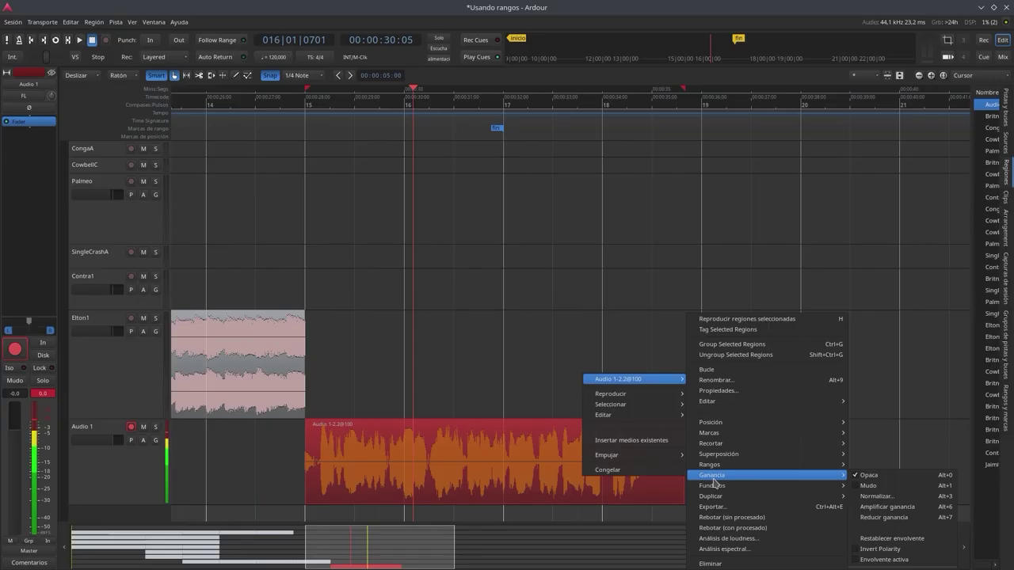
Boost the gain of the Audio 1 region by 1.0 dB and play it from the current playhead position.
mouse_move(711, 470)
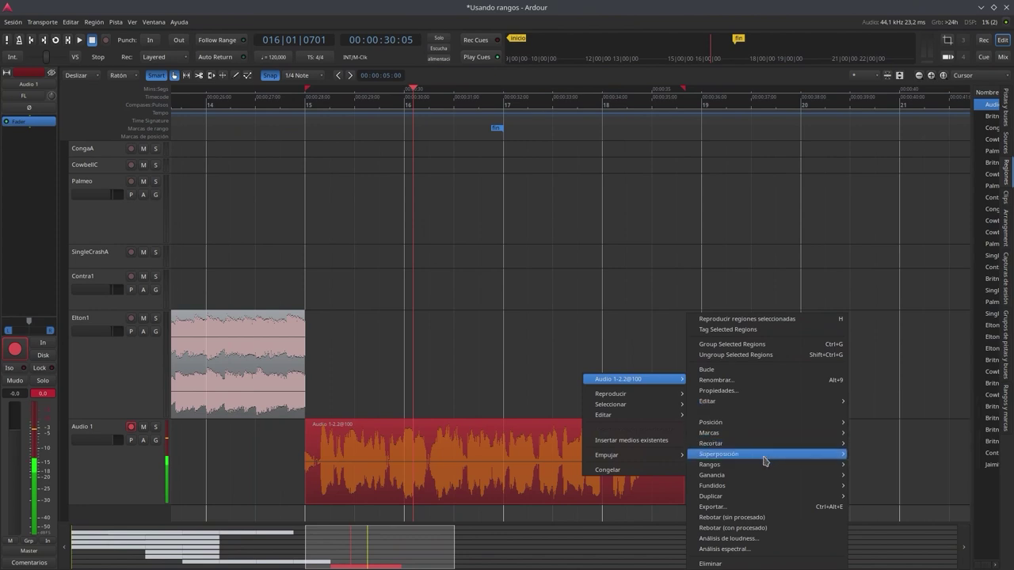
mouse_move(758, 476)
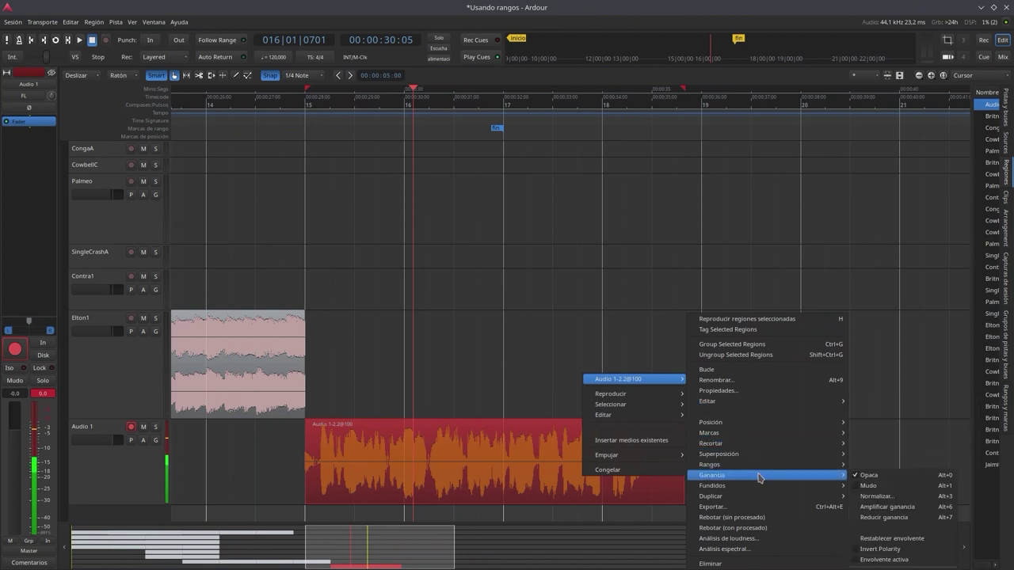
left_click(873, 509)
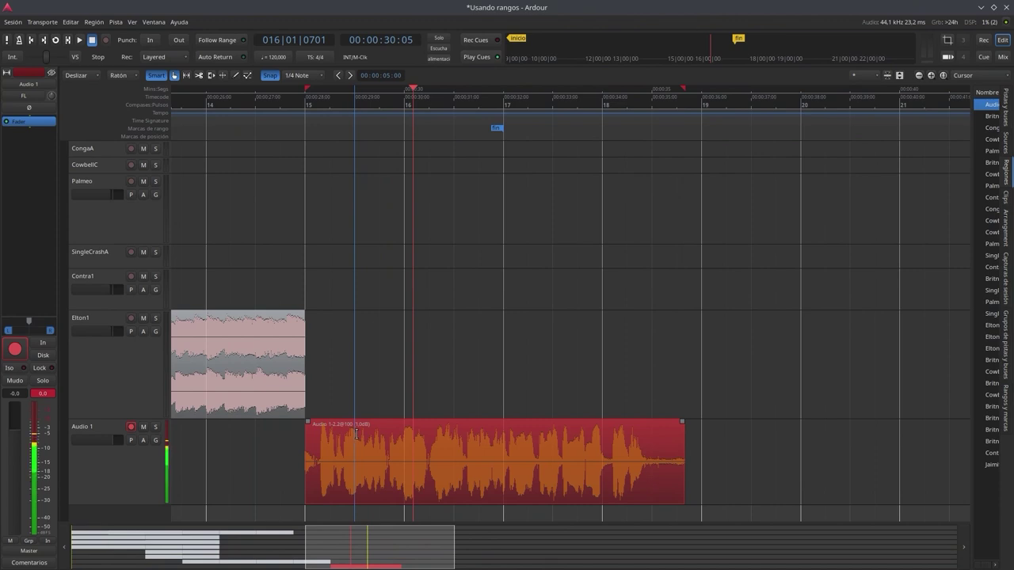
left_click(78, 41)
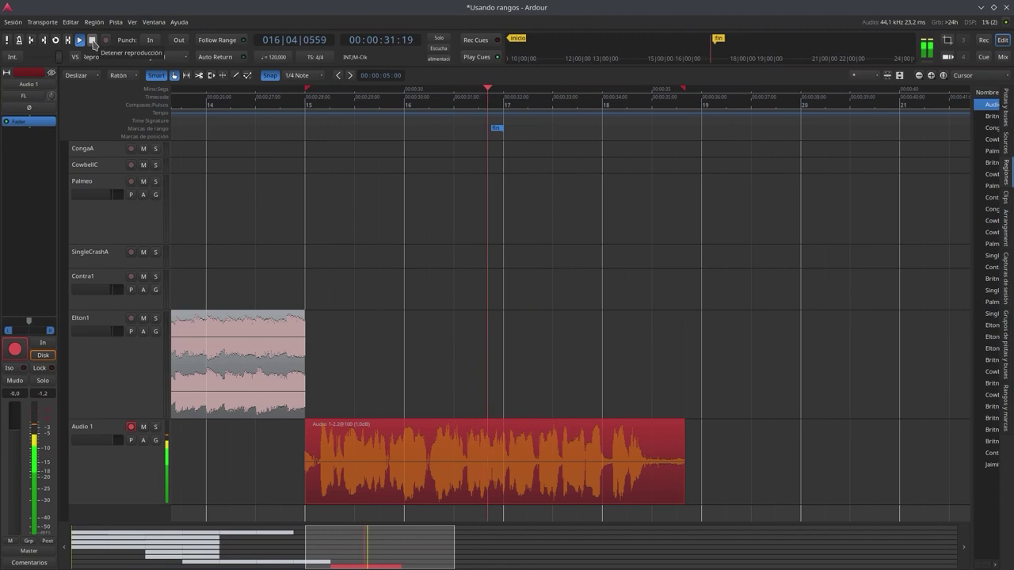
Stop playback, boost the gain of the Audio 1 region to 2.0 dB, and play it from the current playhead position.
left_click(91, 41)
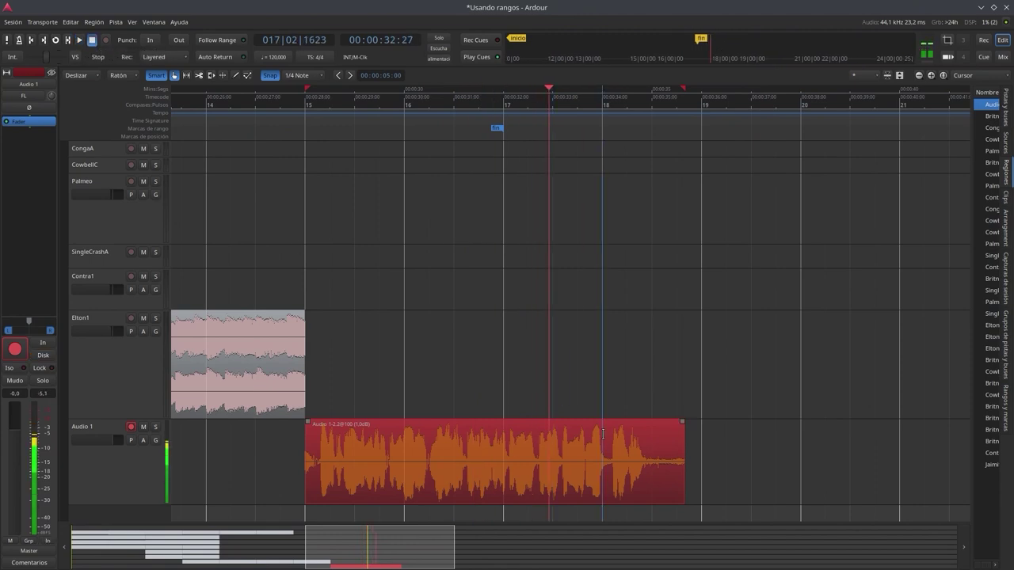
right_click(631, 483)
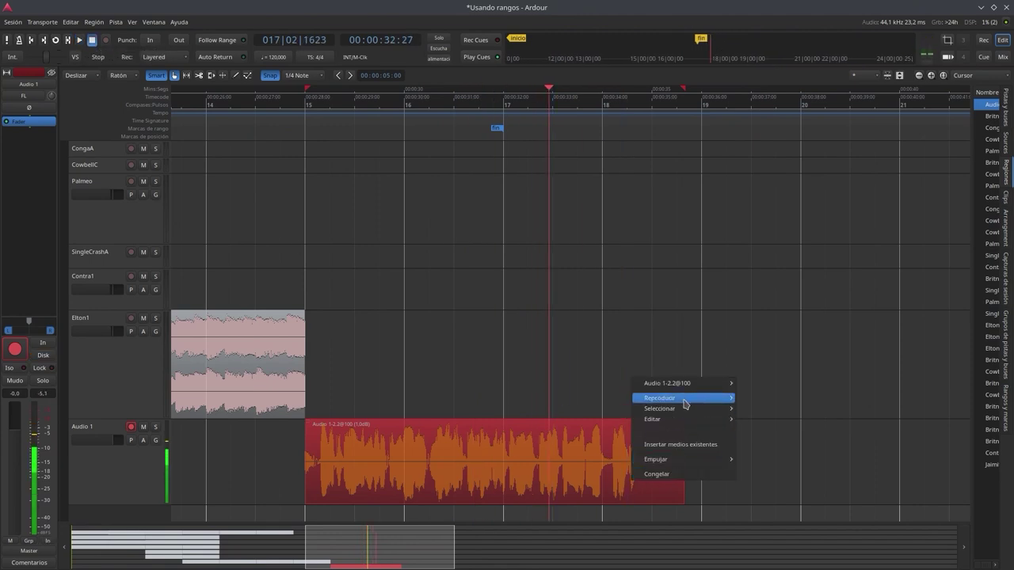
mouse_move(691, 384)
mouse_move(827, 479)
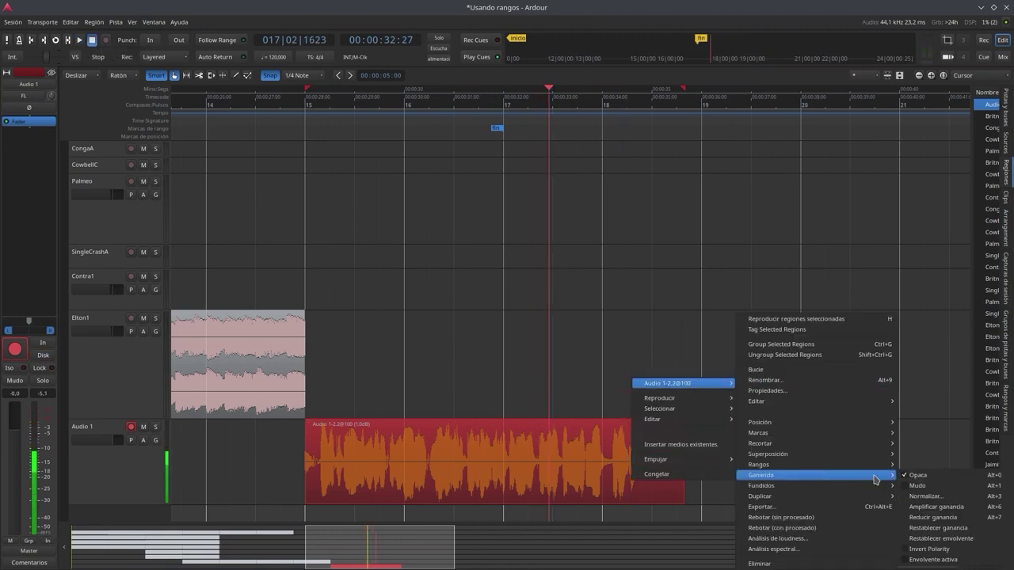
left_click(937, 507)
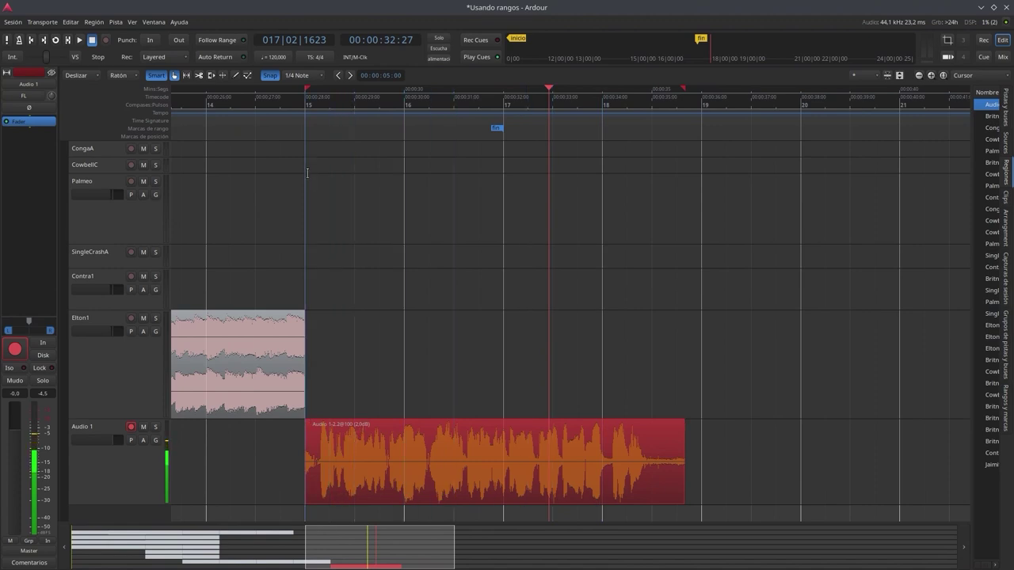
left_click(80, 40)
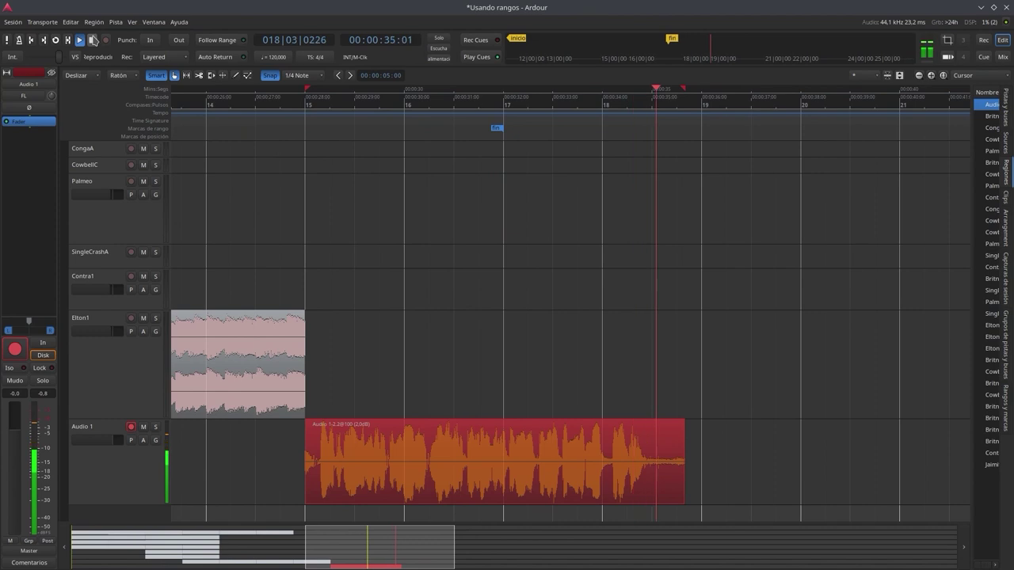
left_click(92, 40)
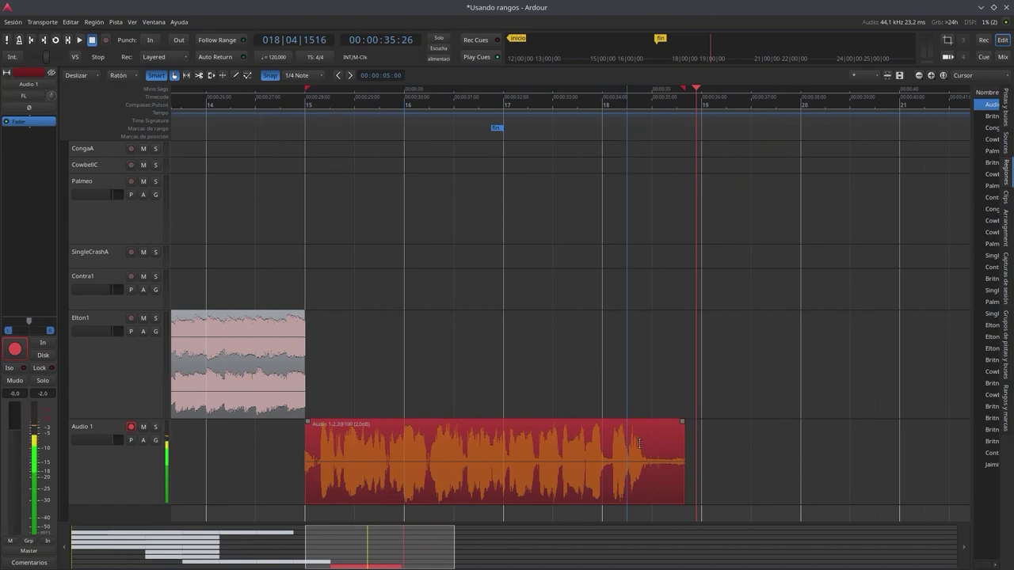
Reset the gain of the Audio 1 region.
right_click(583, 474)
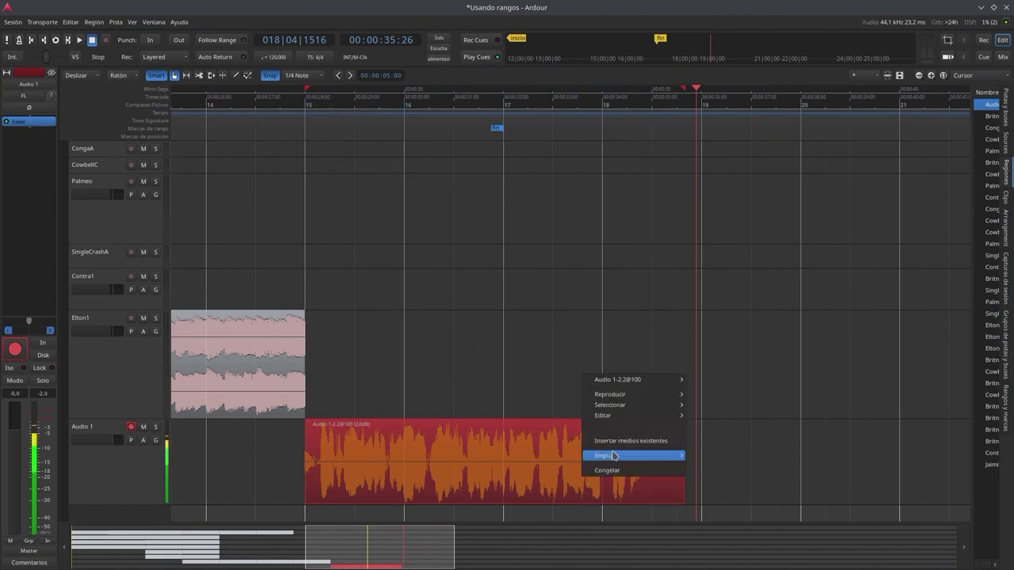
mouse_move(658, 380)
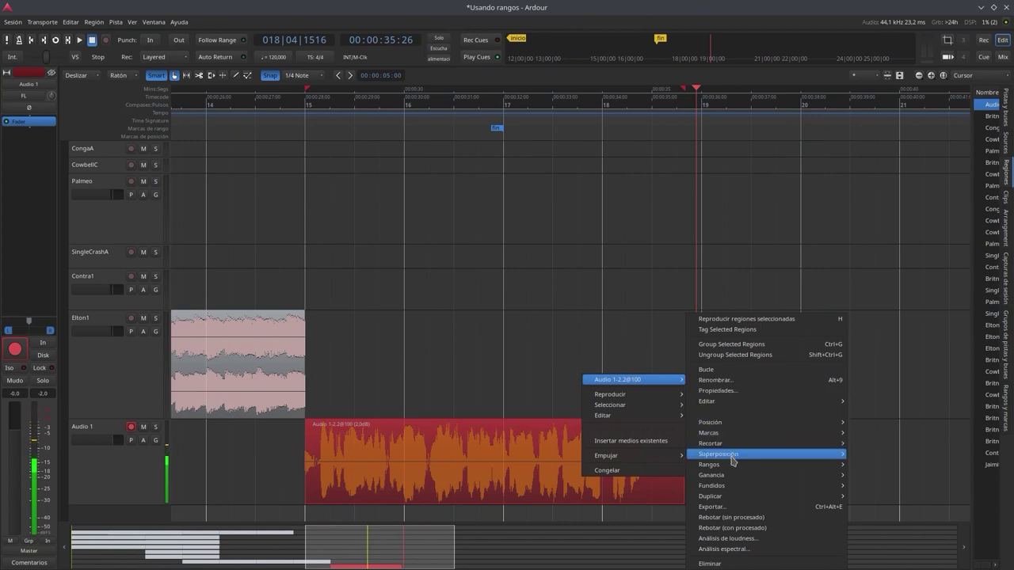
mouse_move(729, 475)
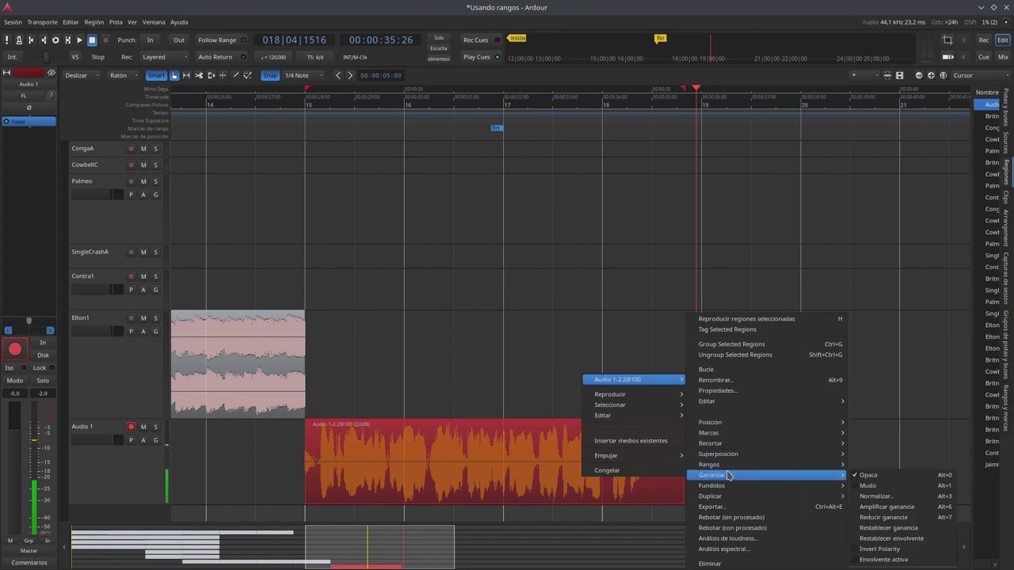
left_click(875, 528)
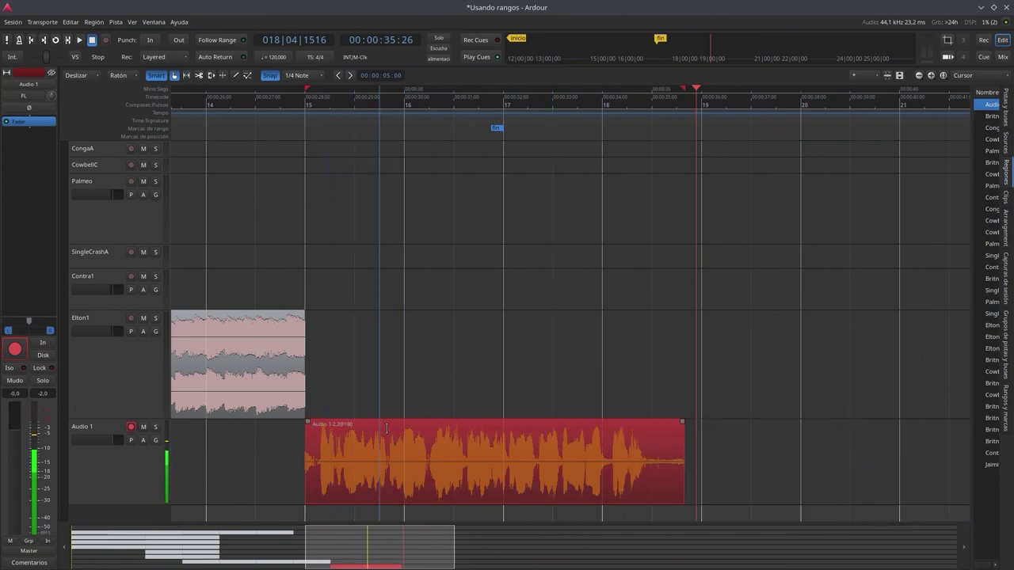
Reset the gain envelope of the Audio 1 region.
right_click(571, 487)
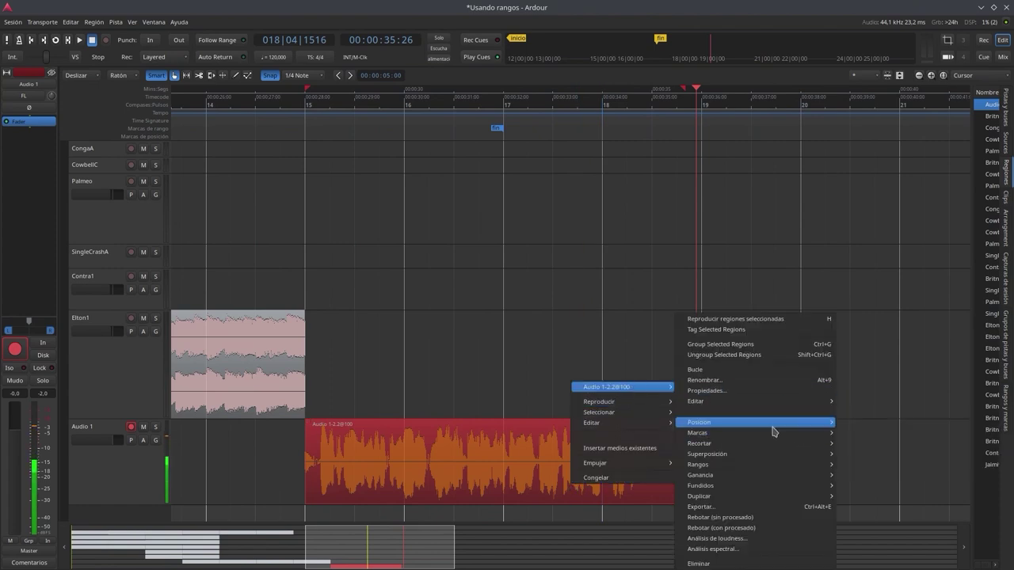
mouse_move(766, 436)
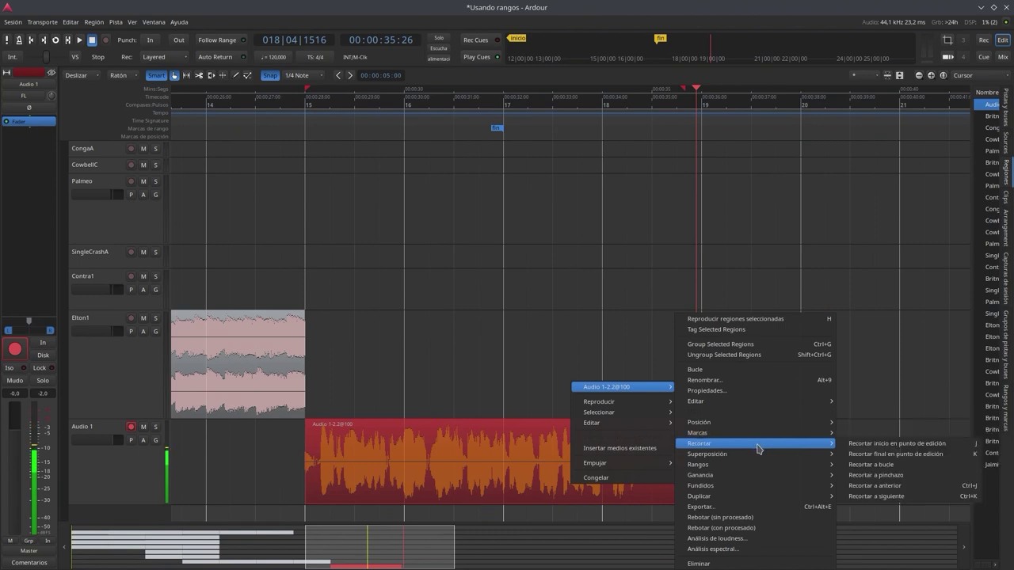
mouse_move(769, 479)
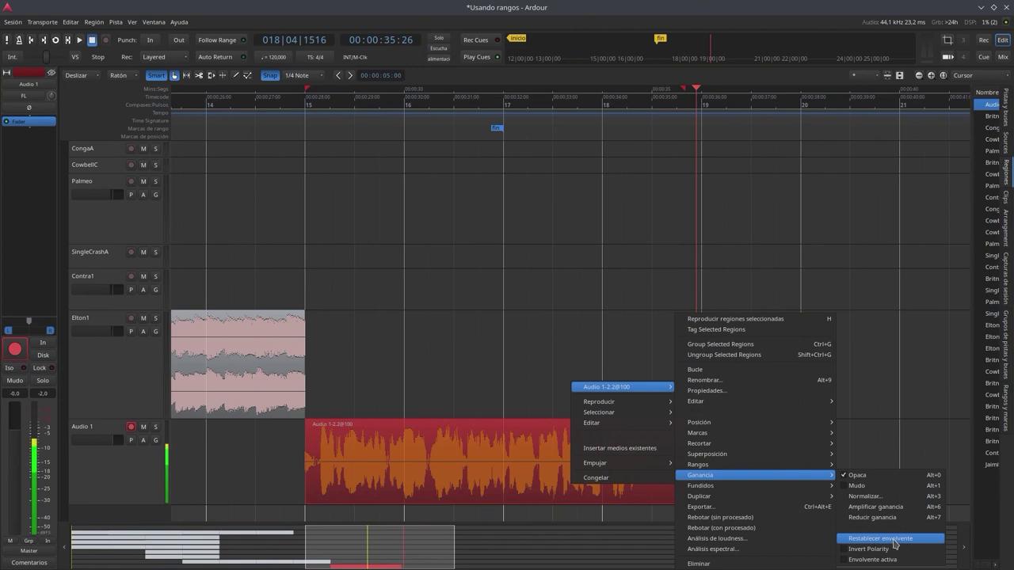
left_click(860, 541)
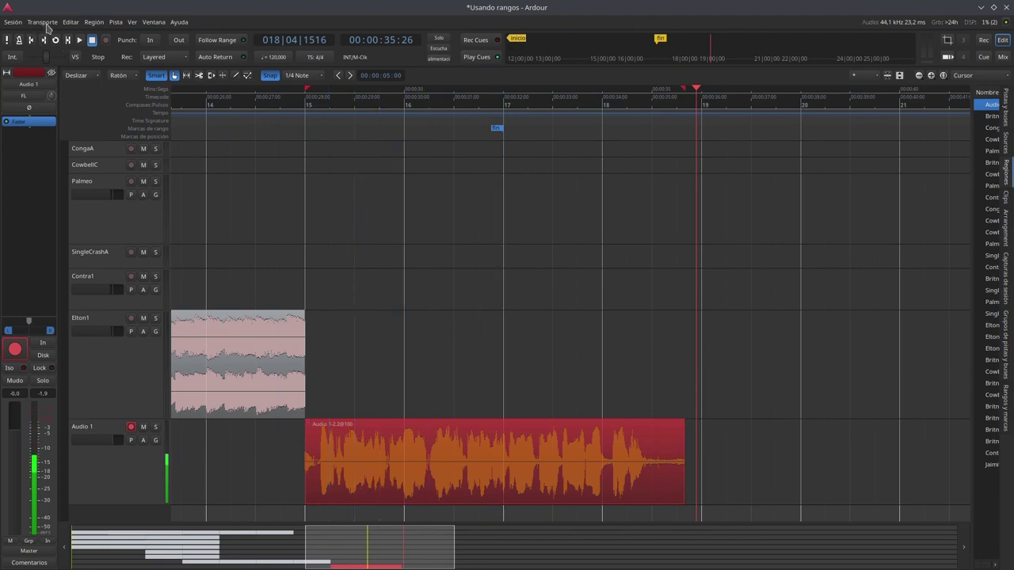
Switch to the browser's Ardour tutorial page and read the descriptions of Duplicate, loudness analysis and spectral analysis.
mouse_move(1, 0)
left_click(353, 306)
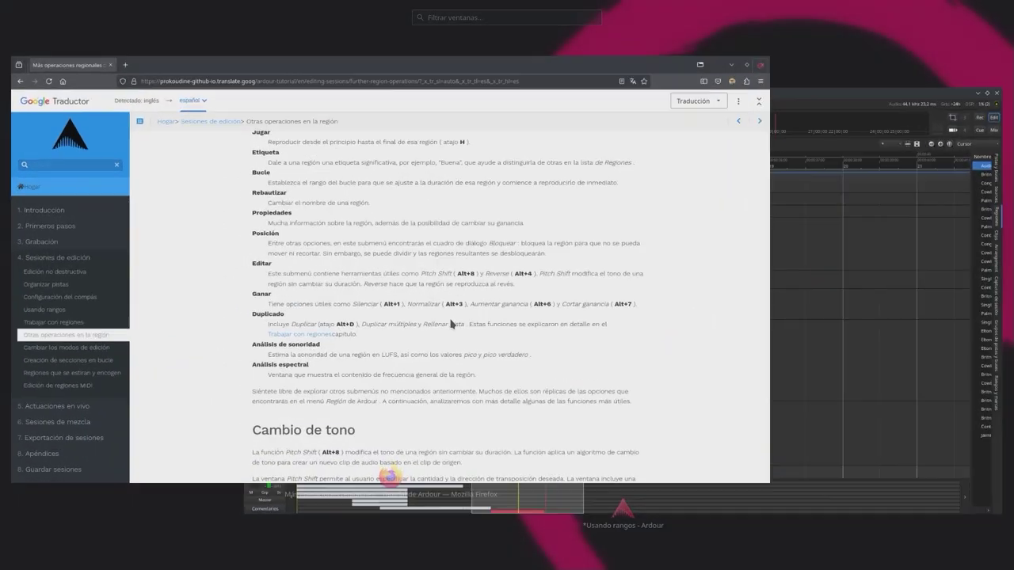
scroll(433, 368, "down", 3)
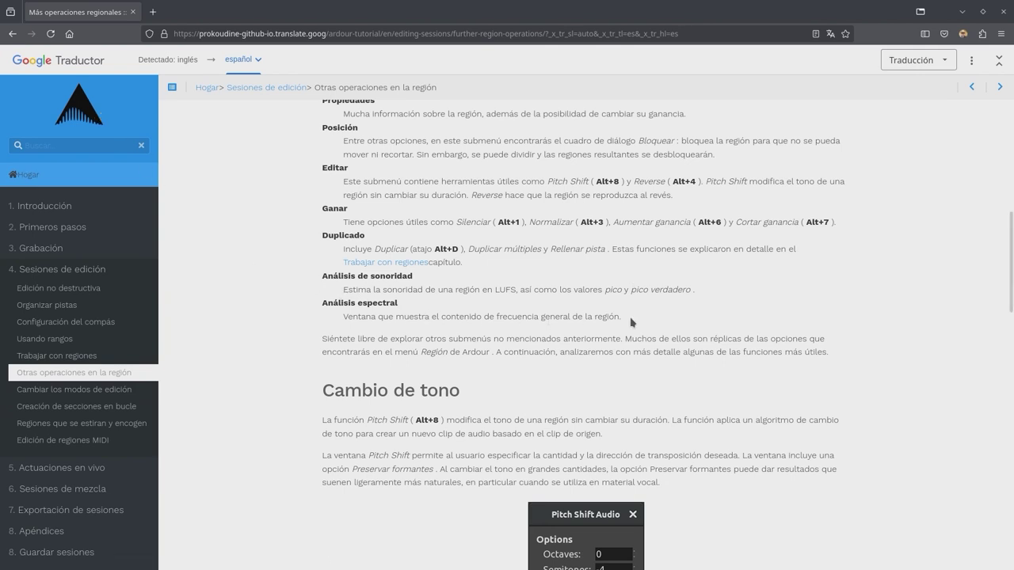
Switch back to Ardour, run a loudness analysis on the Audio 1 region, examine the report and close it.
mouse_move(0, 0)
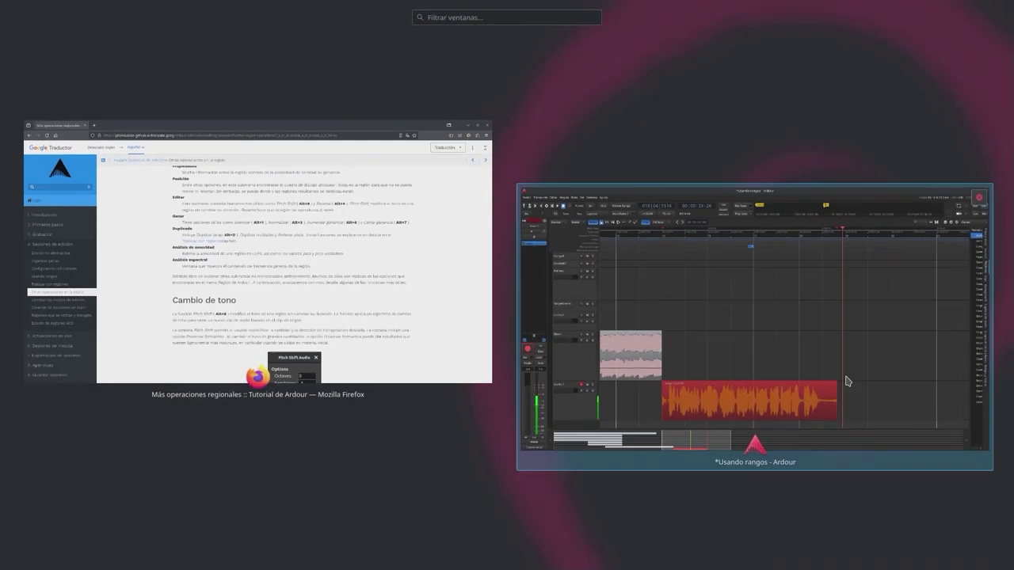
left_click(860, 348)
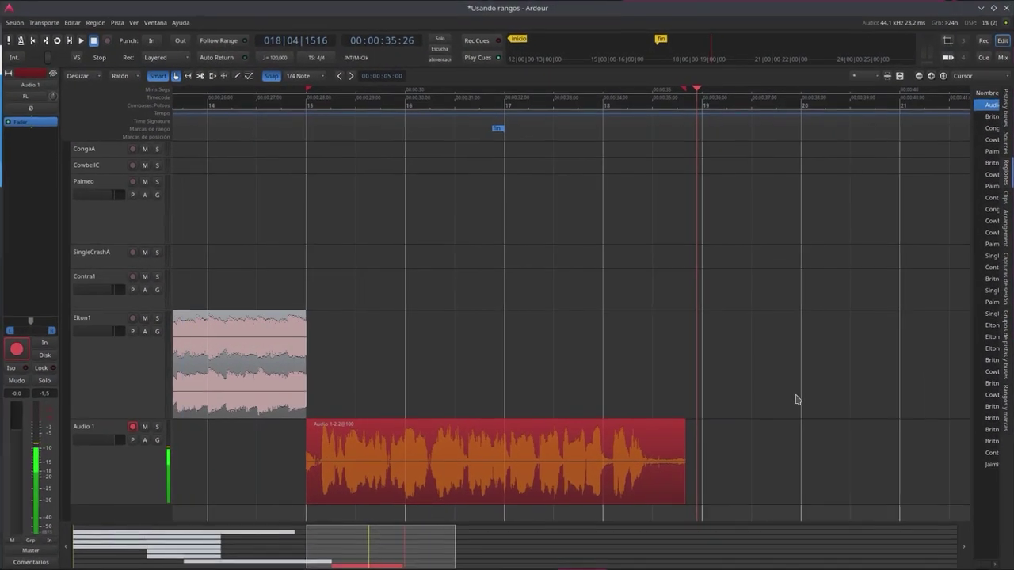
scroll(629, 440, "down", 3)
right_click(641, 346)
mouse_move(665, 350)
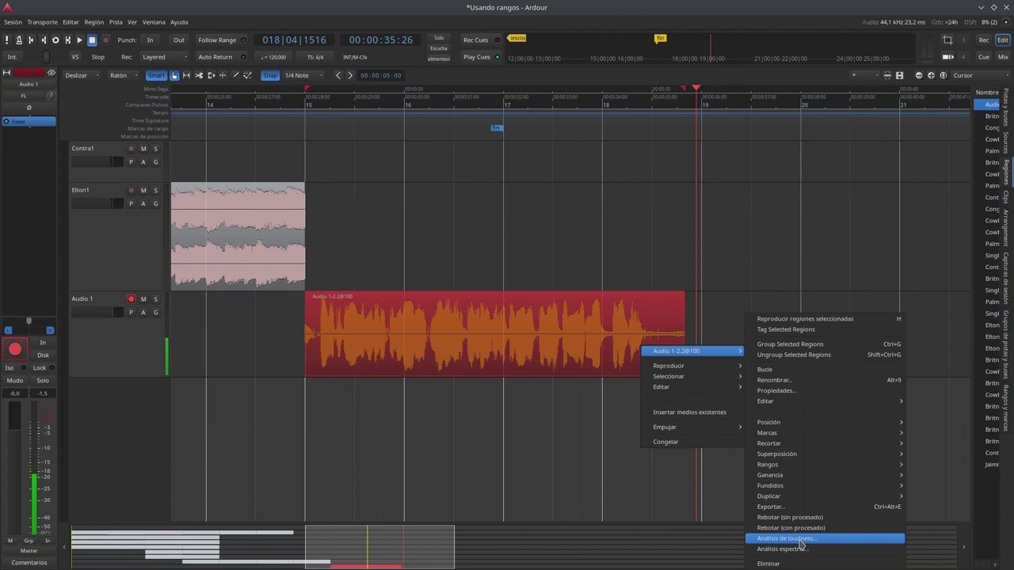
left_click(801, 539)
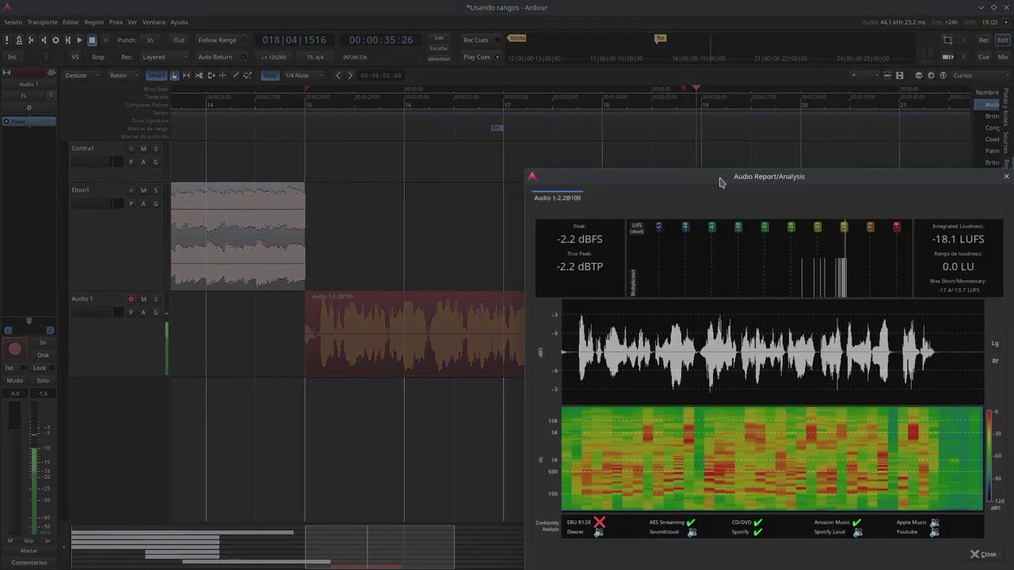
left_click_drag(631, 177, 498, 90)
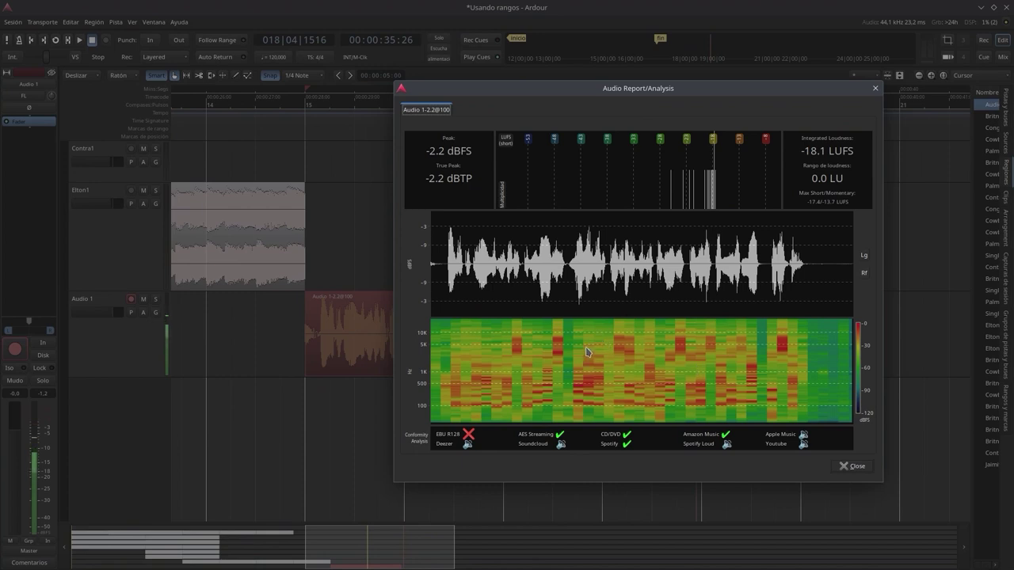
left_click(875, 92)
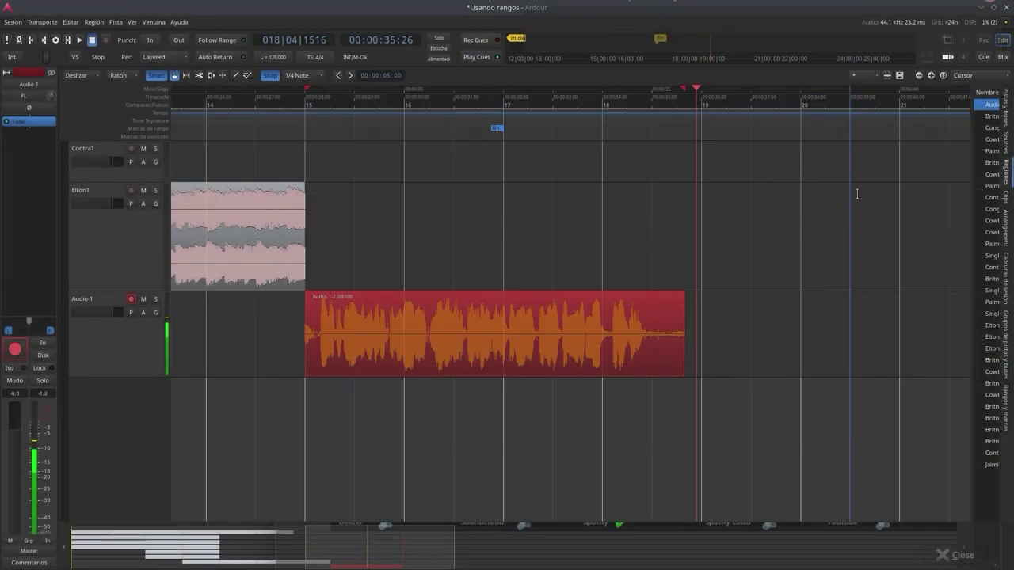
Run a spectral analysis on the Audio 1 region, enlarge the analysis window to examine the frequency curve, and close it.
right_click(639, 357)
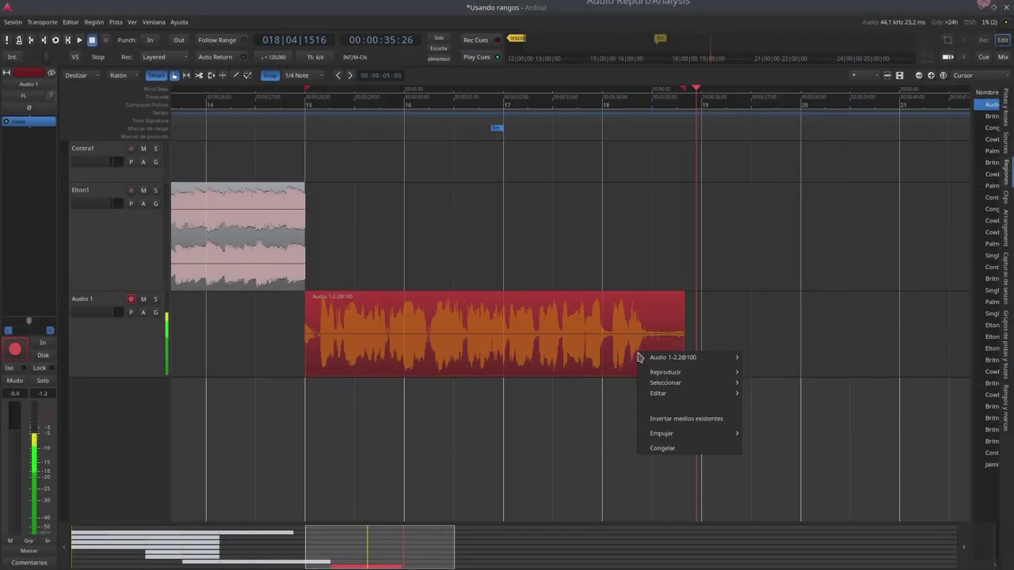
mouse_move(705, 357)
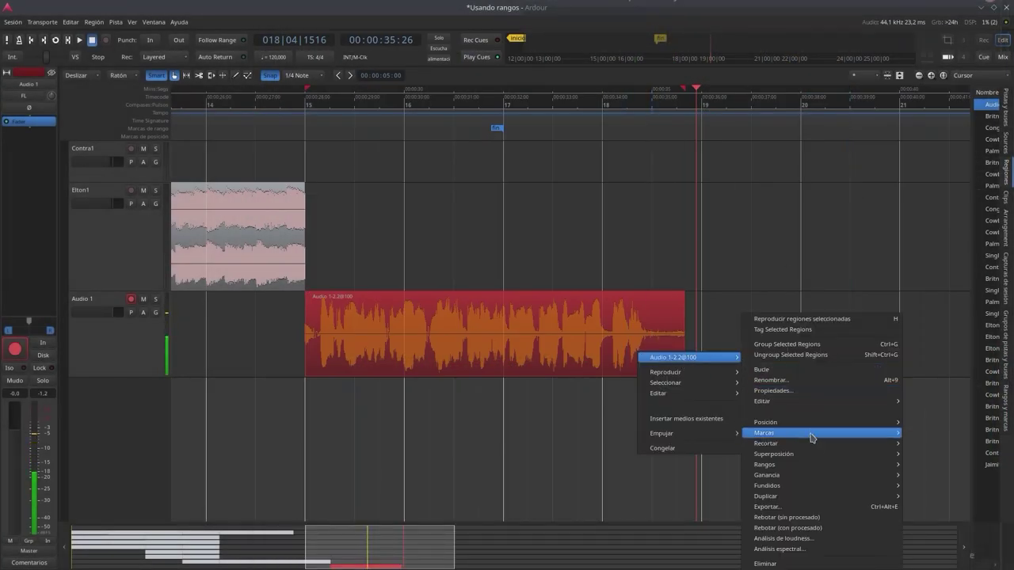
left_click(792, 550)
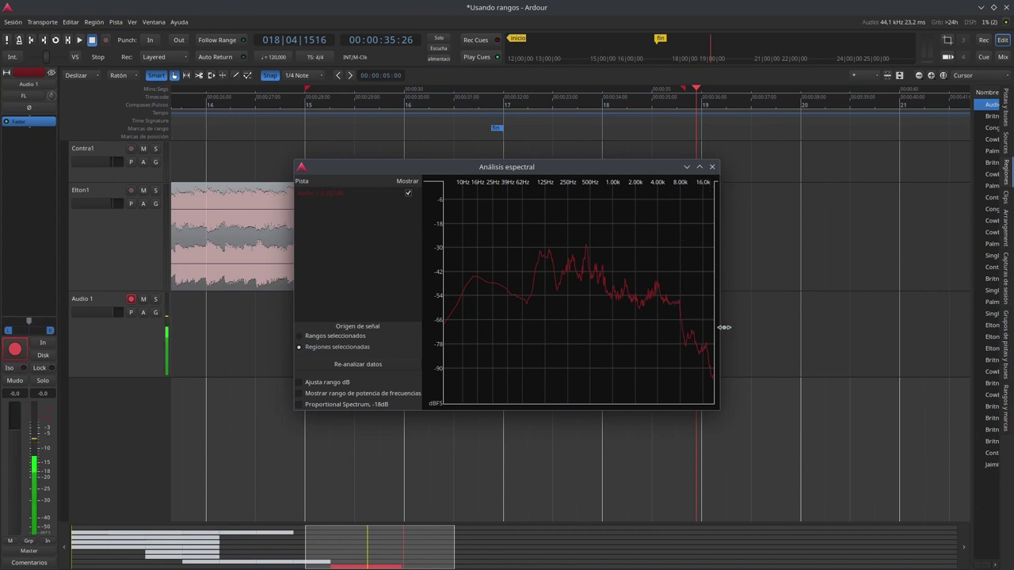
left_click_drag(723, 327, 806, 326)
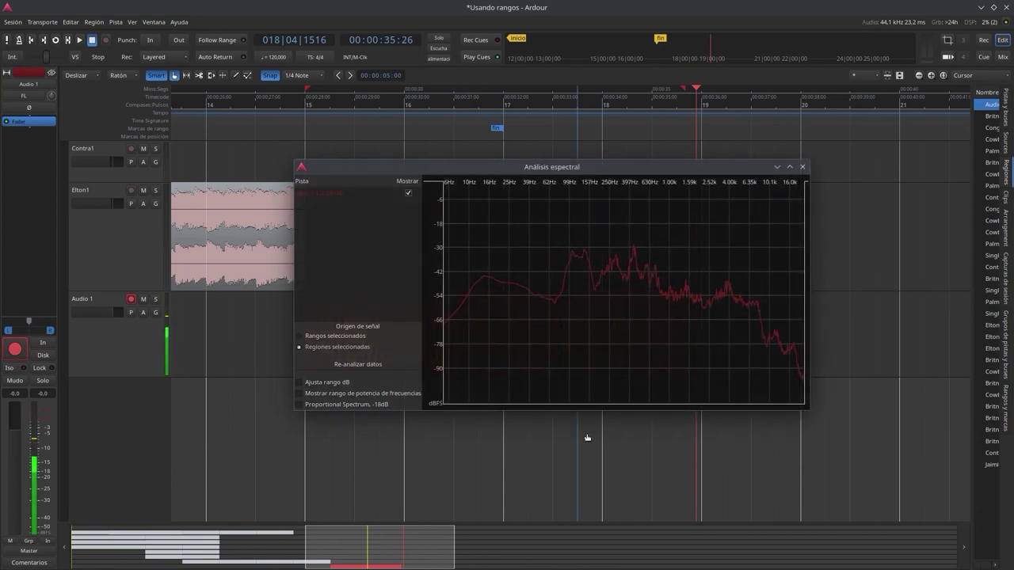
left_click_drag(570, 409, 539, 457)
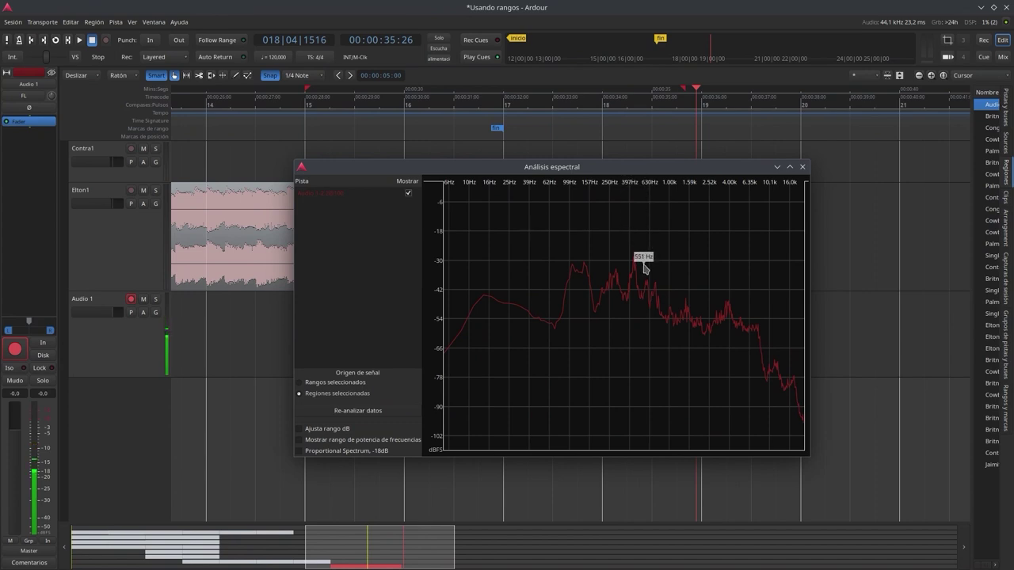
left_click(802, 167)
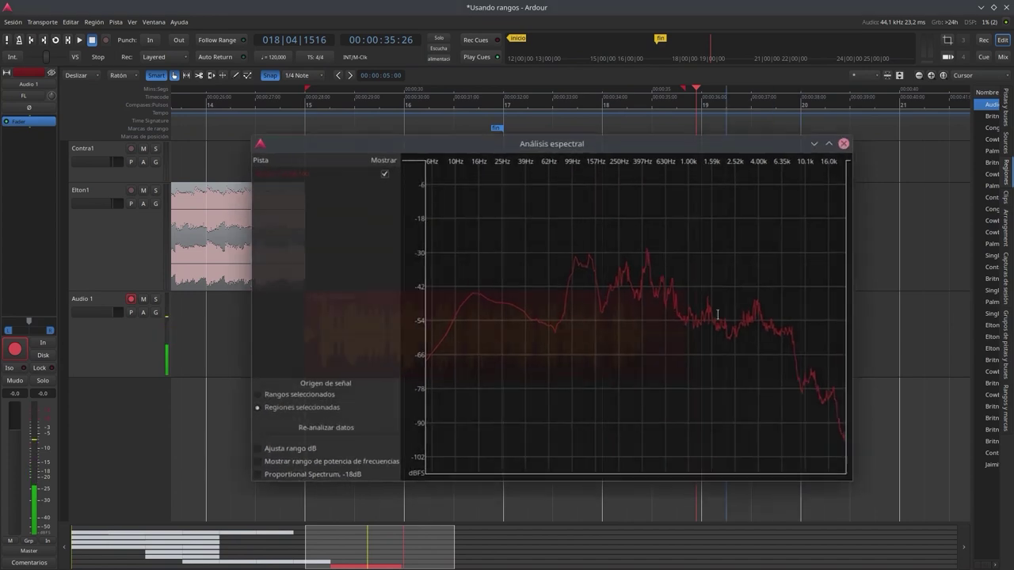
Switch to the browser's Ardour tutorial page and read the sections on pitch shifting, normalizing and reversing regions.
mouse_move(2, 4)
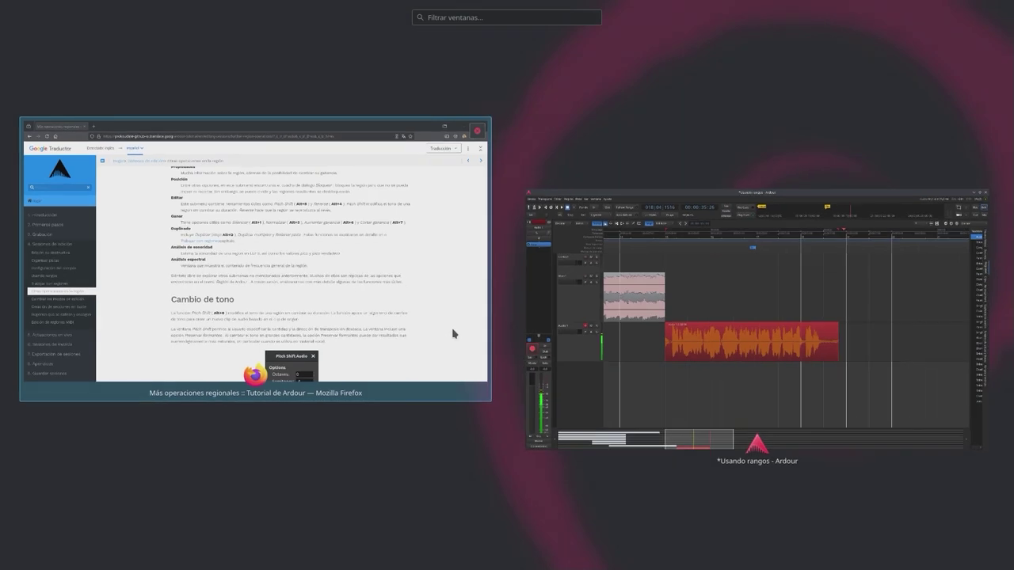
left_click(452, 325)
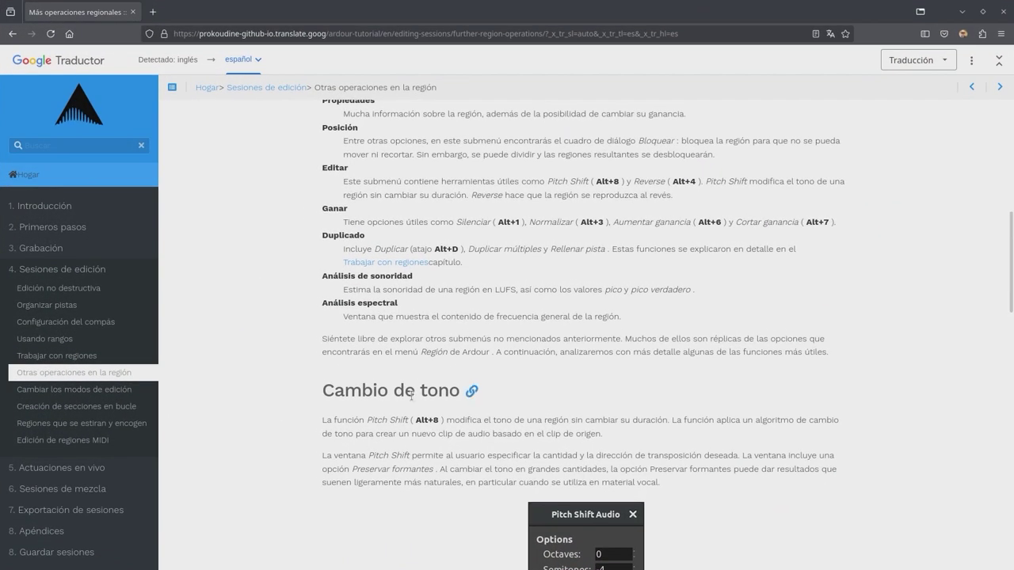
scroll(264, 409, "down", 3)
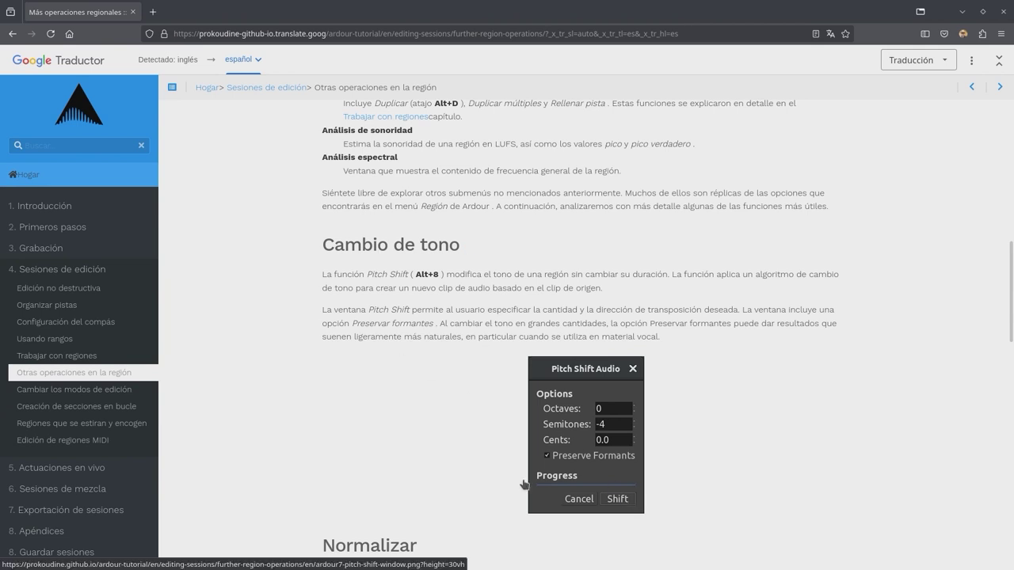
scroll(522, 484, "up", 5)
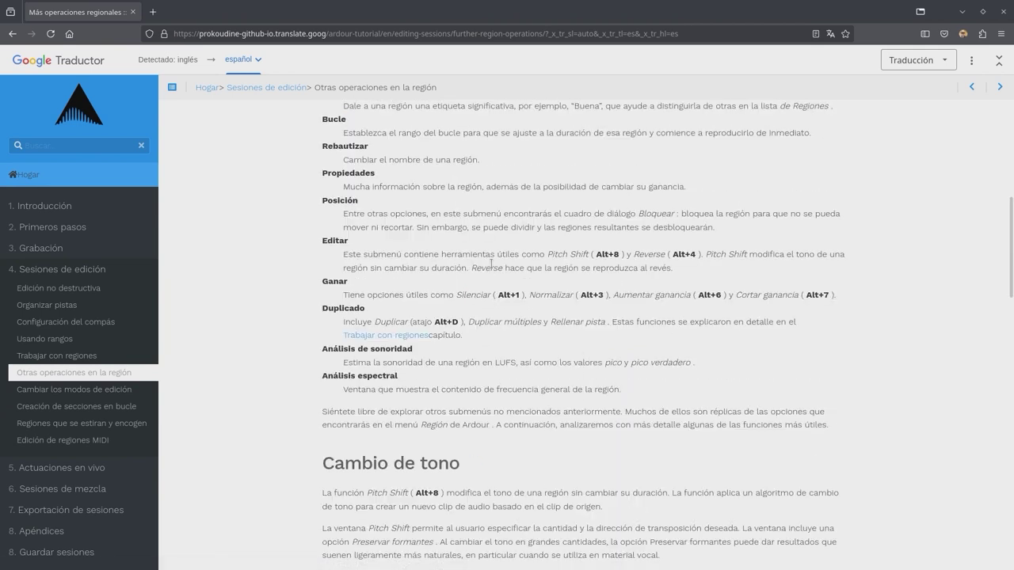
scroll(437, 464, "down", 5)
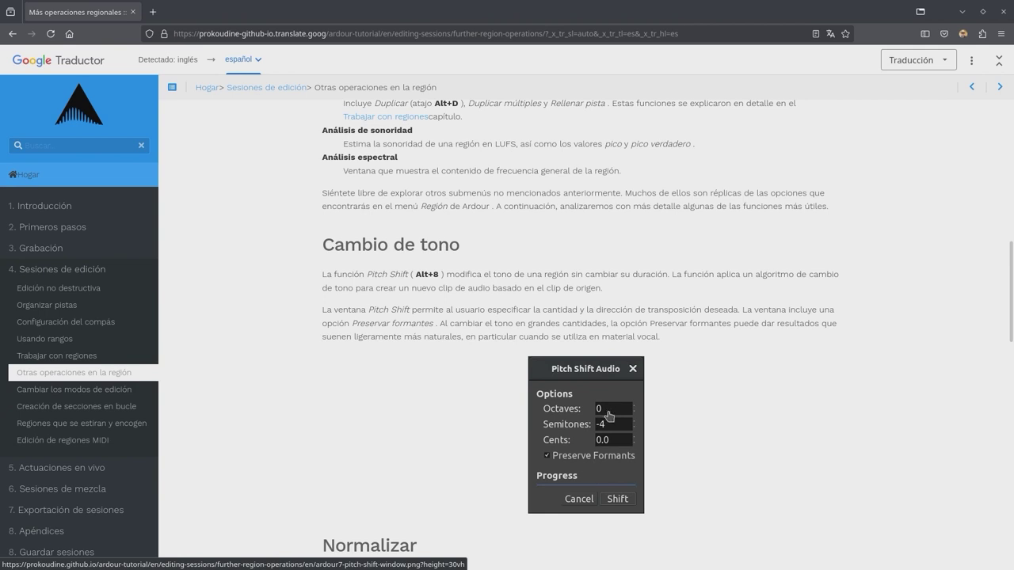
scroll(511, 475, "down", 5)
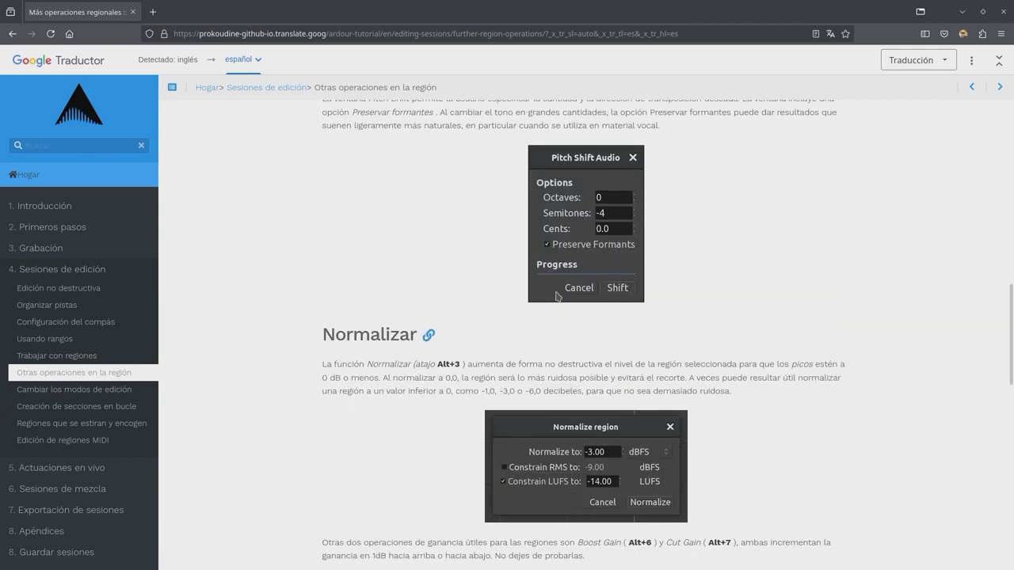
scroll(309, 417, "down", 3)
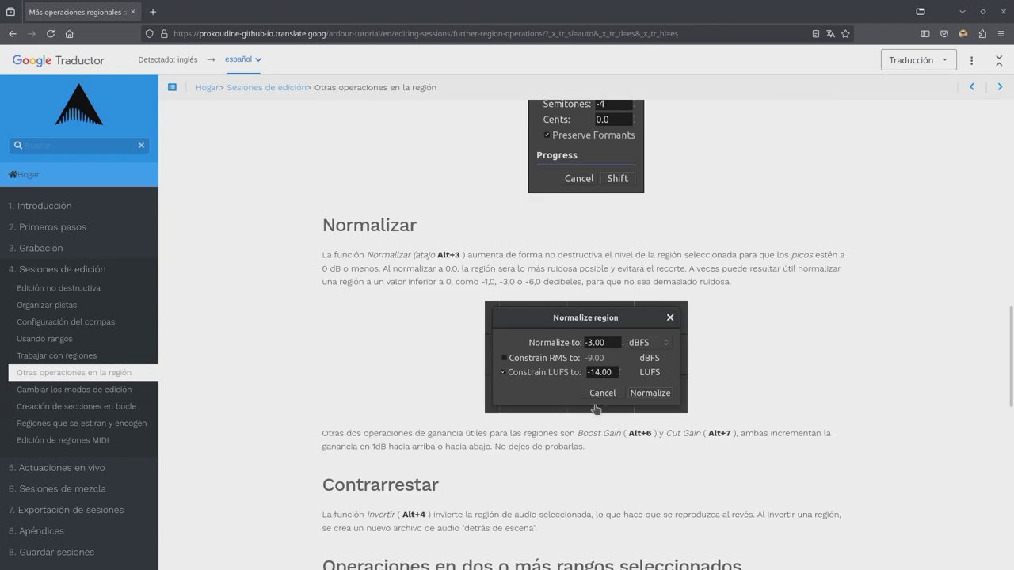
Switch to Ardour and examine the gain operations available for the Audio 1 region, without applying any.
mouse_move(1, 1)
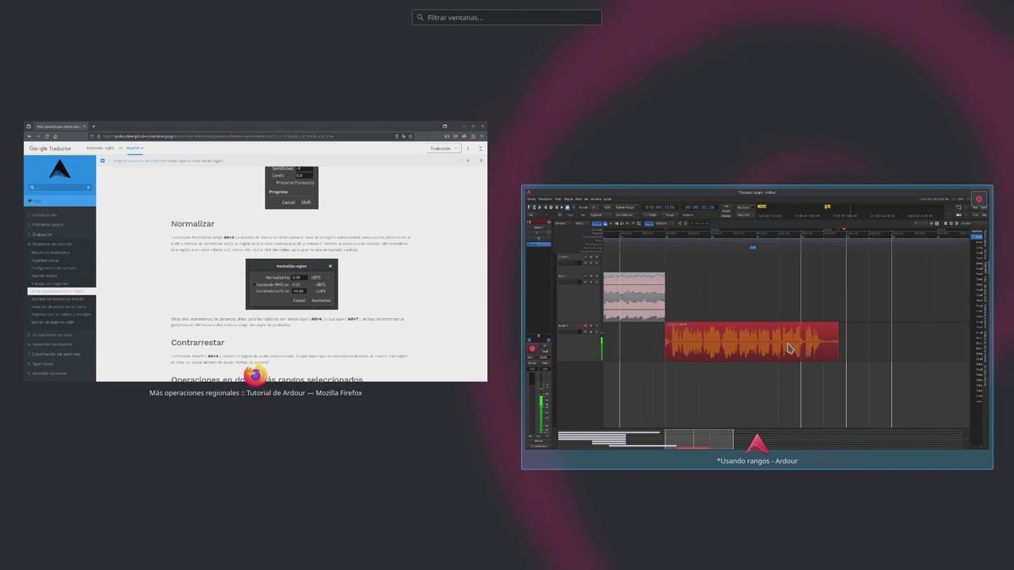
left_click(798, 370)
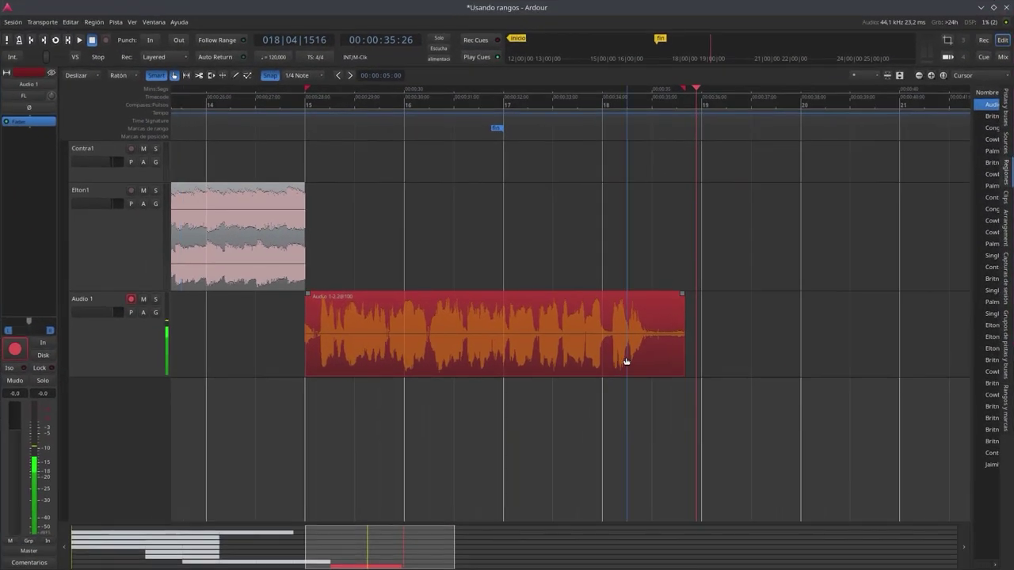
right_click(652, 362)
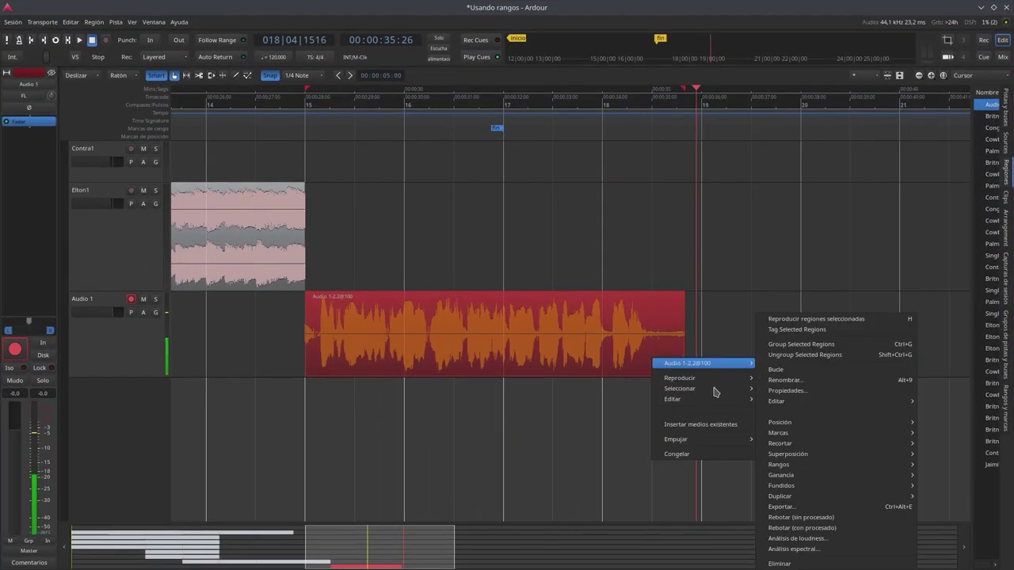
mouse_move(751, 368)
mouse_move(791, 453)
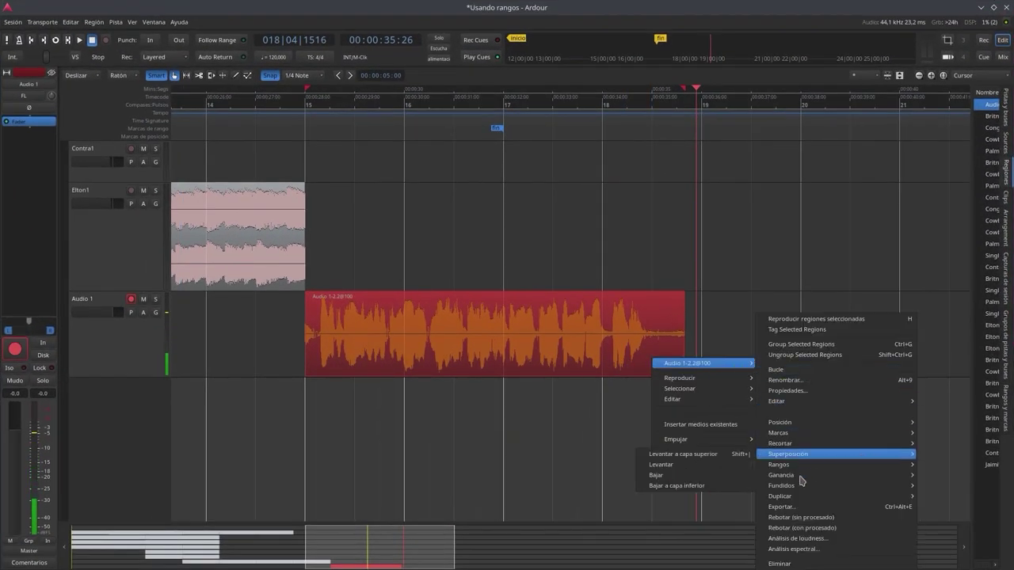
mouse_move(783, 476)
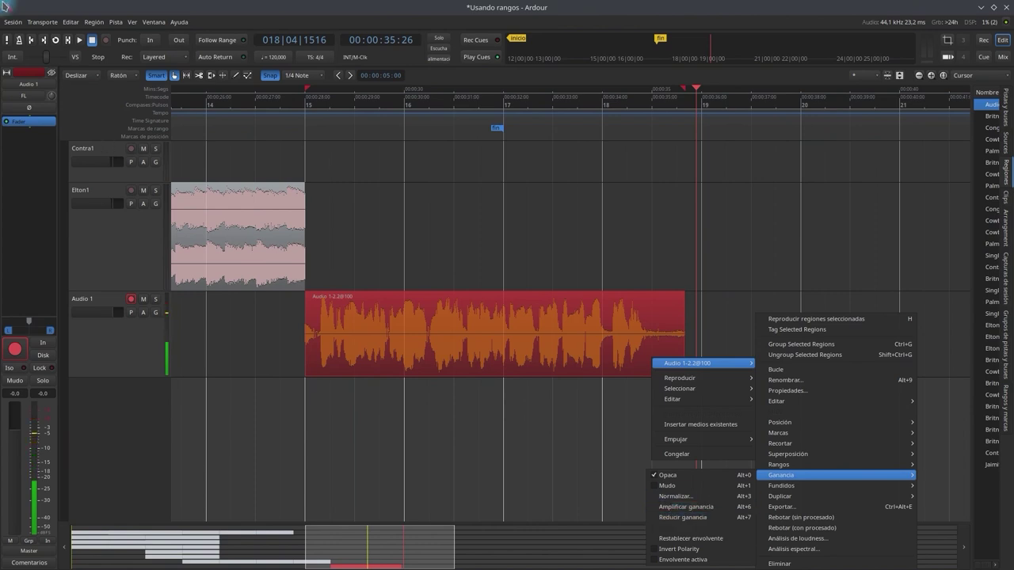
left_click(453, 523)
Switch to the browser's Ardour tutorial page and read the paragraph on Boost Gain and Cut Gain.
mouse_move(0, 0)
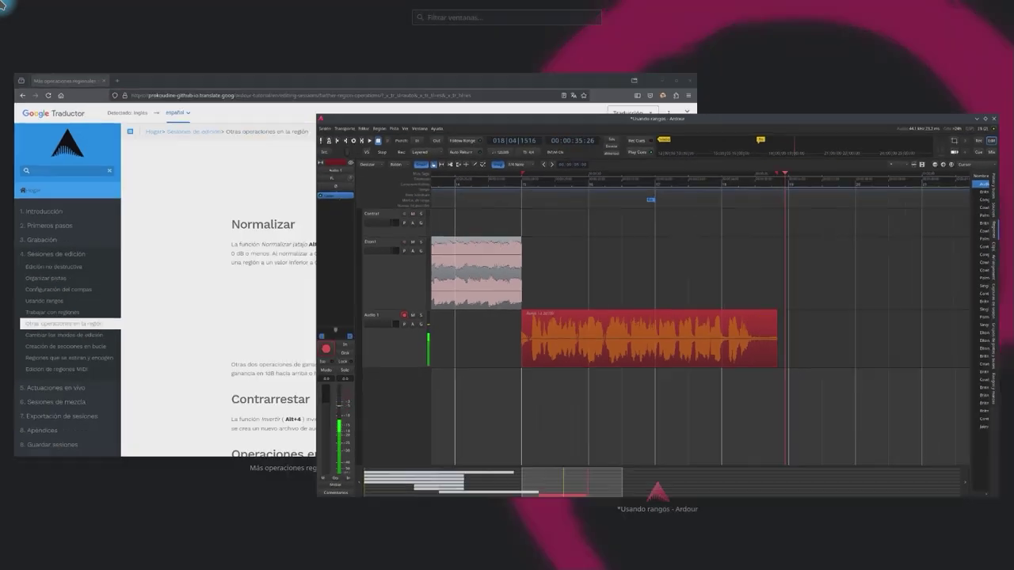
left_click(335, 281)
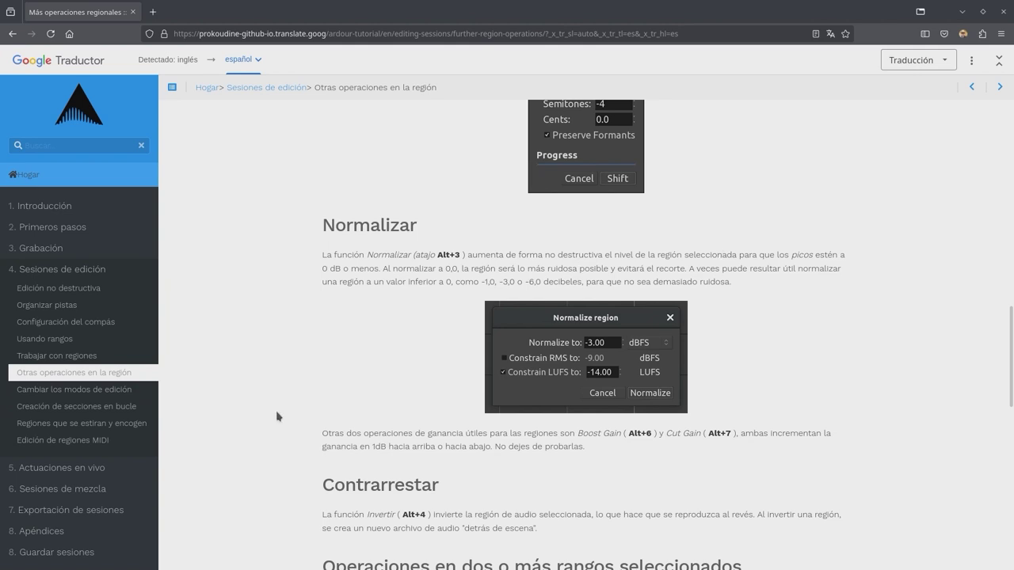
scroll(276, 413, "down", 3)
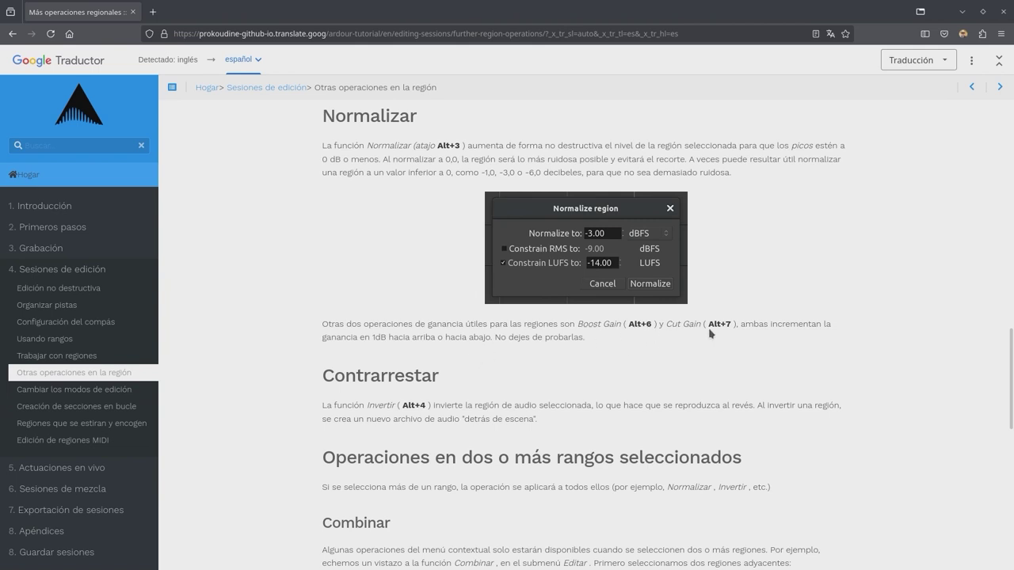
Switch back to Ardour and locate the normalize, boost gain and cut gain operations for the Audio 1 region.
key("super+w")
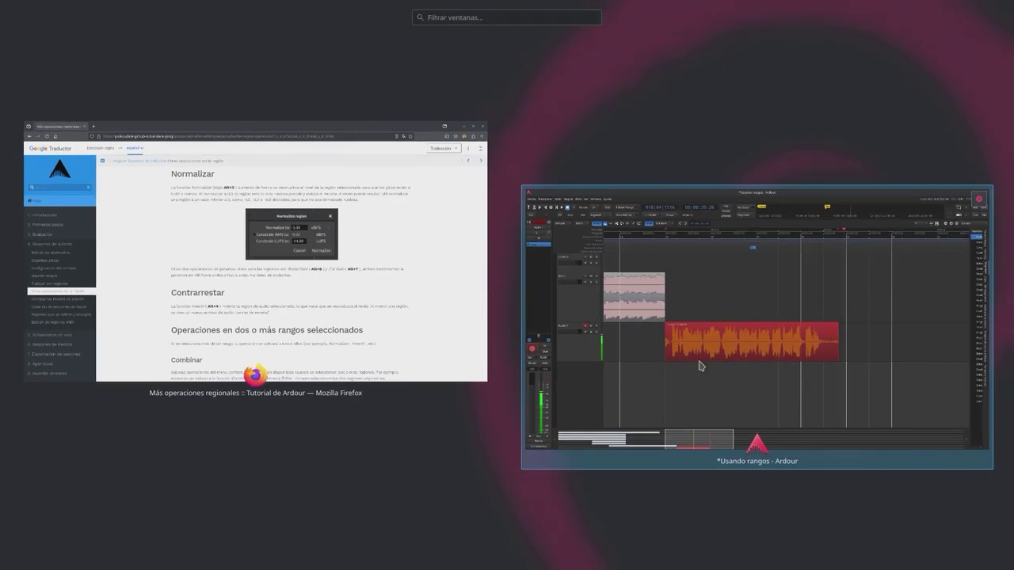
left_click(700, 365)
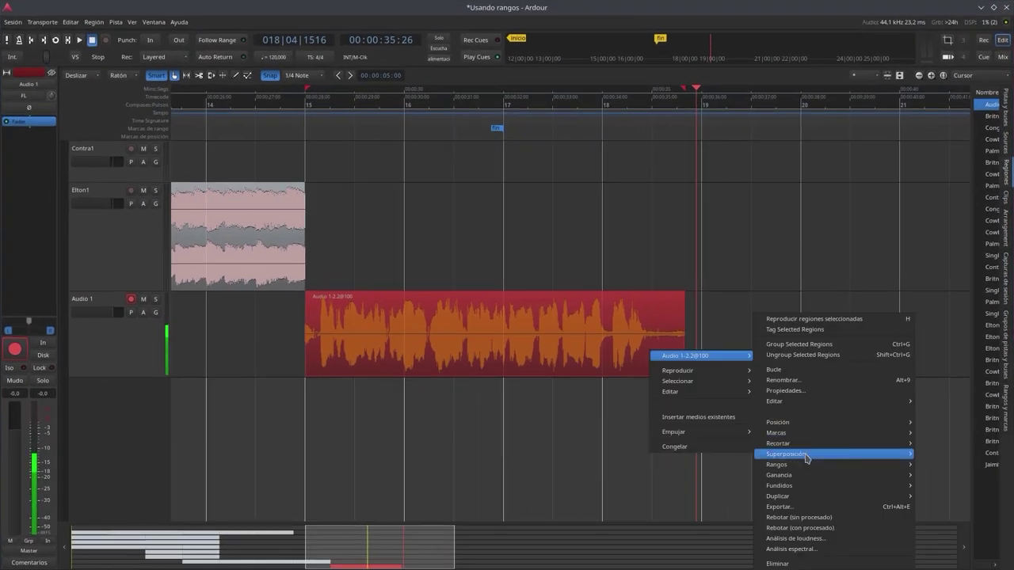
mouse_move(796, 477)
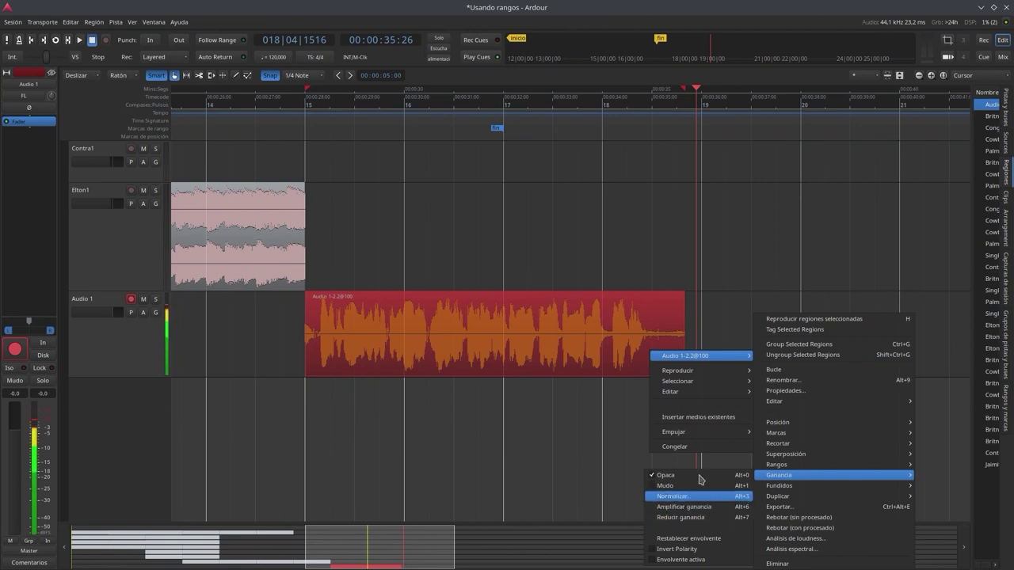
left_click(536, 464)
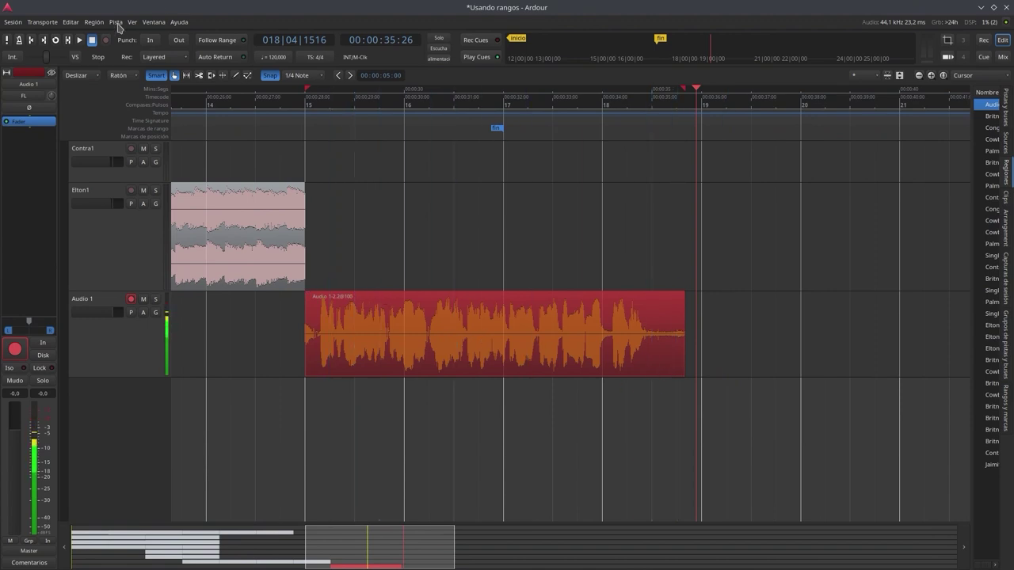
Compare the region operations in the main Region commands, including gain, with those offered directly on the Audio 1 region.
left_click(93, 23)
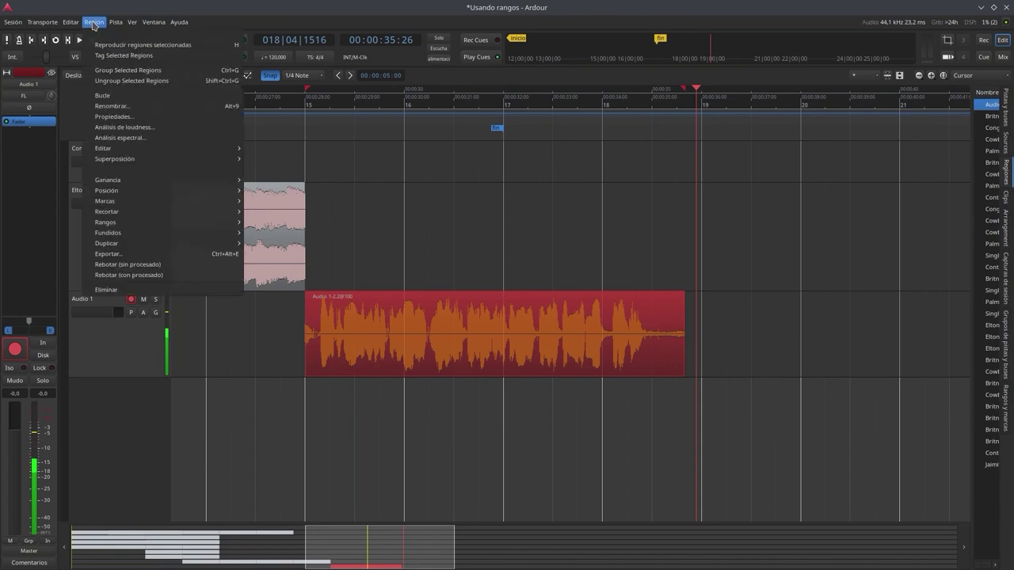
mouse_move(121, 184)
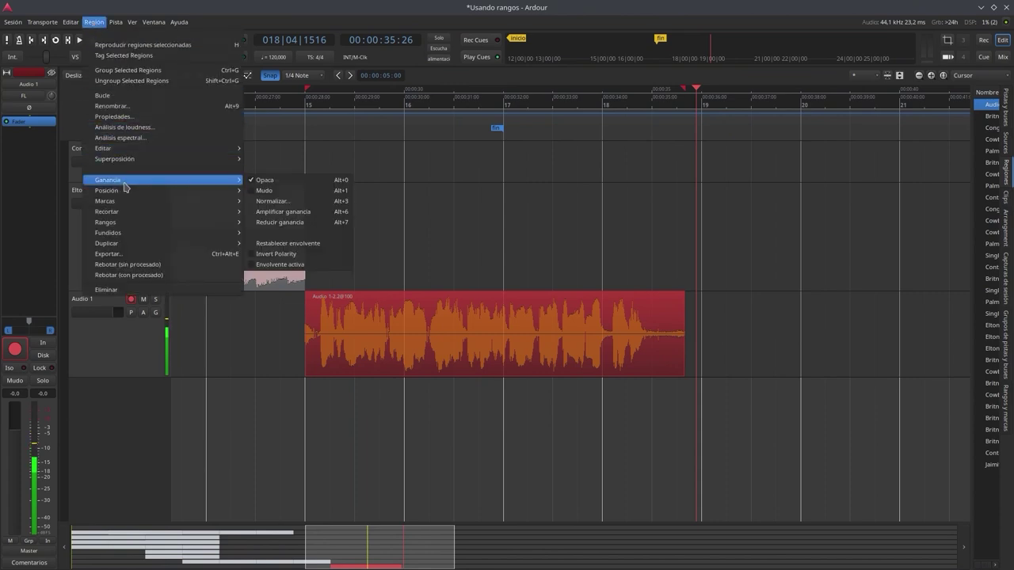
left_click(473, 440)
right_click(553, 365)
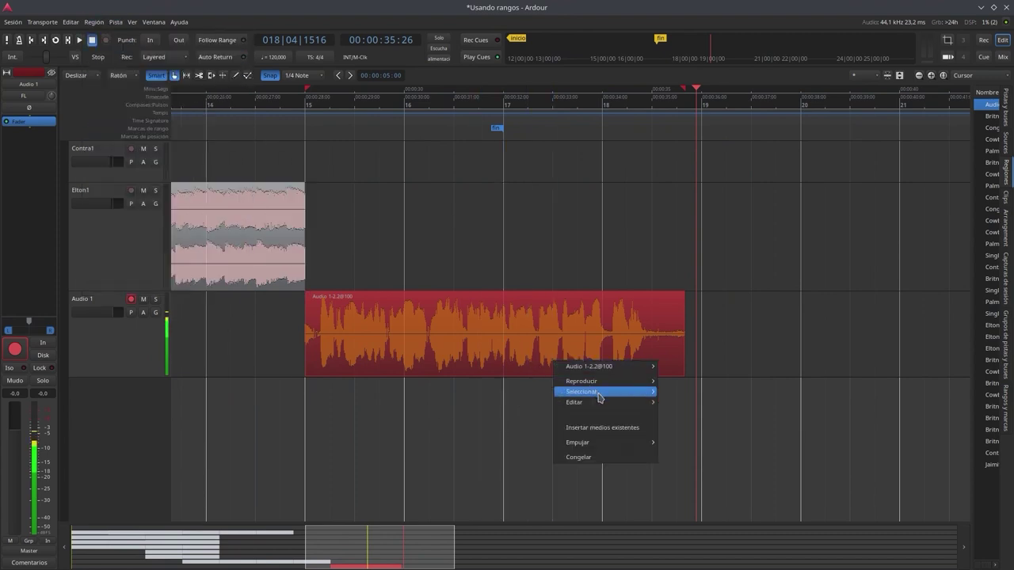
mouse_move(625, 370)
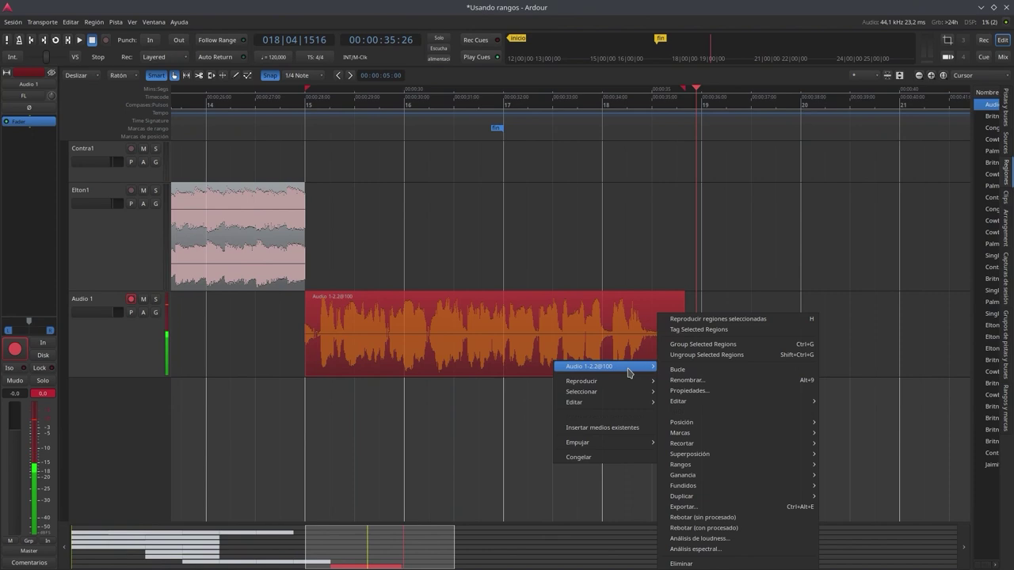
left_click(91, 25)
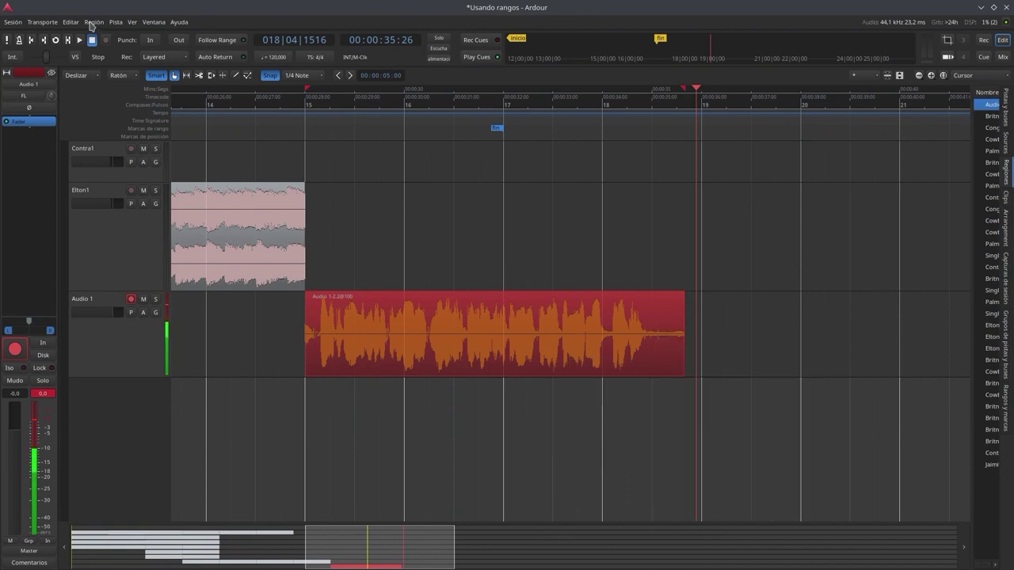
left_click(91, 25)
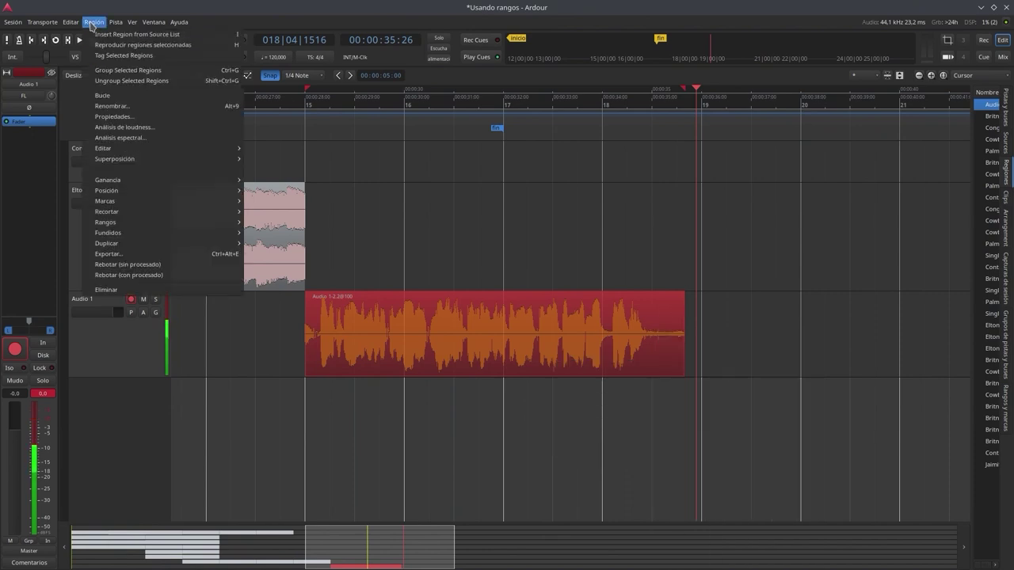
left_click(469, 364)
right_click(483, 367)
mouse_move(501, 371)
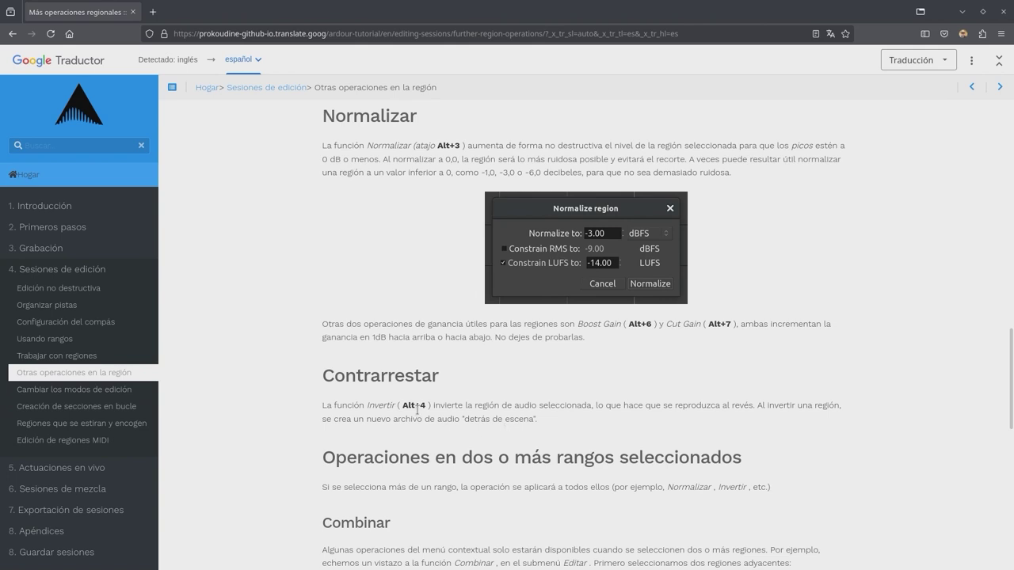
Switch from the browser to Ardour and look up the Reverse operation among the Audio 1 region's editing commands.
key("ctrl+F9")
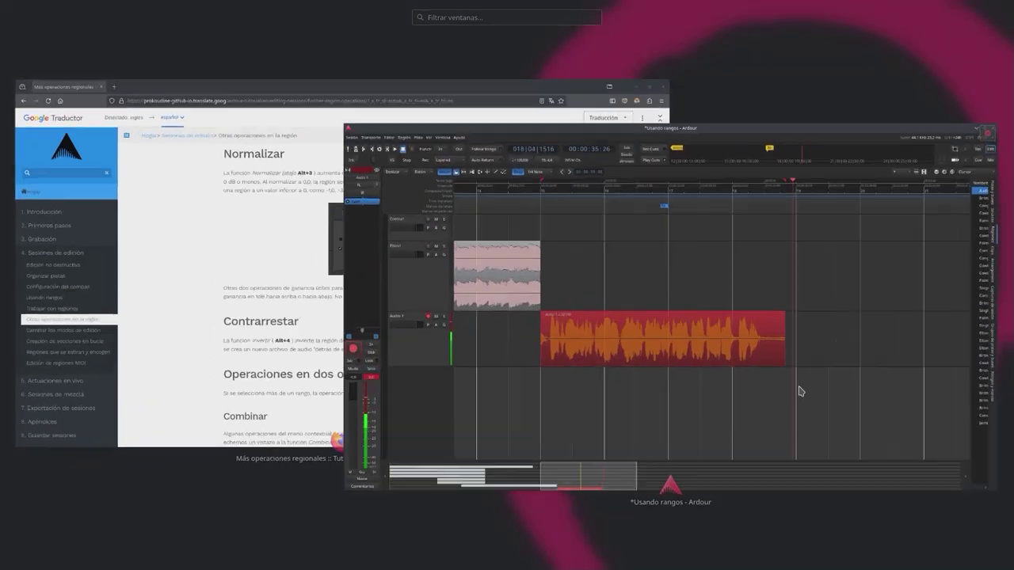
left_click(800, 391)
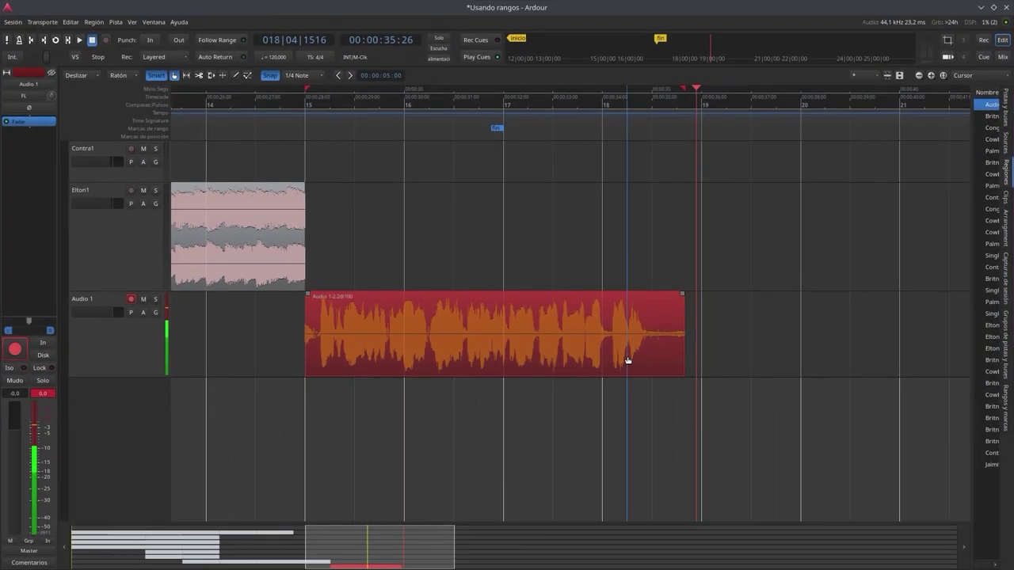
right_click(628, 355)
mouse_move(633, 361)
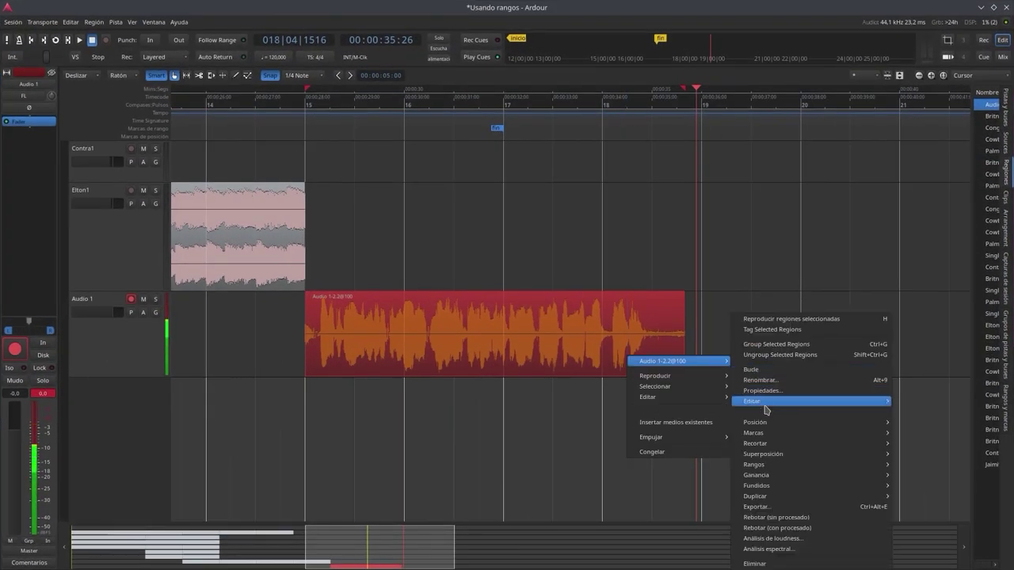
mouse_move(759, 404)
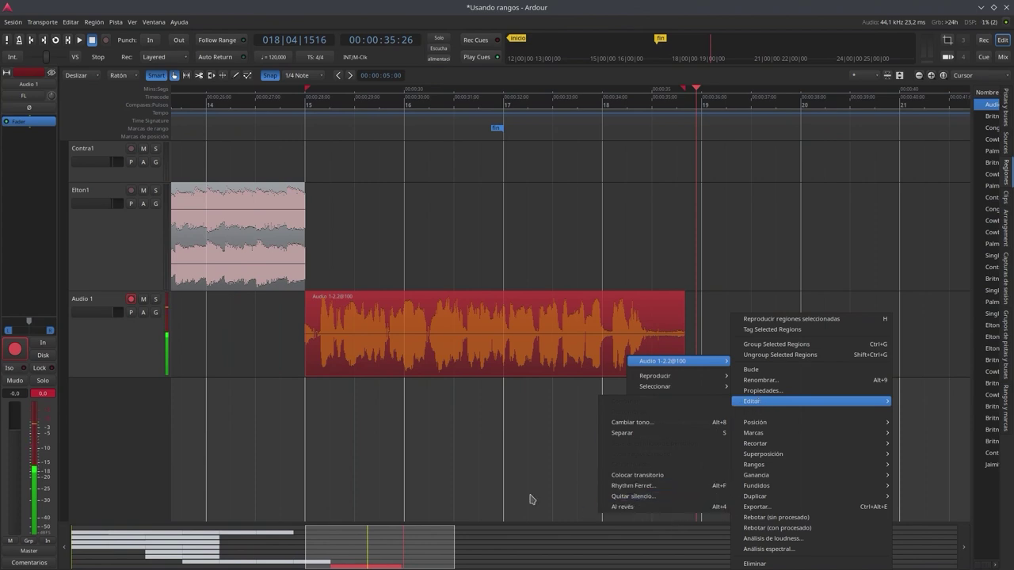
left_click(500, 486)
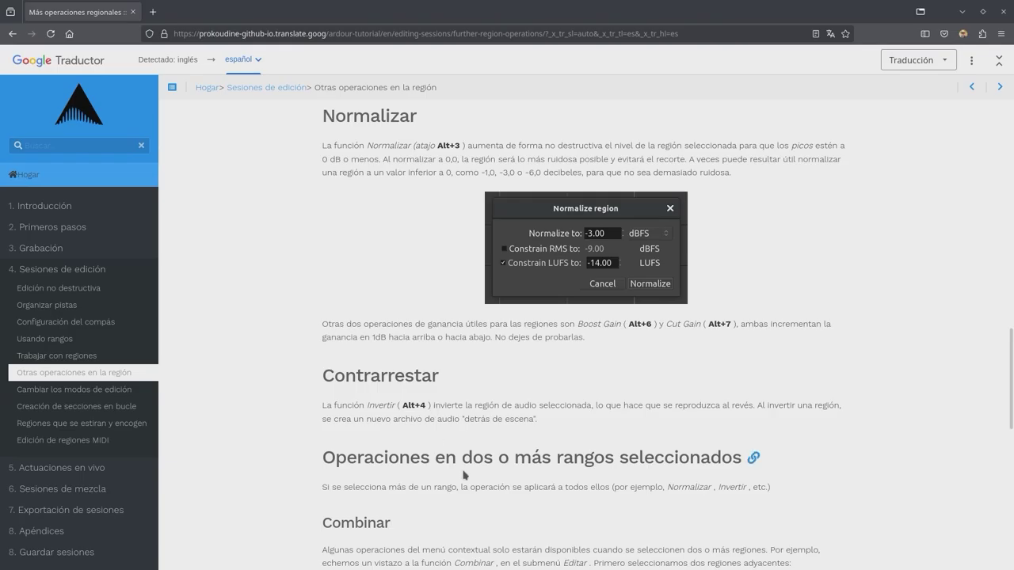
Read the browser tutorial's sections on operations for two or more selected ranges and on combining adjacent regions.
scroll(494, 386, "down", 3)
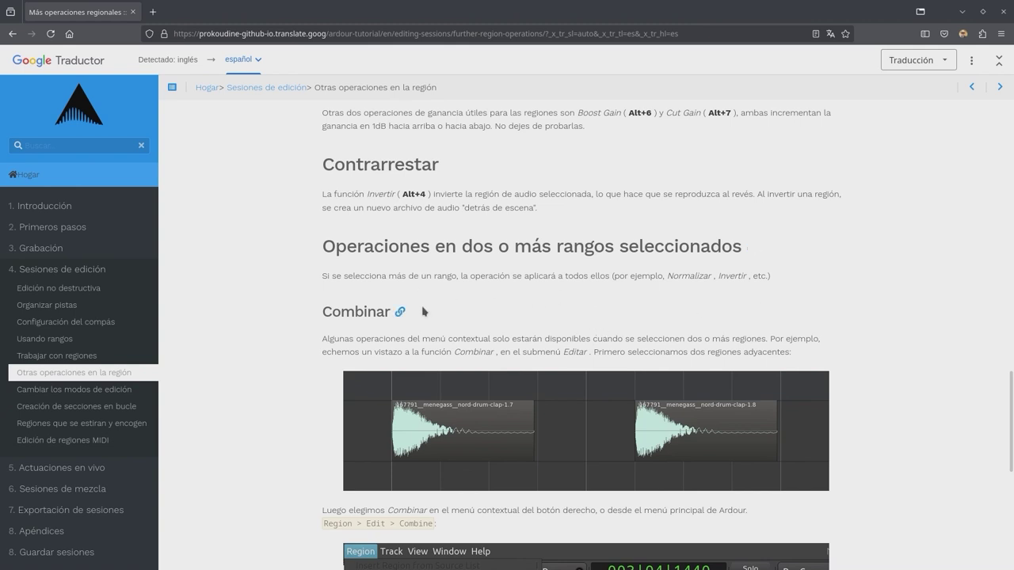
scroll(267, 442, "down", 5)
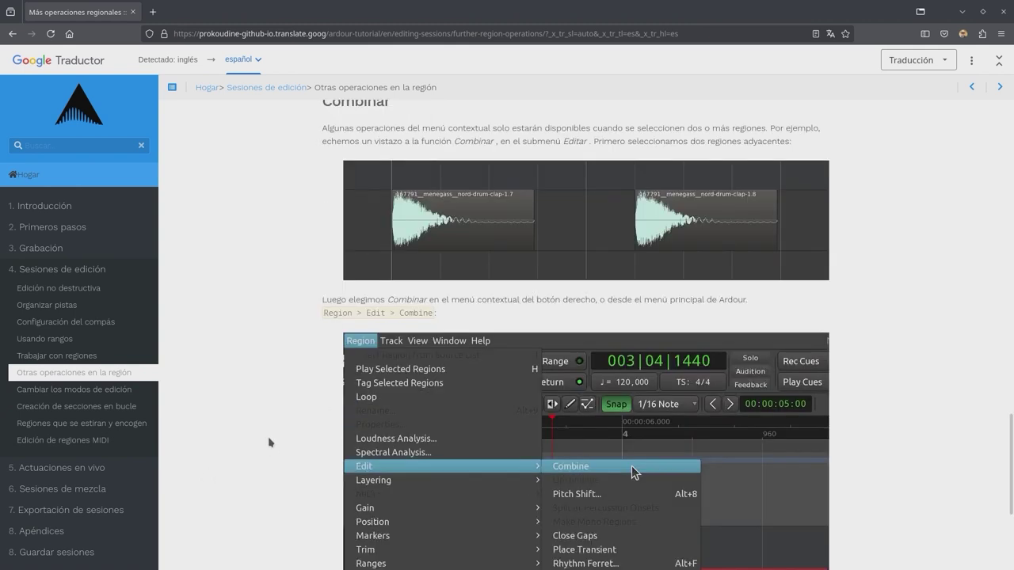
scroll(268, 436, "up", 3)
scroll(316, 406, "down", 3)
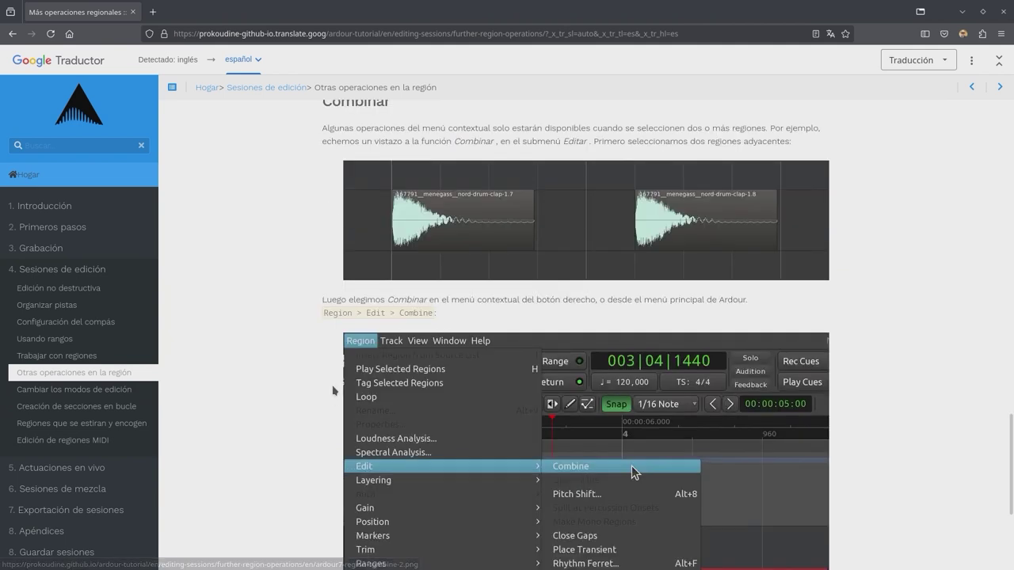
scroll(279, 355, "up", 3)
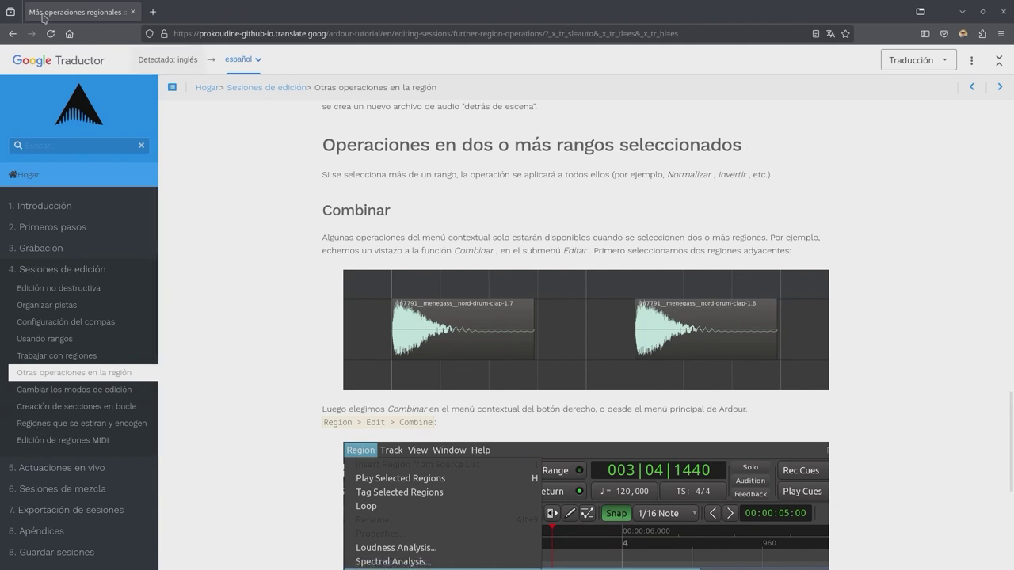
Switch to Ardour and select the three adjacent regions on the Elton1 track that end at bar 15.
mouse_move(1, 1)
left_click(758, 285)
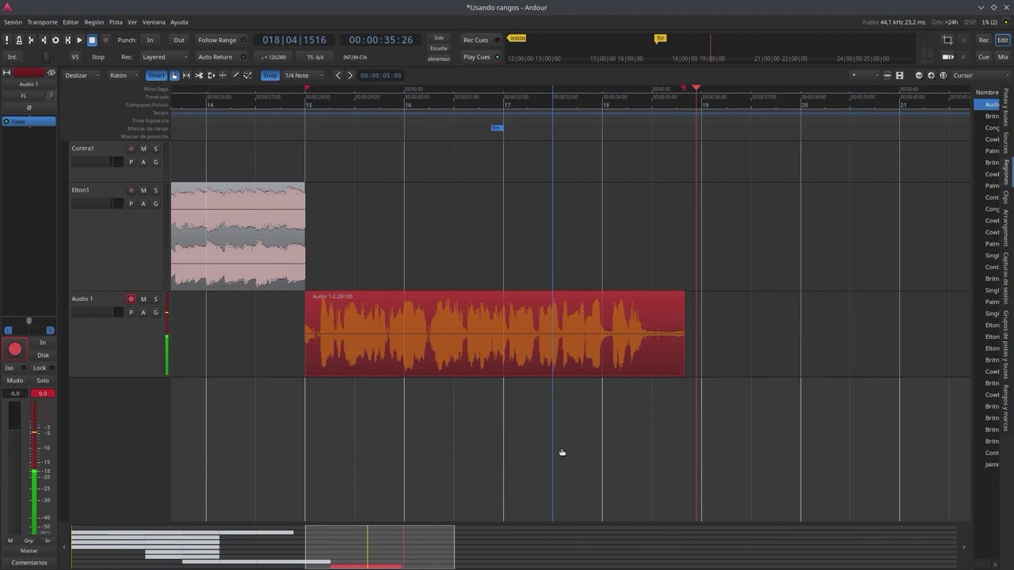
left_click_drag(384, 554, 294, 553)
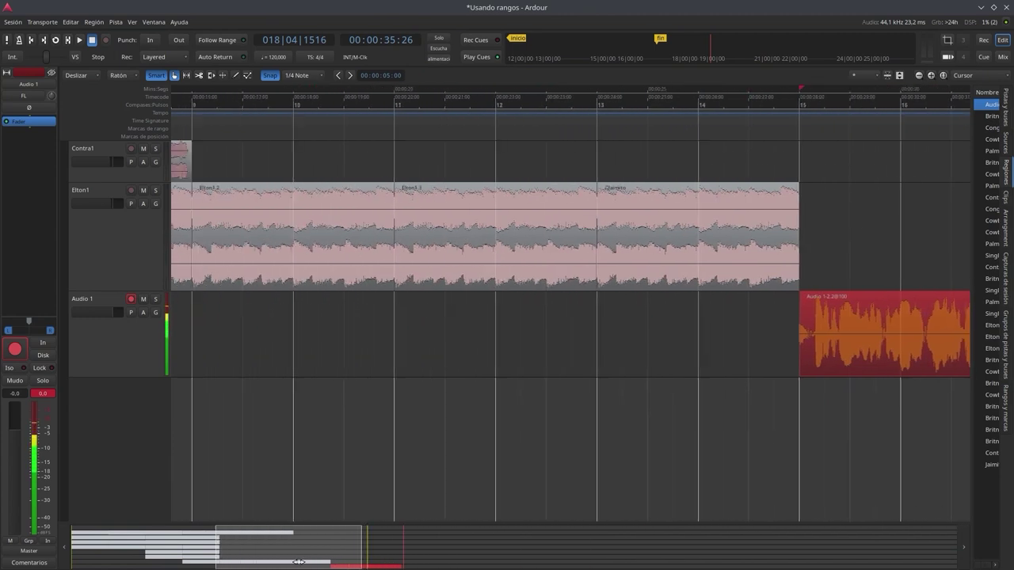
left_click(626, 255)
left_click(505, 276)
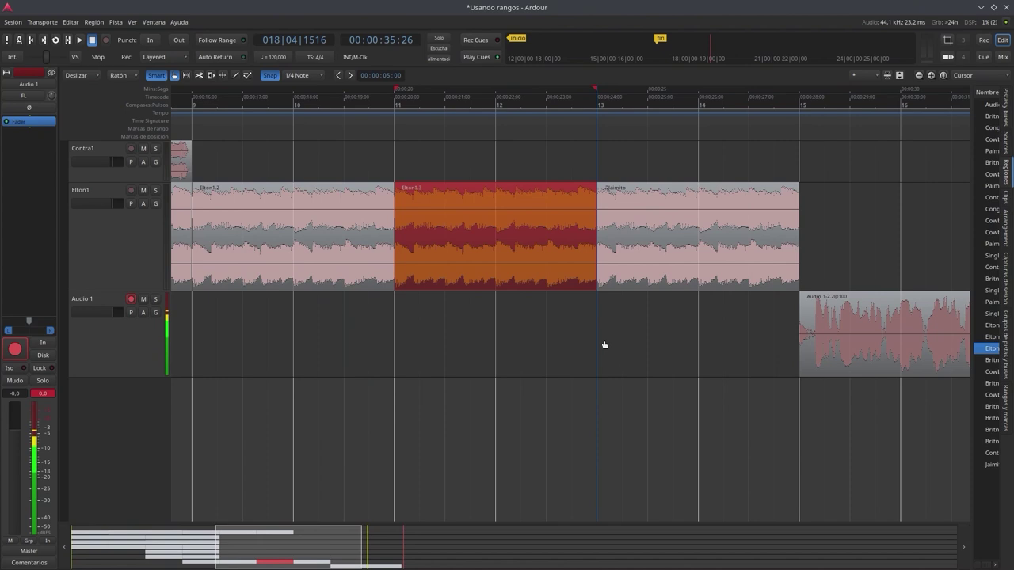
left_click(695, 266)
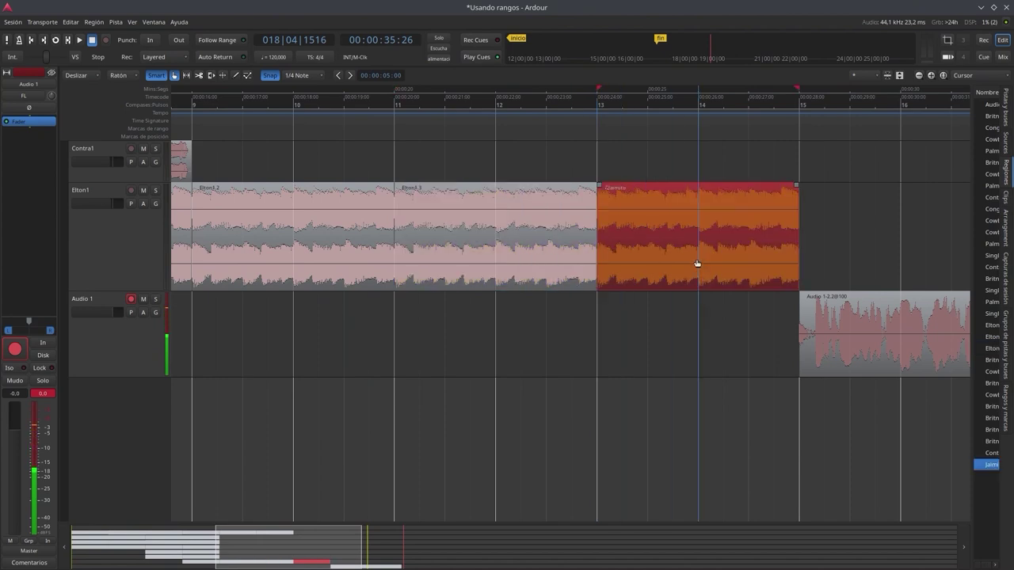
left_click(520, 274, "ctrl")
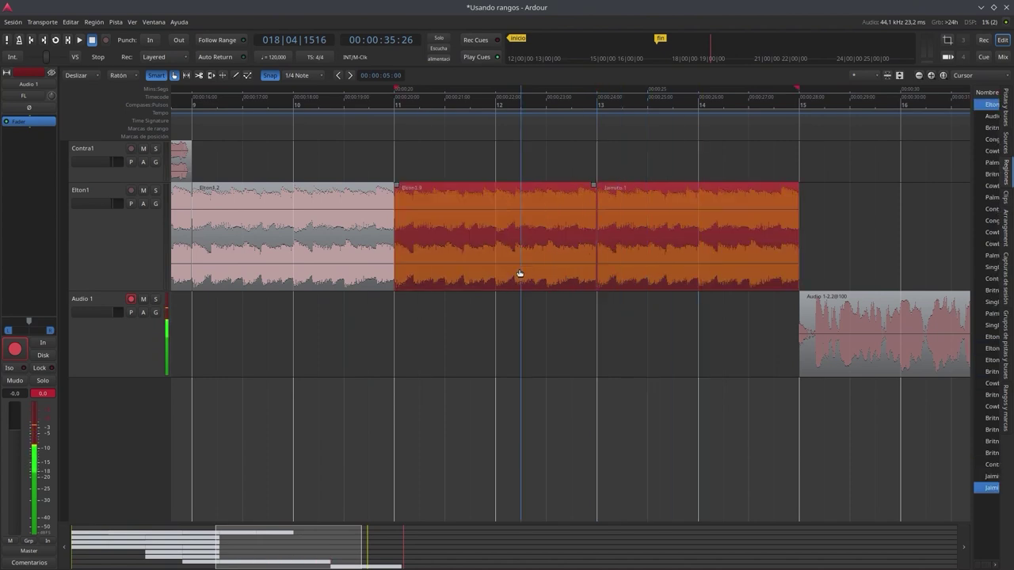
left_click(353, 275, "ctrl")
Combine the three selected regions on the Elton1 track, from bar 9 to bar 15, into one compound region.
left_click(95, 21)
mouse_move(151, 148)
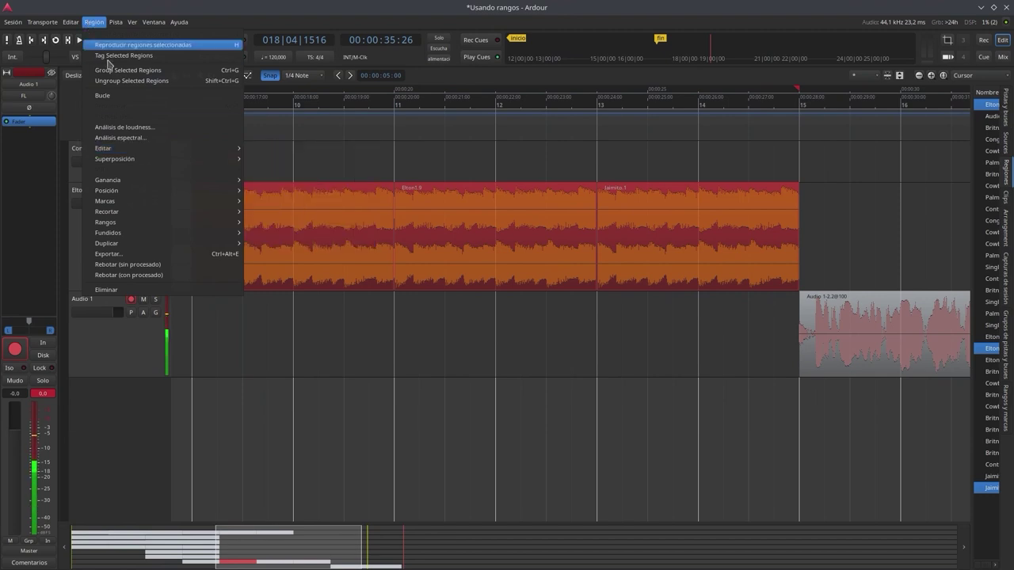
mouse_move(117, 152)
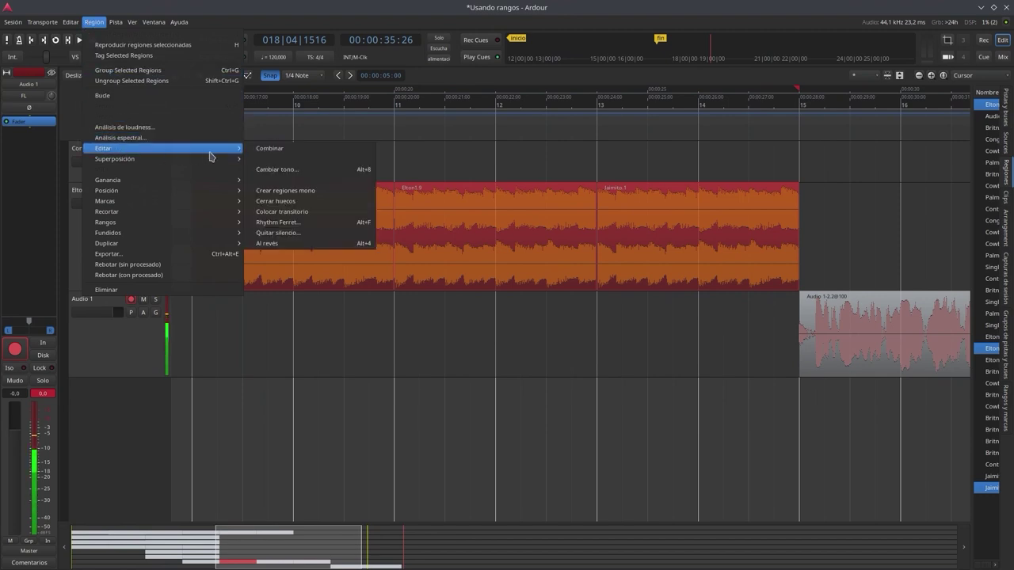
left_click(274, 151)
mouse_move(533, 282)
left_mouse_down()
mouse_move(679, 281)
mouse_move(508, 281)
mouse_move(720, 265)
mouse_move(550, 253)
mouse_move(554, 283)
mouse_move(592, 285)
mouse_move(526, 286)
left_mouse_up()
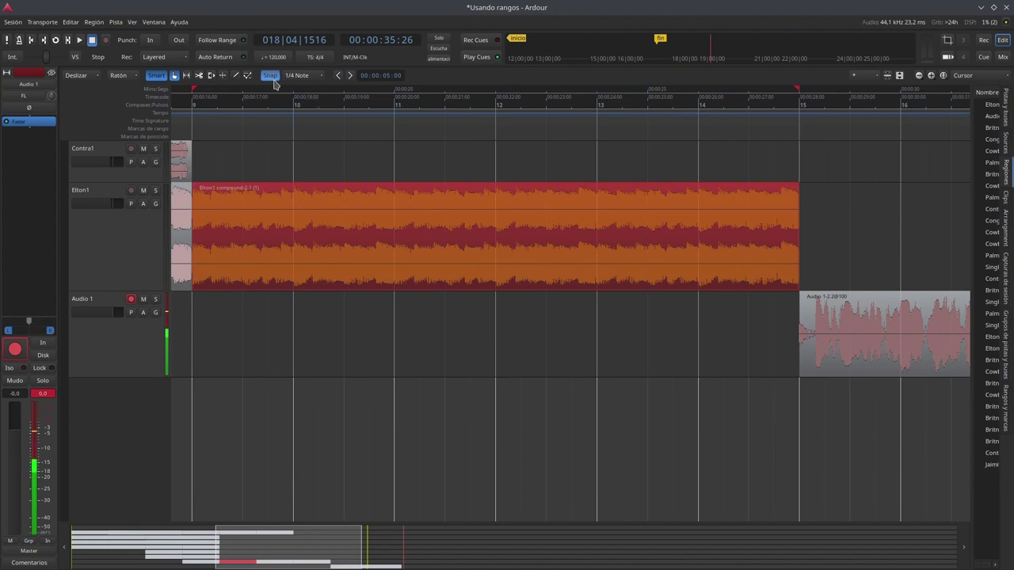
Uncombine the compound region on the Elton1 track back into its separate regions.
left_click(93, 22)
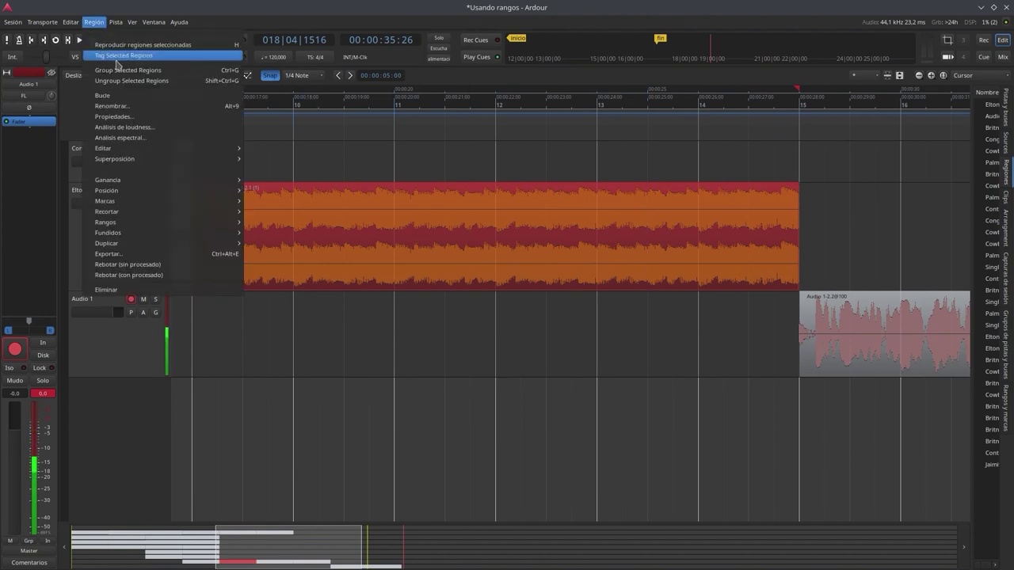
mouse_move(118, 151)
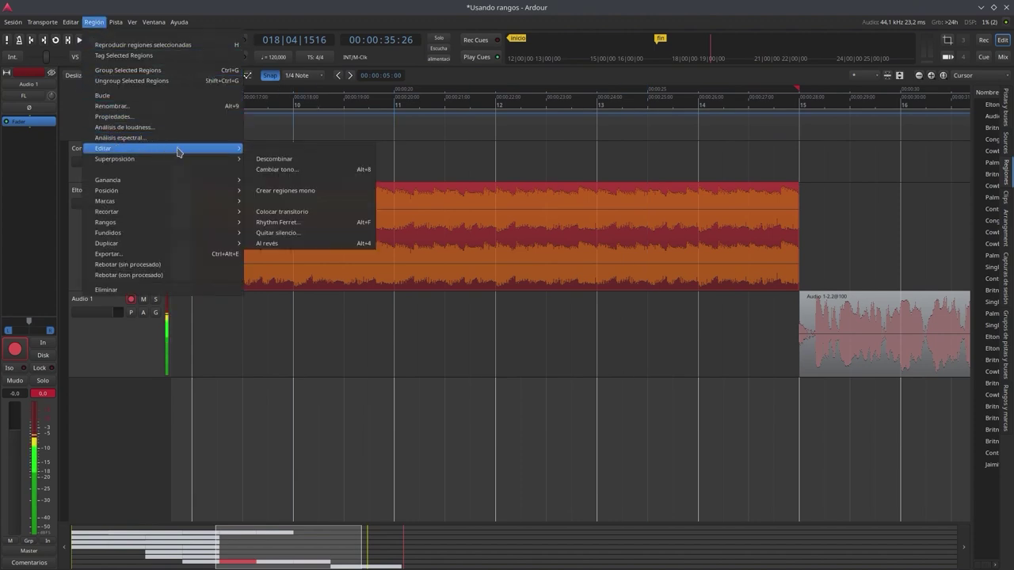
left_click(269, 159)
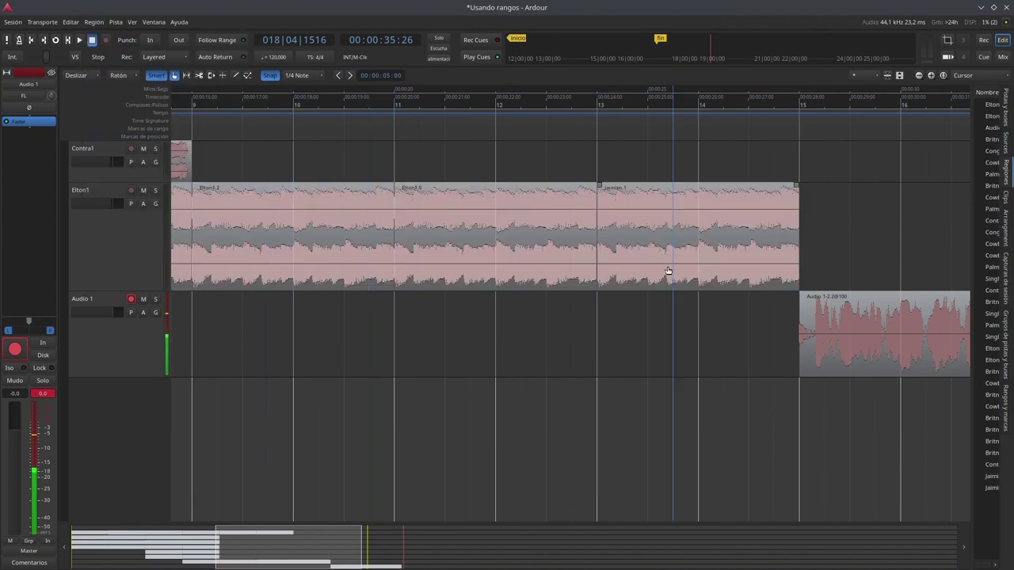
Move the overlapping duplicate regions at bars 13 and 11 from the Elton1 track down to Audio 1 and delete them.
left_click_drag(625, 273, 578, 350)
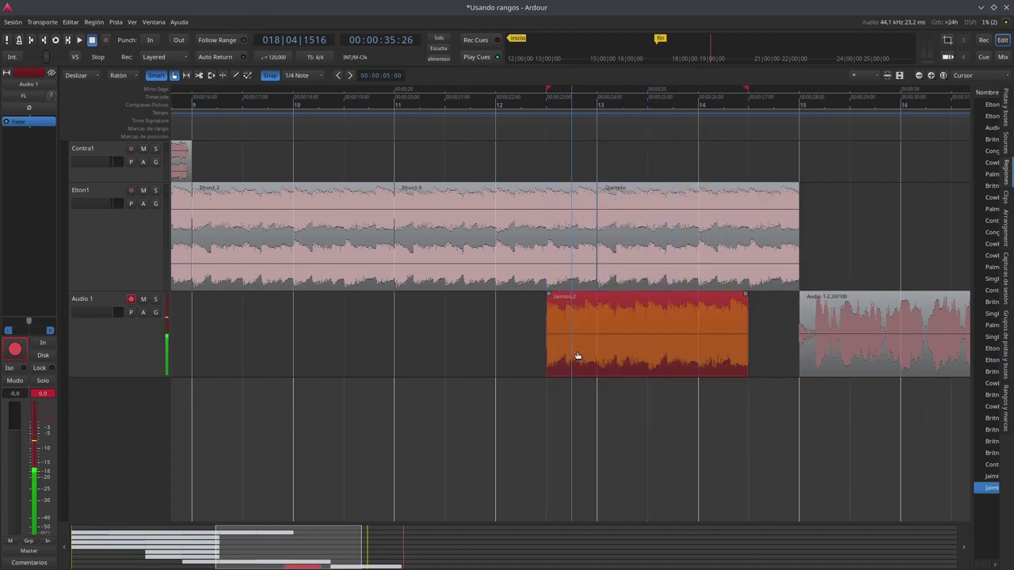
key("Delete")
left_click_drag(516, 283, 501, 317)
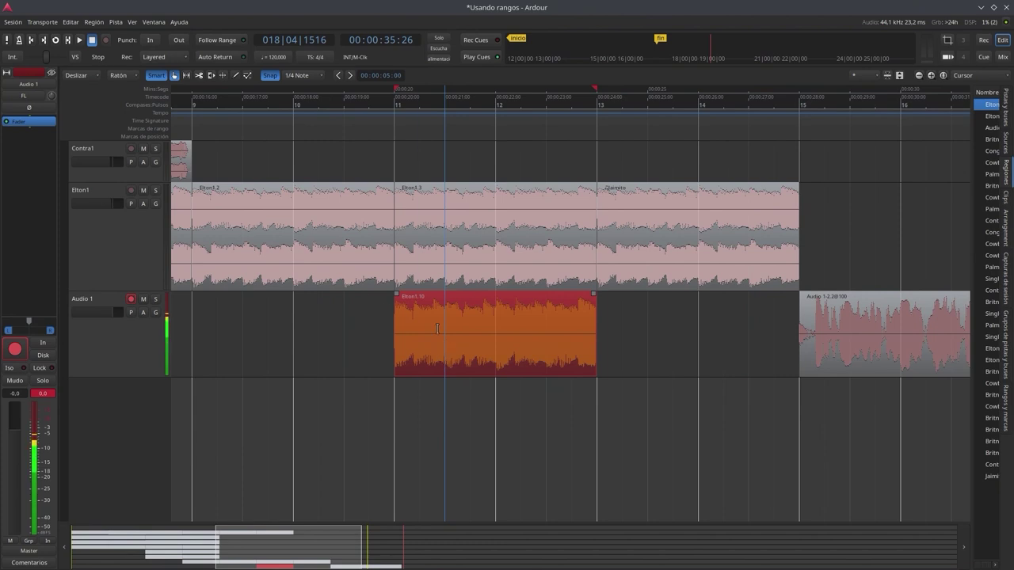
key("Delete")
Select the three adjacent Elton1 regions from bar 9 to bar 15 and look up the editing operations offered directly on them.
left_click_drag(332, 287, 354, 285)
mouse_move(464, 283)
left_mouse_down()
mouse_move(464, 298)
mouse_move(468, 266)
left_mouse_up()
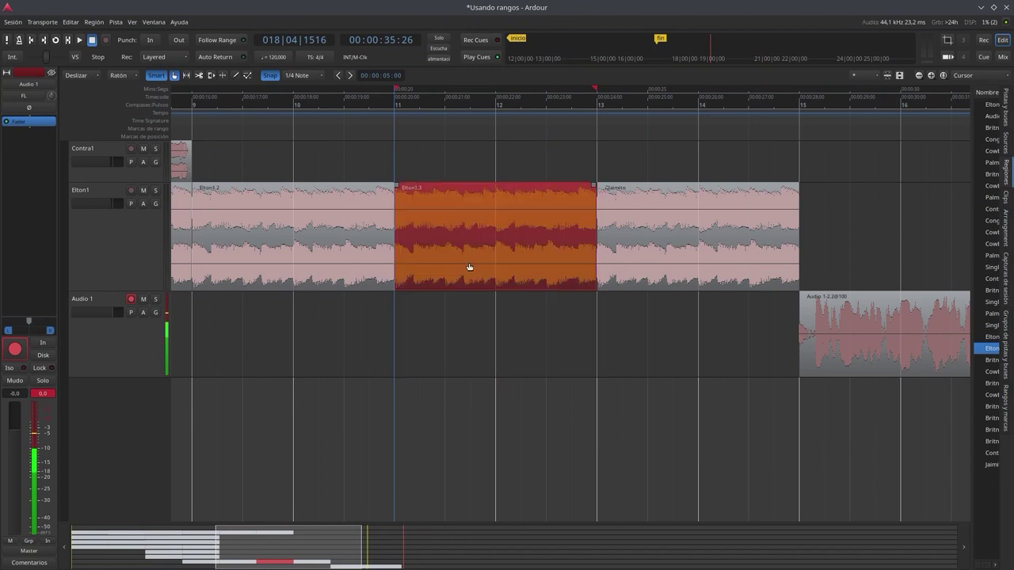
mouse_move(637, 260)
left_mouse_down()
mouse_move(640, 333)
mouse_move(639, 258)
left_mouse_up()
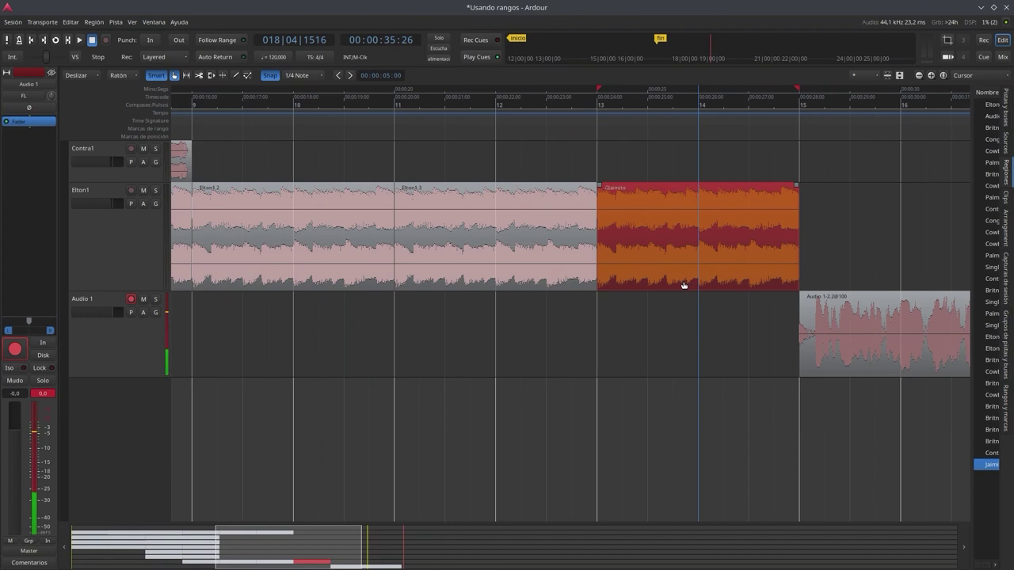
left_click(523, 275, "ctrl")
left_click(367, 277, "ctrl")
right_click(446, 268)
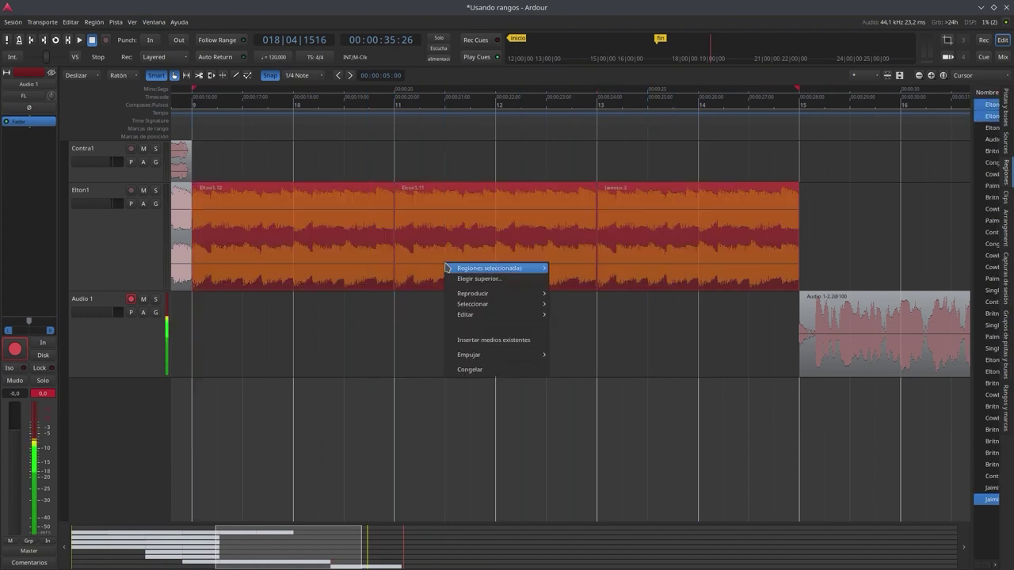
mouse_move(446, 269)
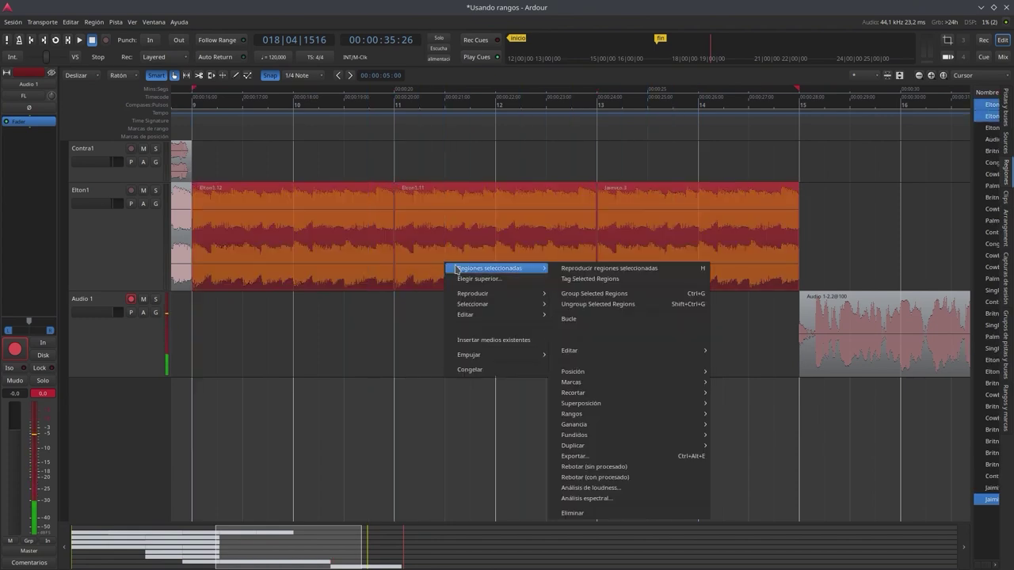
mouse_move(640, 353)
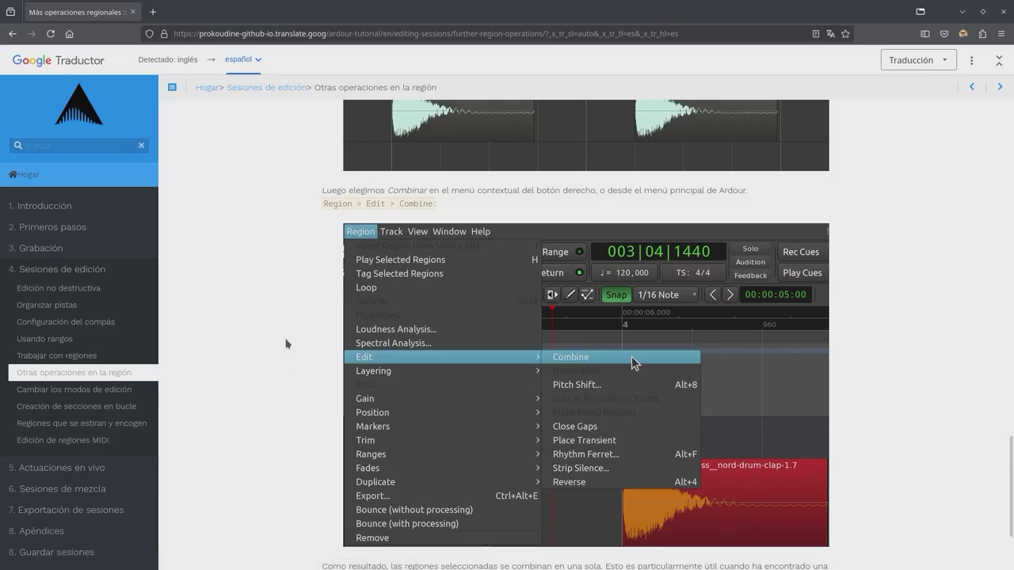
Switch to the browser and read the tutorial's Combine section through the compound region's naming and the link to the next chapter.
scroll(290, 393, "up", 3)
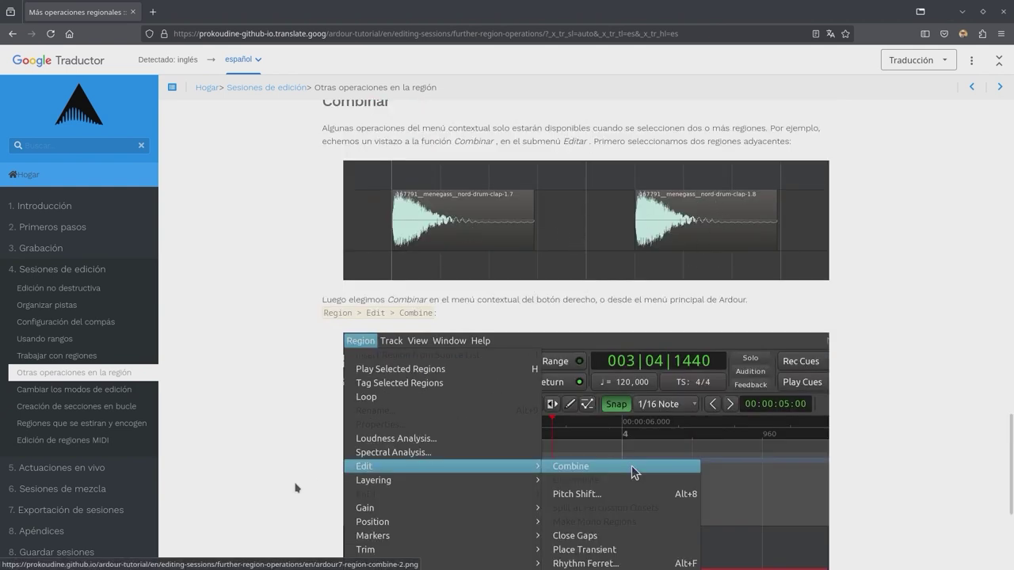
scroll(324, 505, "down", 3)
scroll(293, 505, "down", 3)
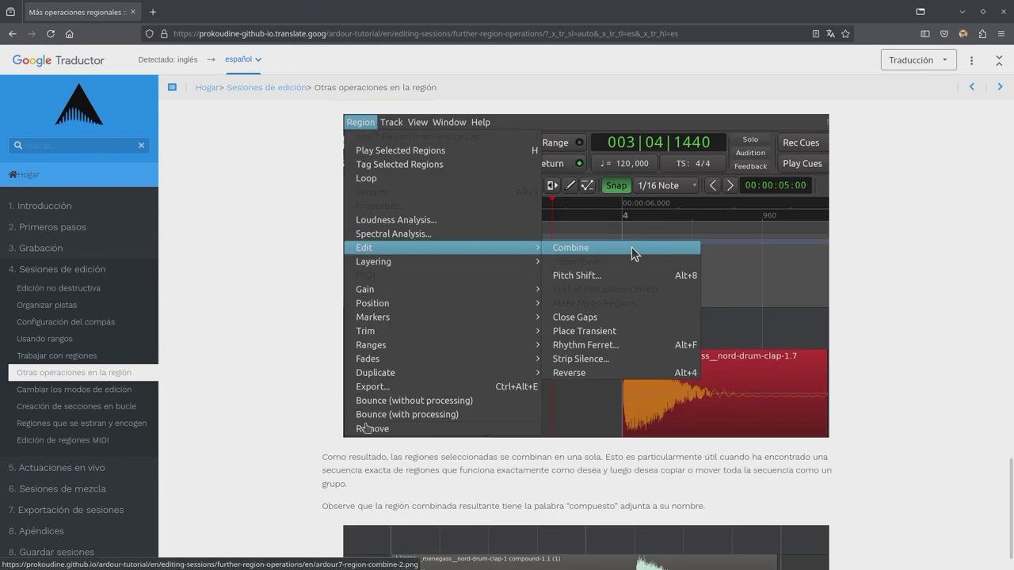
scroll(368, 429, "down", 3)
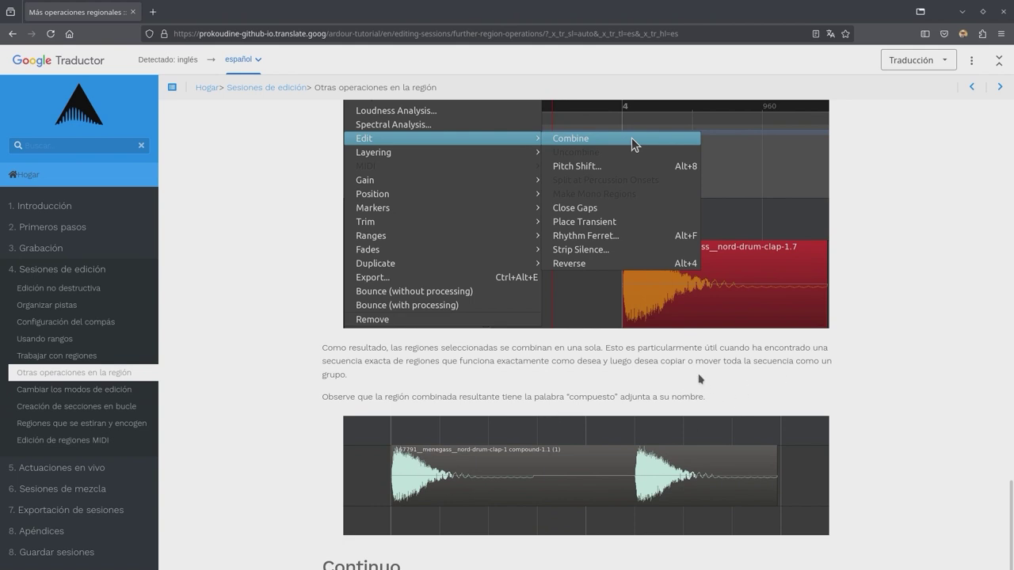
scroll(504, 403, "down", 2)
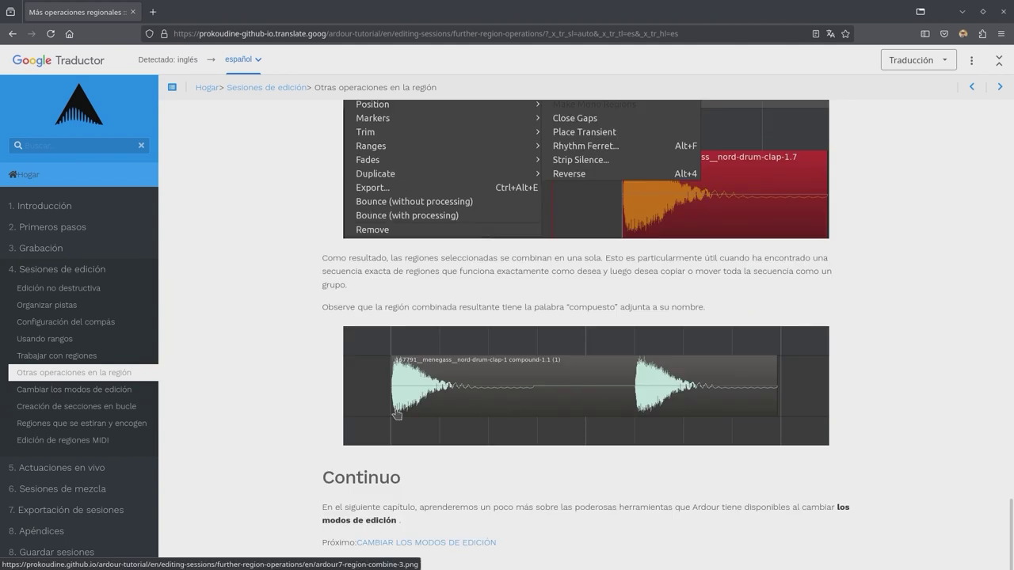